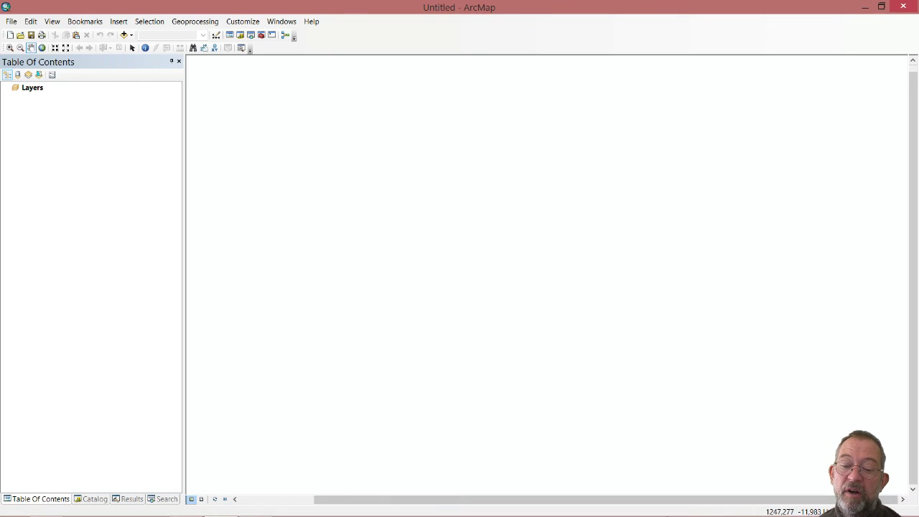
# Add the land and byzone layers from vindmølle.gdb to the map, dismissing the coordinate warning.
pyautogui.moveTo(696, 515)
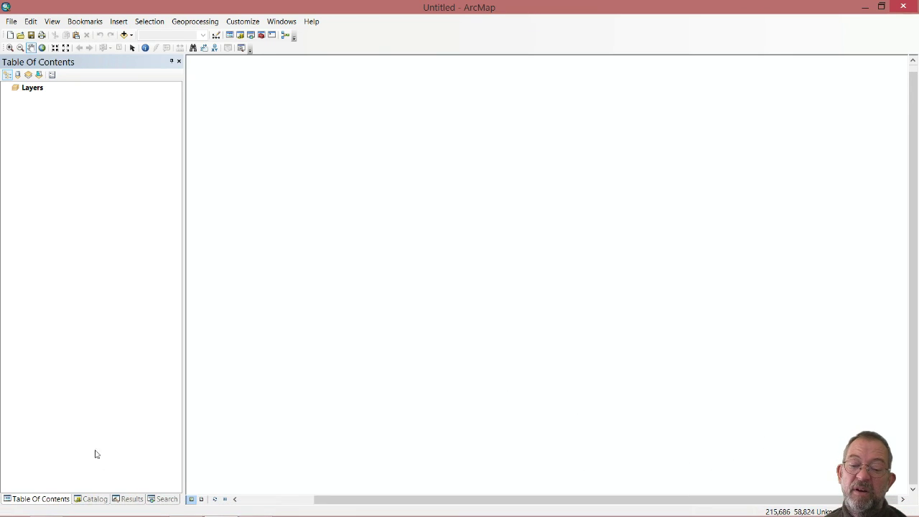
pyautogui.click(92, 499)
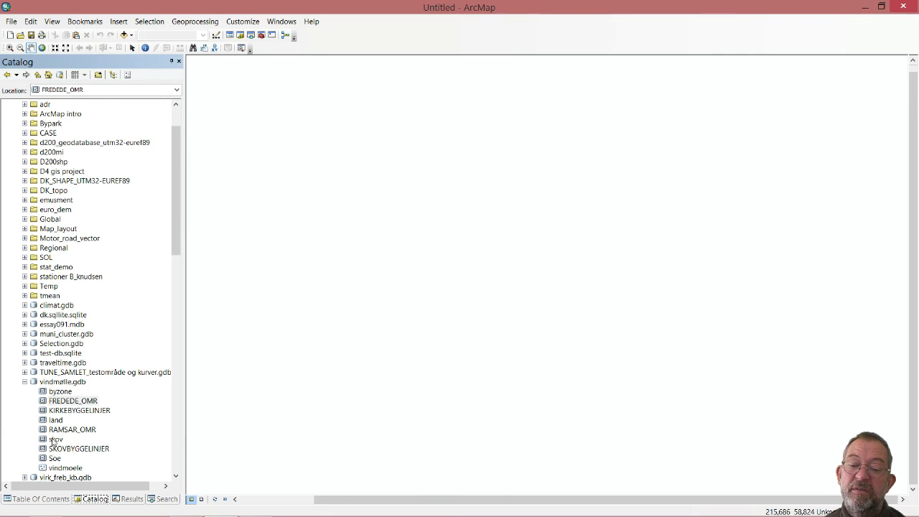
pyautogui.moveTo(56, 421)
pyautogui.mouseDown()
pyautogui.moveTo(303, 438)
pyautogui.moveTo(434, 364)
pyautogui.mouseUp()
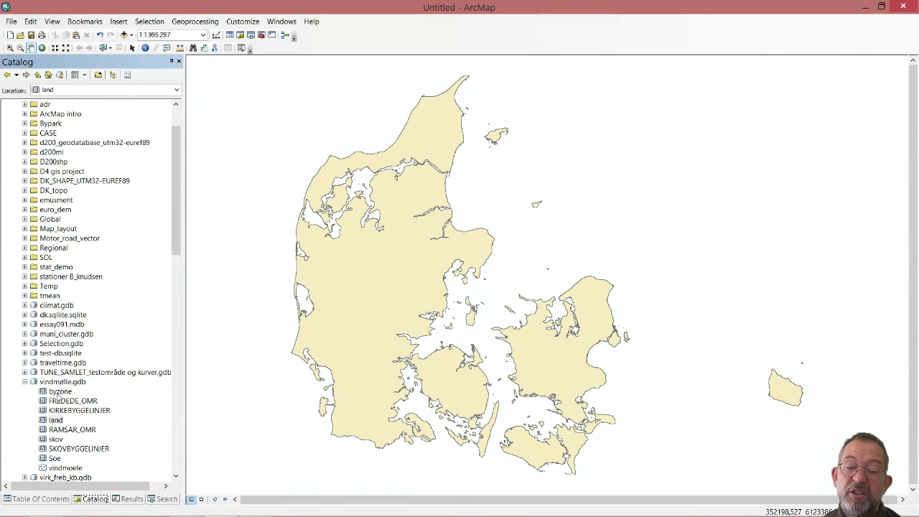
pyautogui.moveTo(54, 394); pyautogui.dragTo(401, 268)
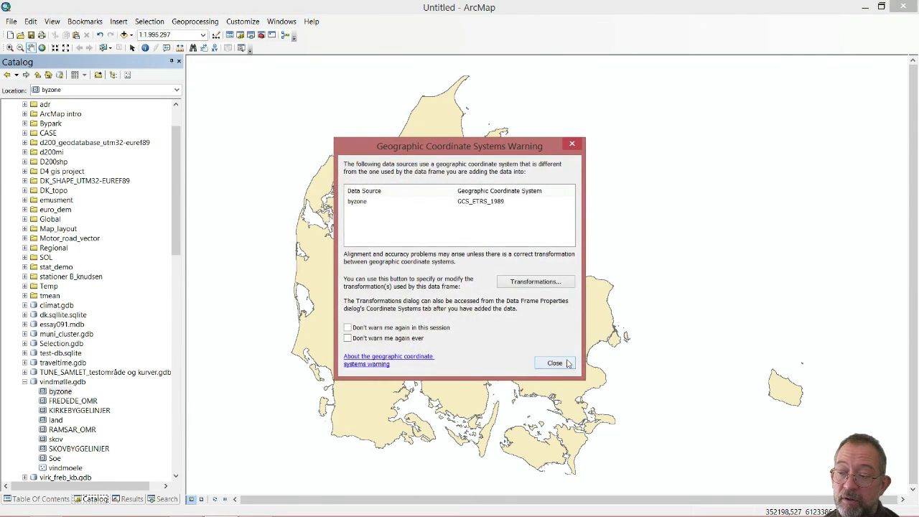
pyautogui.click(560, 363)
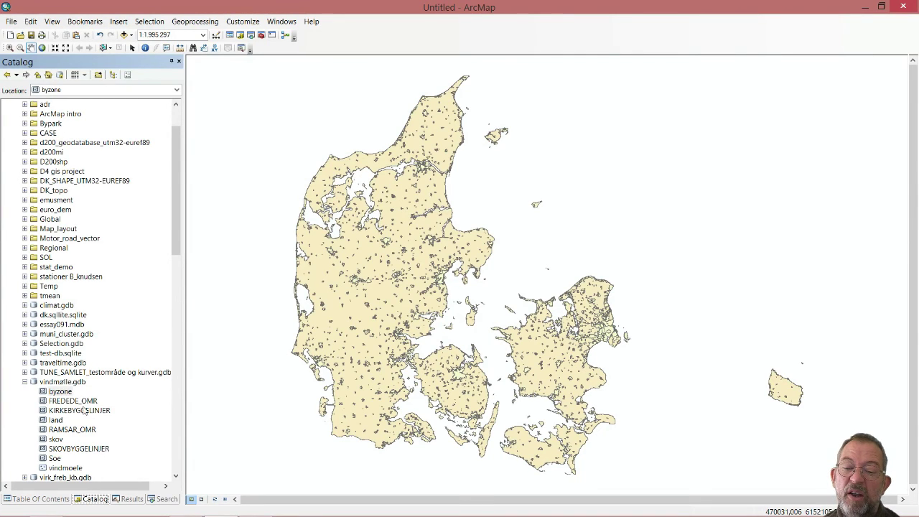
# Add the FREDEDE_OMR, KIRKEBYGGELINJER and RAMSAR_OMR layers to the map, closing each coordinate warning.
pyautogui.moveTo(75, 404)
pyautogui.mouseDown()
pyautogui.moveTo(212, 408)
pyautogui.moveTo(495, 348)
pyautogui.mouseUp()
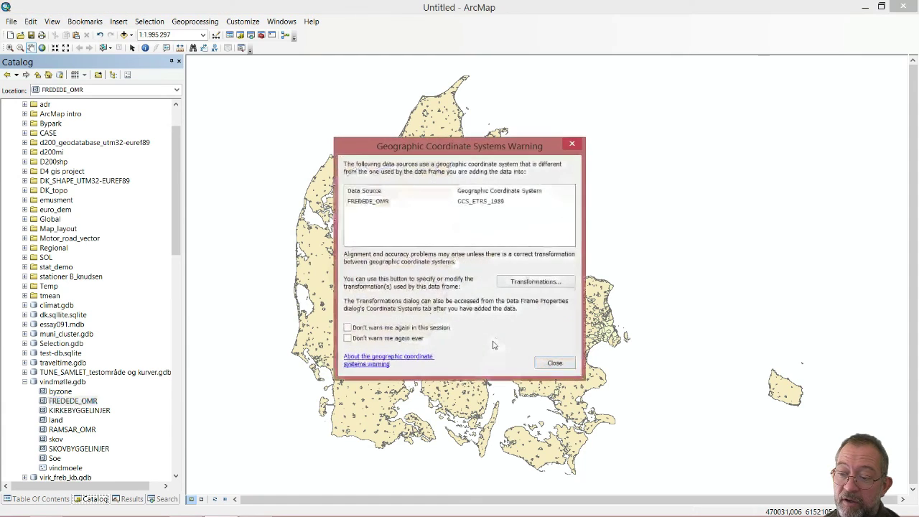
pyautogui.click(552, 362)
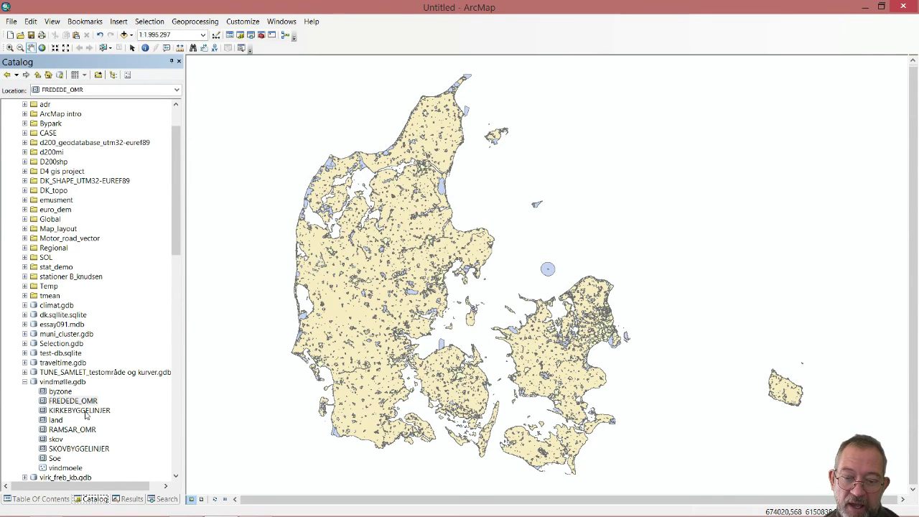
pyautogui.moveTo(85, 415)
pyautogui.mouseDown()
pyautogui.moveTo(722, 307)
pyautogui.moveTo(501, 316)
pyautogui.mouseUp()
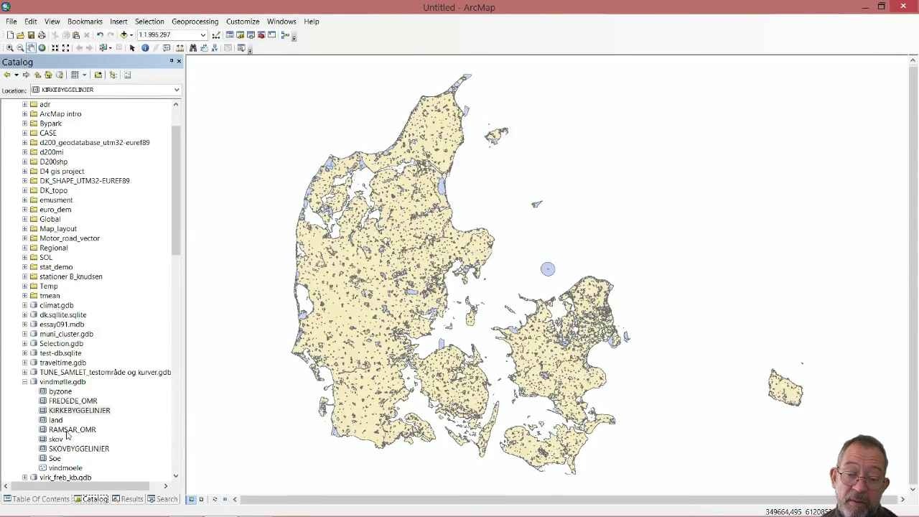
pyautogui.moveTo(67, 431); pyautogui.dragTo(481, 330)
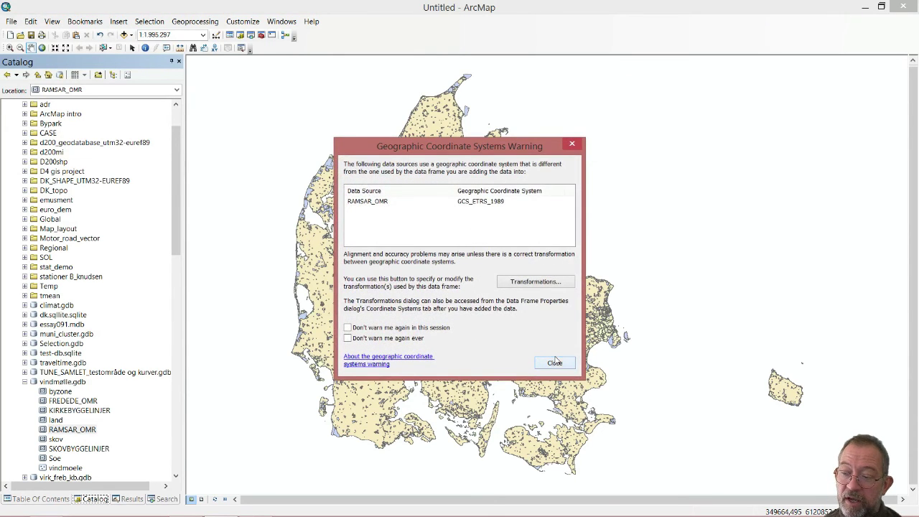
pyautogui.click(555, 363)
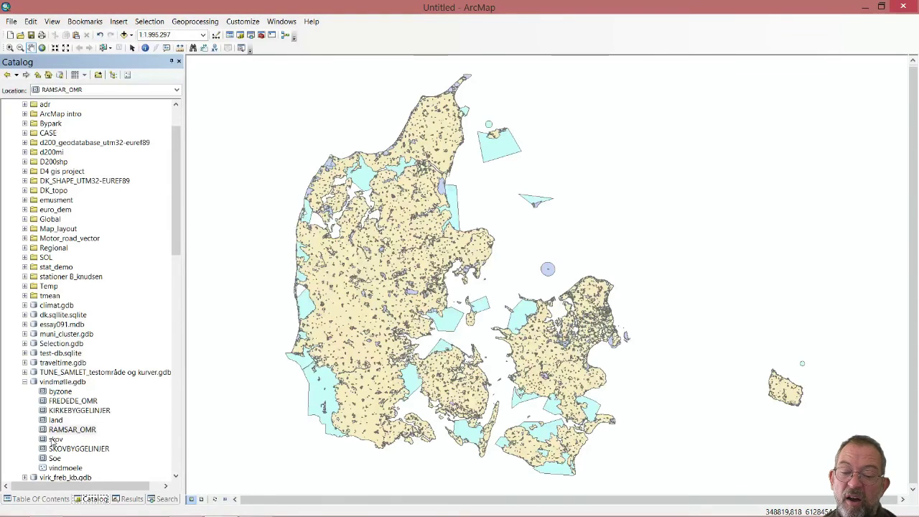
# Add skov, SKOVBYGGELINJER and Soe from vindmølle.gdb to the map, dismissing the coordinate warning.
pyautogui.click(55, 439)
pyautogui.moveTo(56, 439)
pyautogui.mouseDown()
pyautogui.moveTo(440, 370)
pyautogui.moveTo(498, 374)
pyautogui.mouseUp()
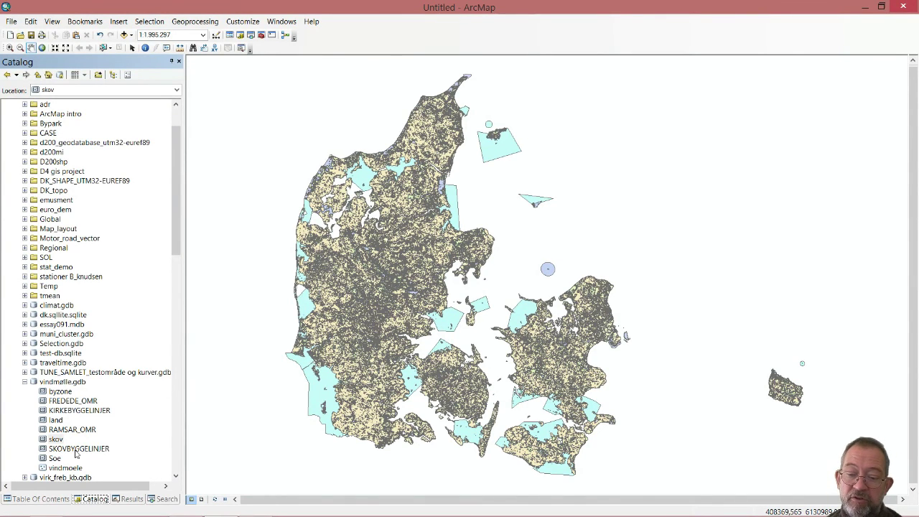
pyautogui.moveTo(76, 451); pyautogui.dragTo(477, 382)
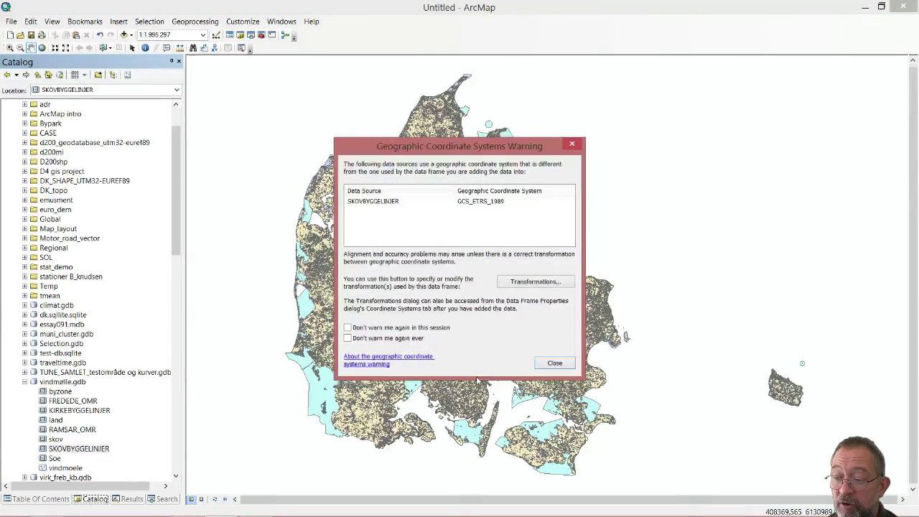
pyautogui.click(552, 365)
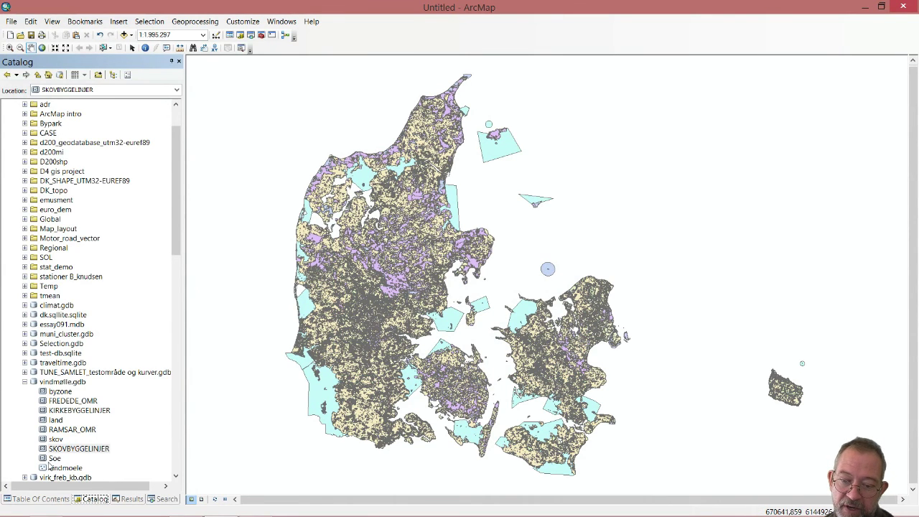
pyautogui.moveTo(54, 460); pyautogui.dragTo(477, 371)
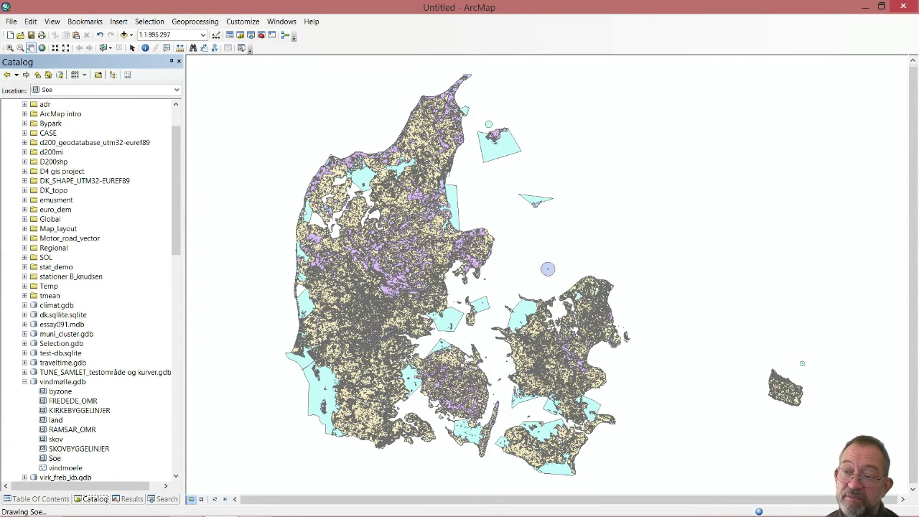
# Zoom the map into eastern Zealand and show the layer list.
pyautogui.click(11, 49)
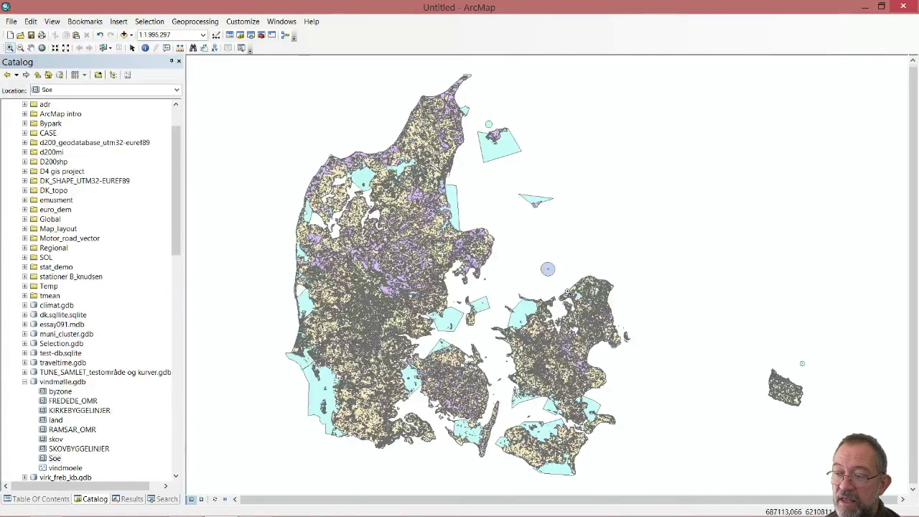
pyautogui.moveTo(567, 290); pyautogui.dragTo(626, 352)
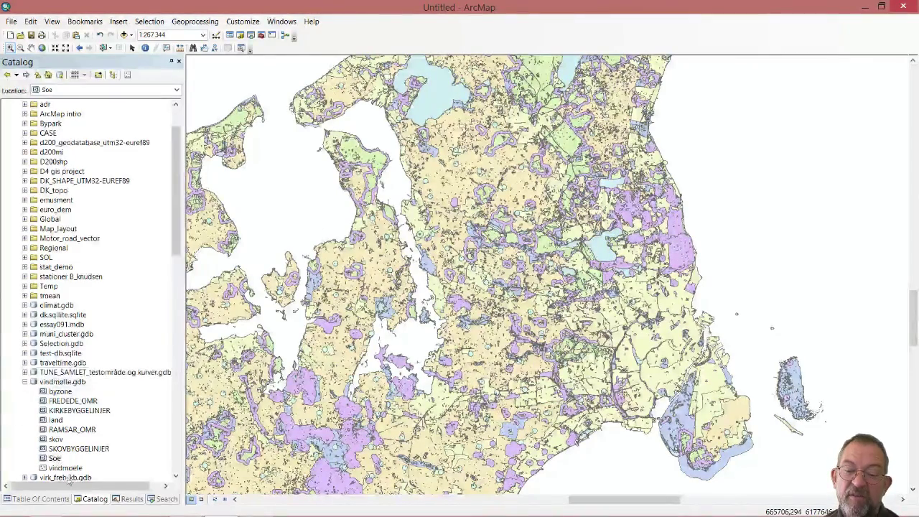
pyautogui.click(53, 501)
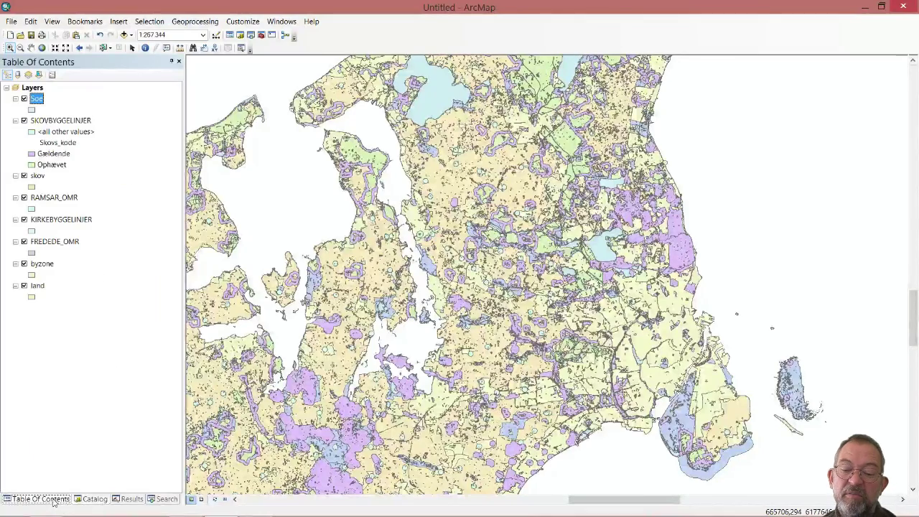
# Change the land layer's symbol to a solid Green fill.
pyautogui.click(32, 299)
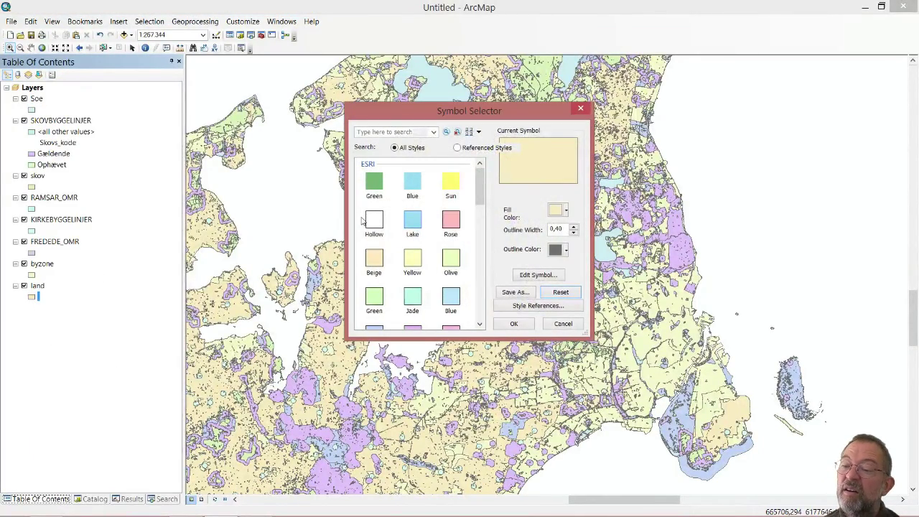
pyautogui.click(375, 185)
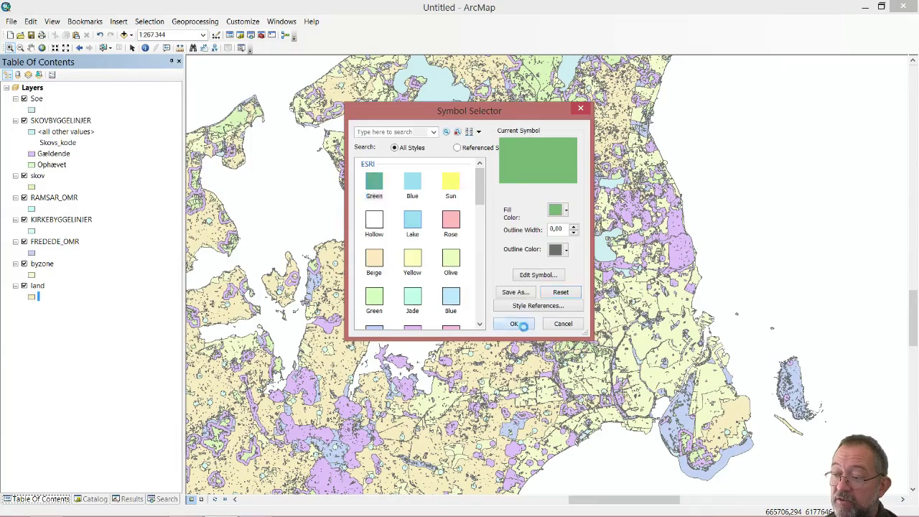
pyautogui.click(519, 325)
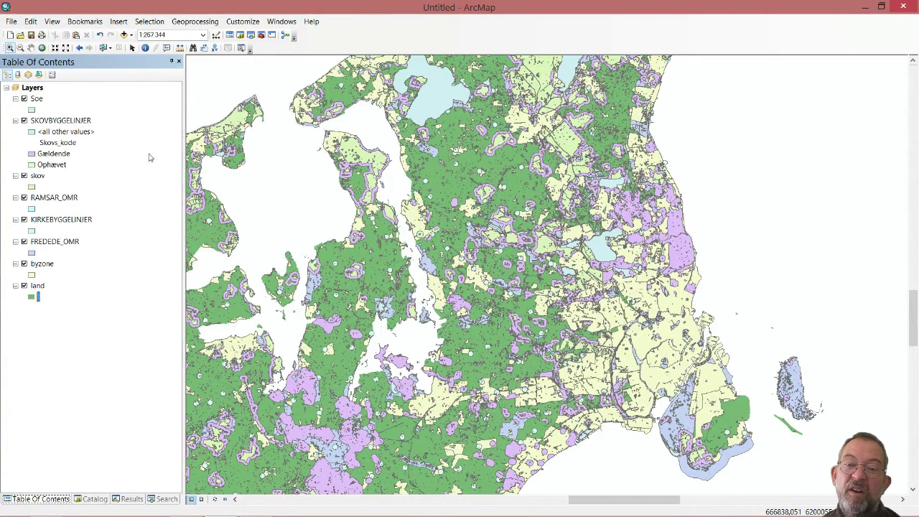
# Turn off all attribute fields of the Soe layer.
pyautogui.rightClick(36, 102)
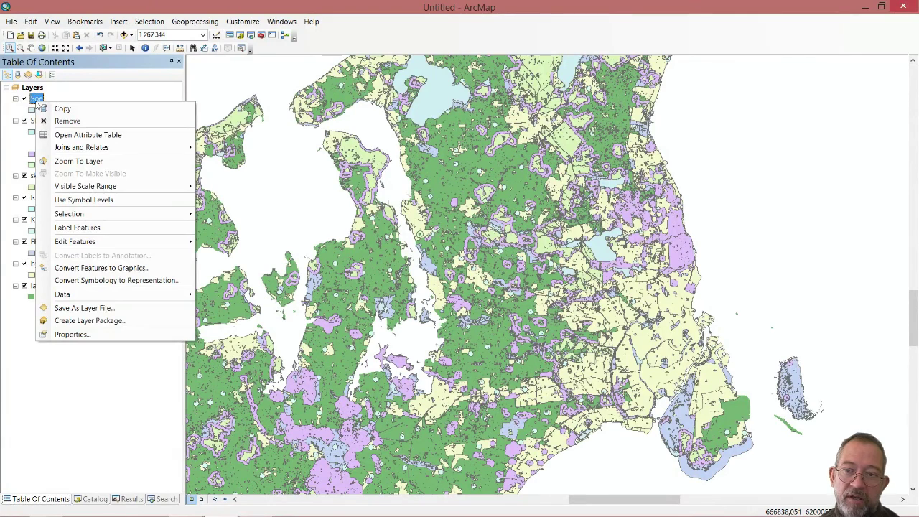
pyautogui.click(81, 335)
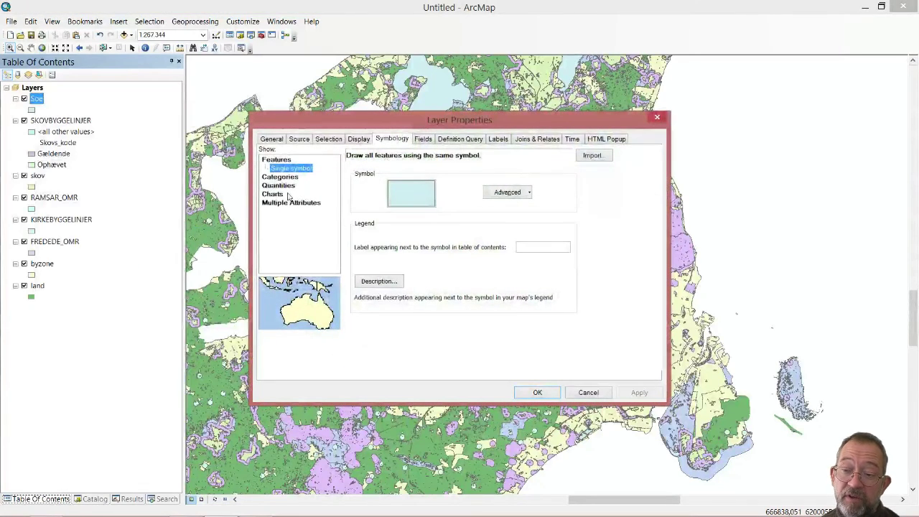
pyautogui.click(423, 140)
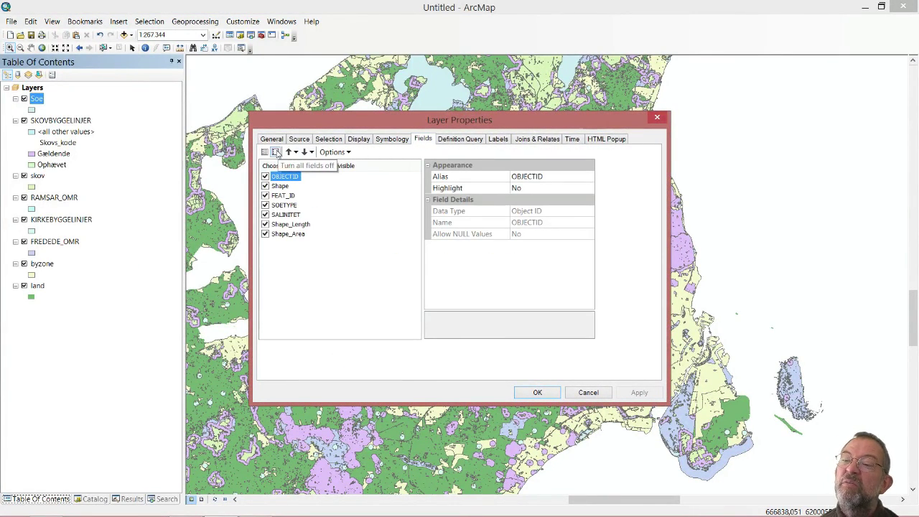
pyautogui.click(276, 152)
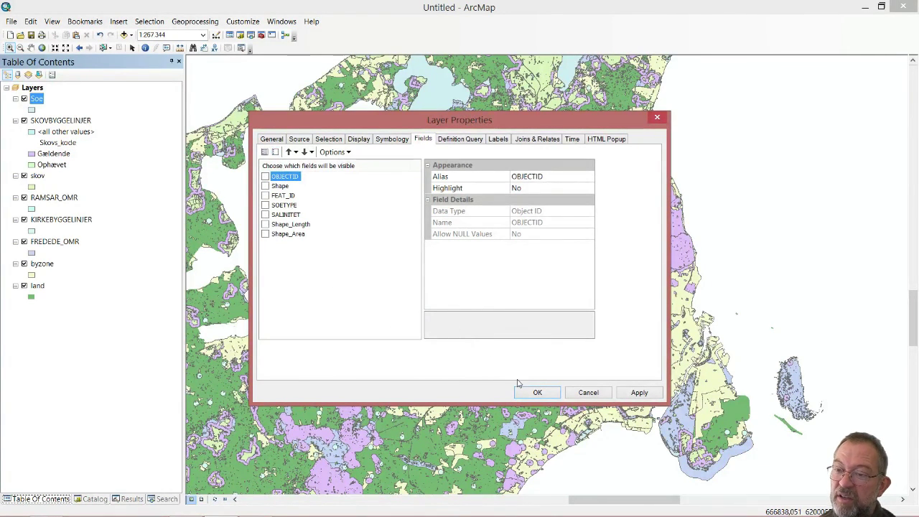
pyautogui.click(540, 396)
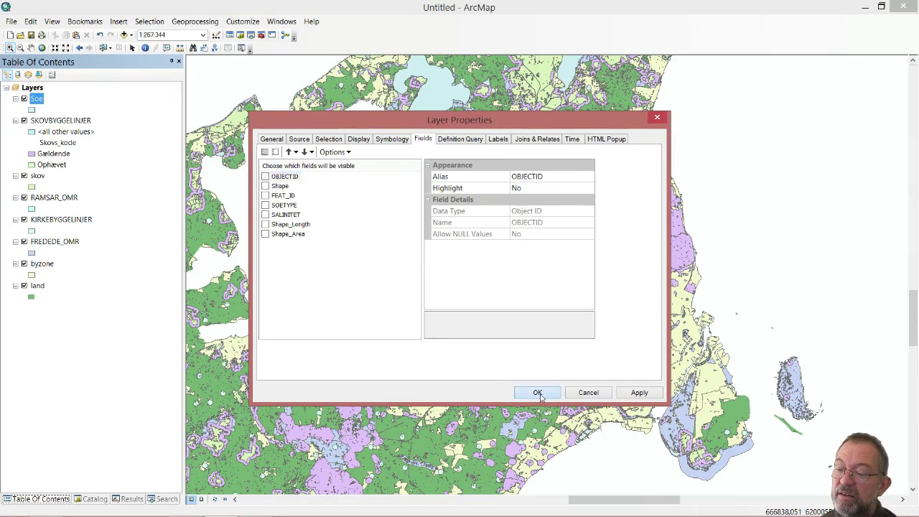
# Open the SKOVBYGGELINJER layer properties and accept its field settings.
pyautogui.rightClick(63, 127)
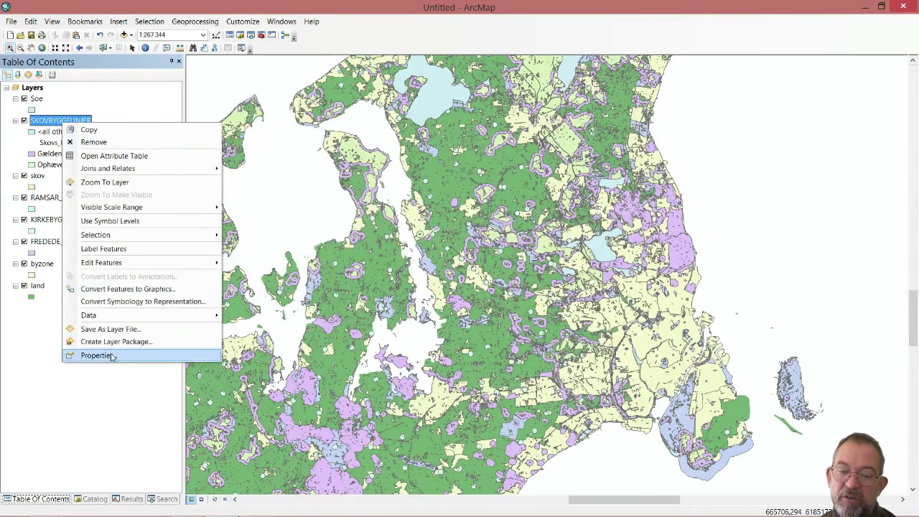
pyautogui.click(96, 356)
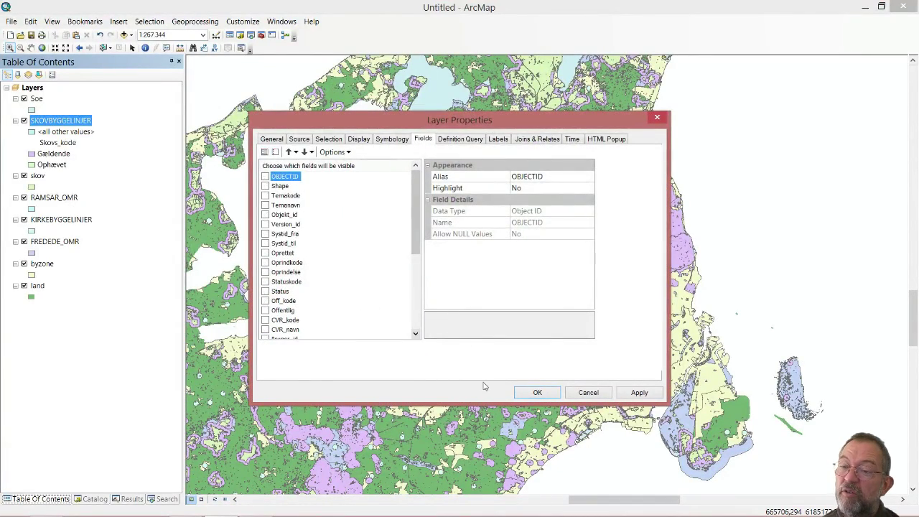
pyautogui.click(539, 393)
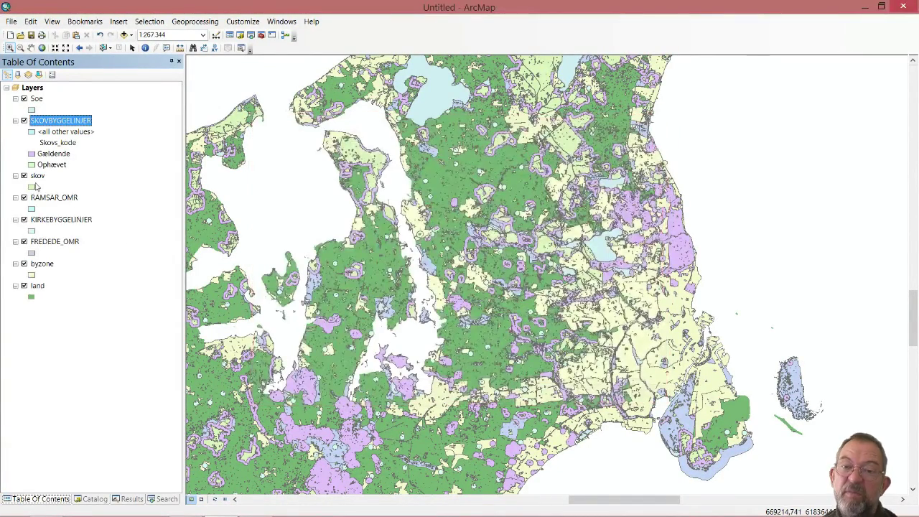
# Turn off all fields of the skov and RAMSAR_OMR layers.
pyautogui.rightClick(34, 186)
pyautogui.click(40, 179)
pyautogui.rightClick(40, 181)
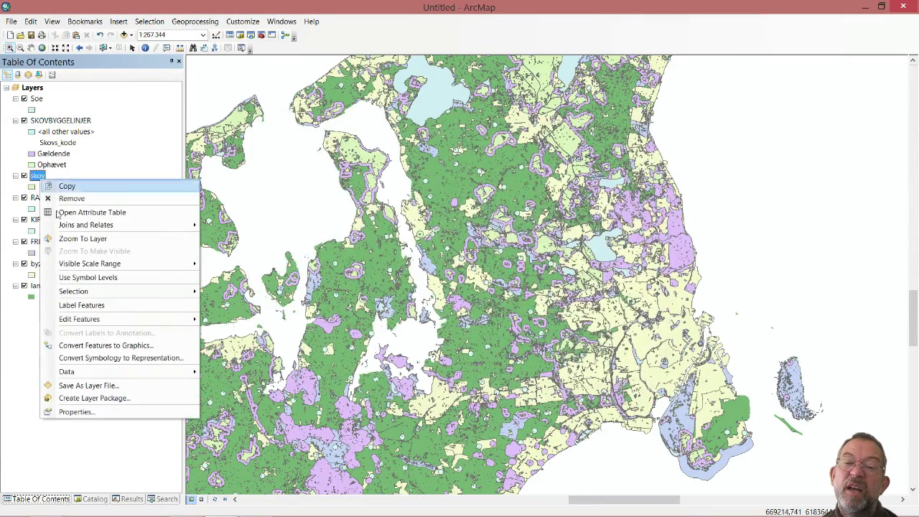
pyautogui.click(126, 413)
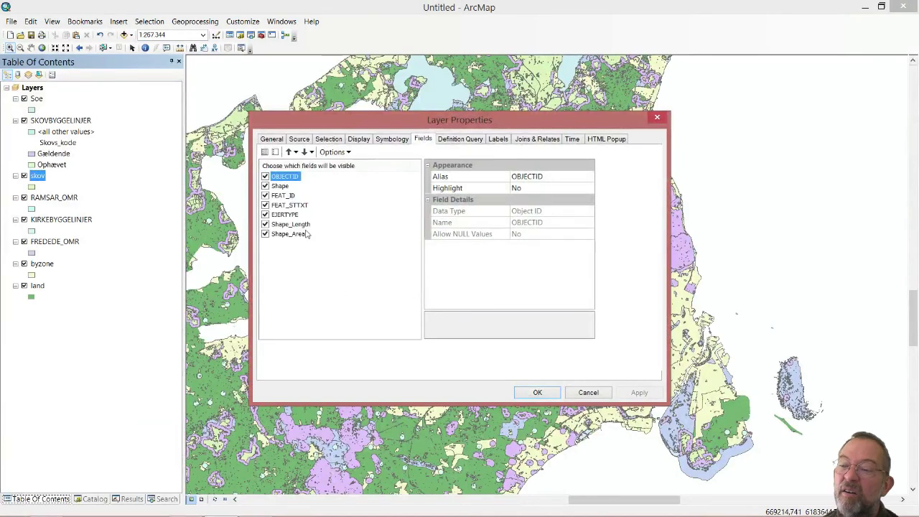
pyautogui.click(275, 152)
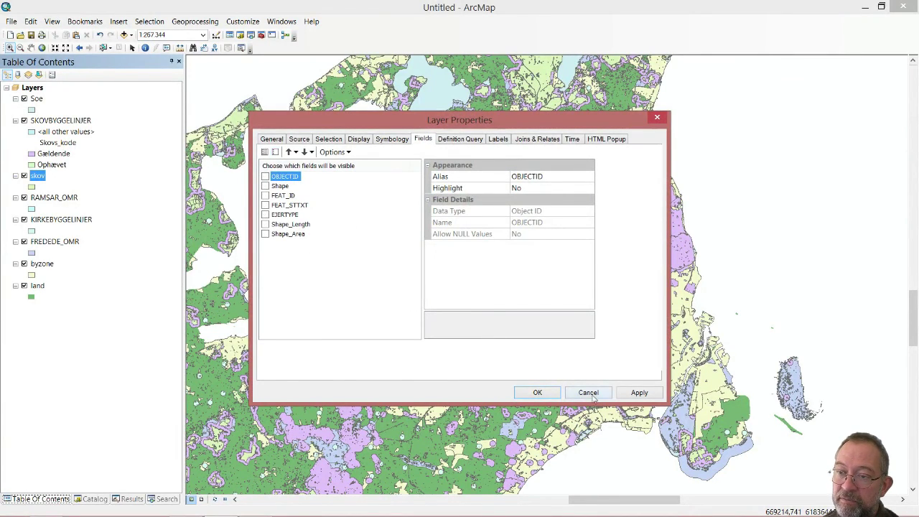
pyautogui.click(537, 393)
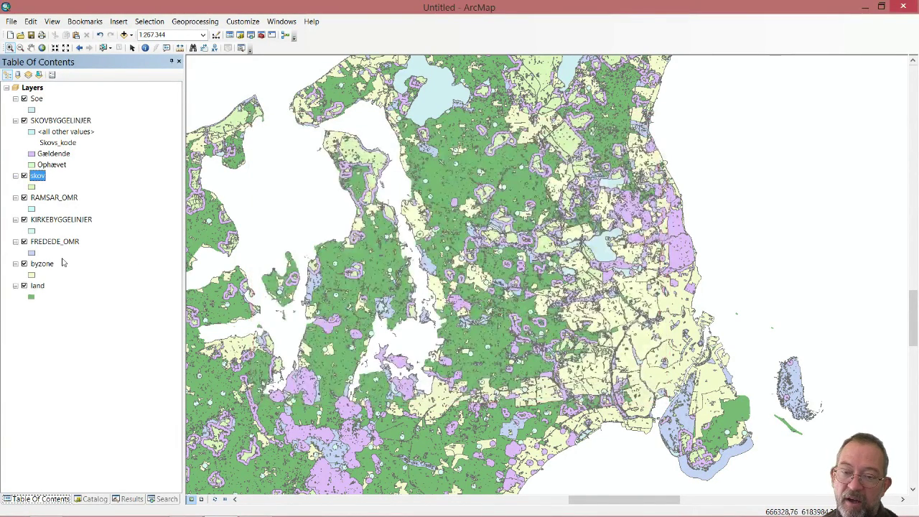
pyautogui.rightClick(58, 199)
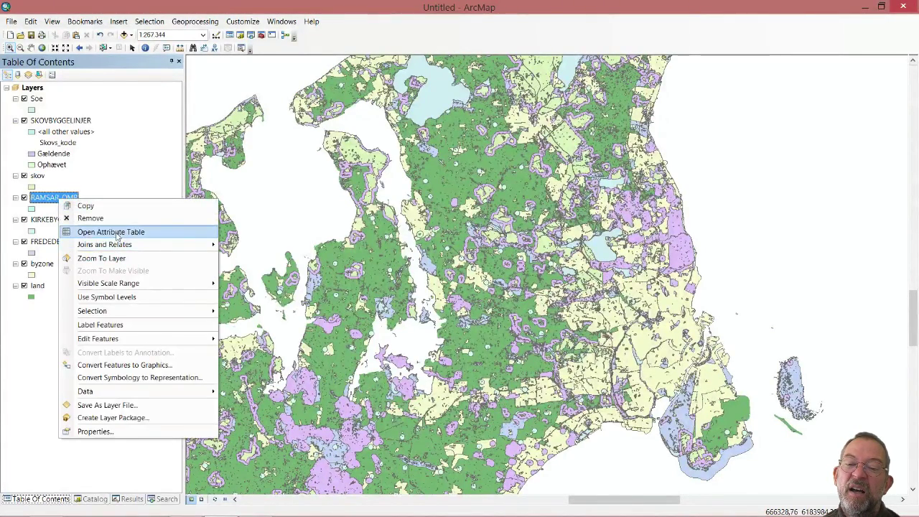
pyautogui.click(100, 432)
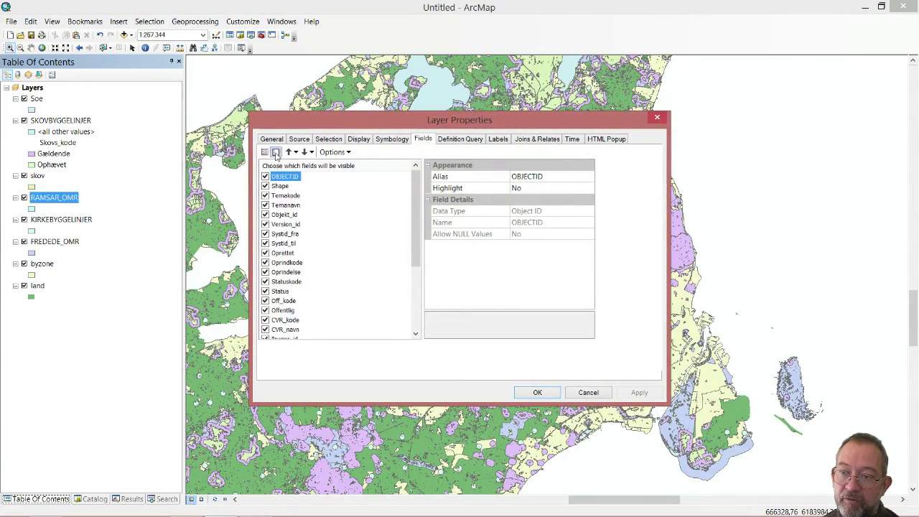
pyautogui.click(275, 151)
pyautogui.click(536, 392)
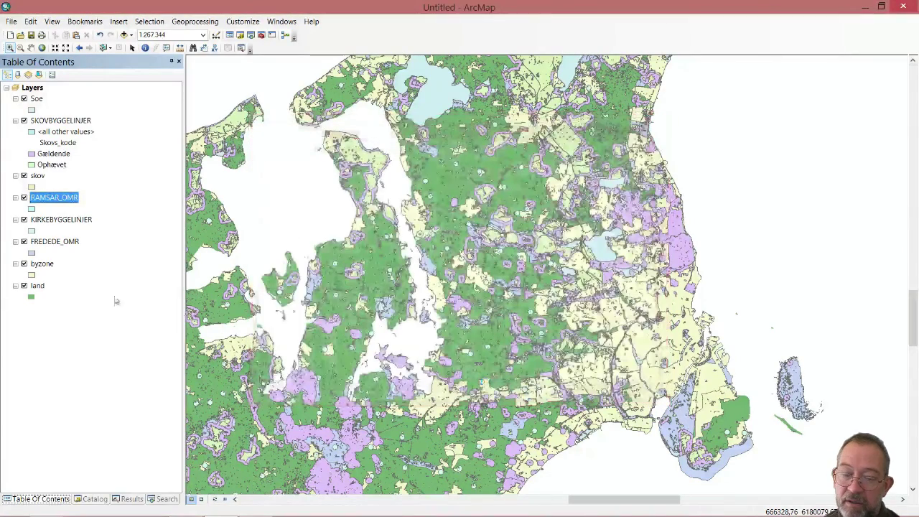
# Turn off all fields of the KIRKEBYGGELINJER and FREDEDE_OMR layers.
pyautogui.rightClick(72, 246)
pyautogui.click(72, 222)
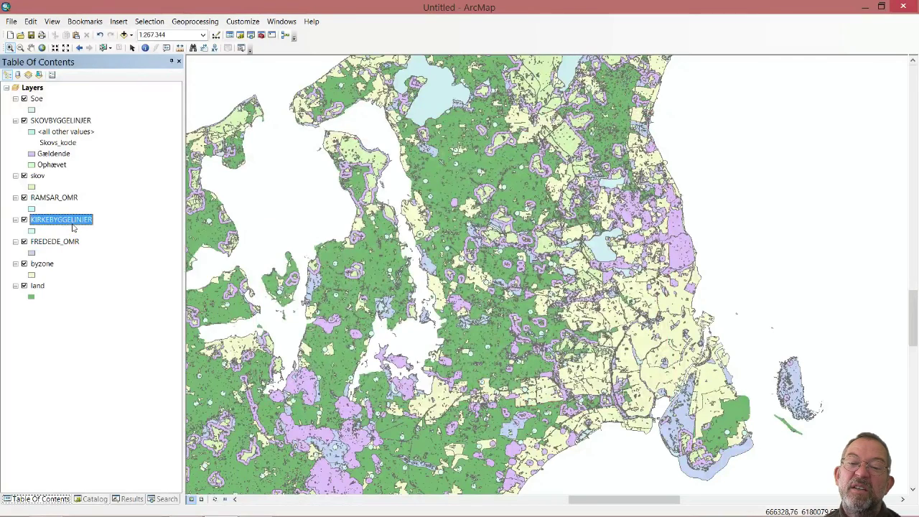
pyautogui.rightClick(72, 221)
pyautogui.click(109, 456)
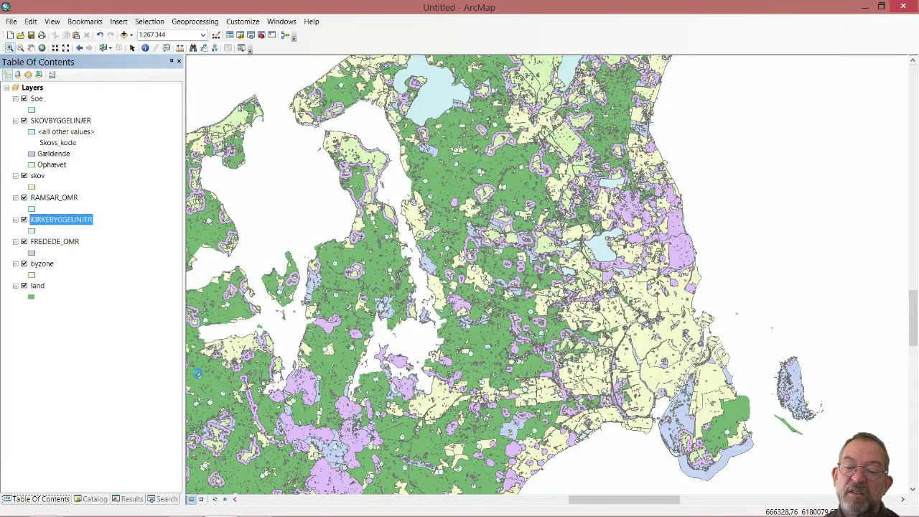
pyautogui.click(275, 151)
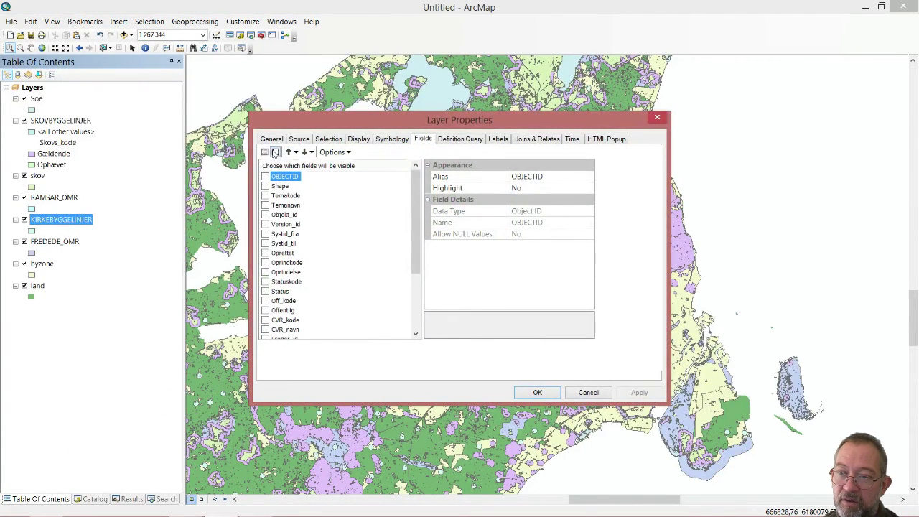
pyautogui.click(539, 393)
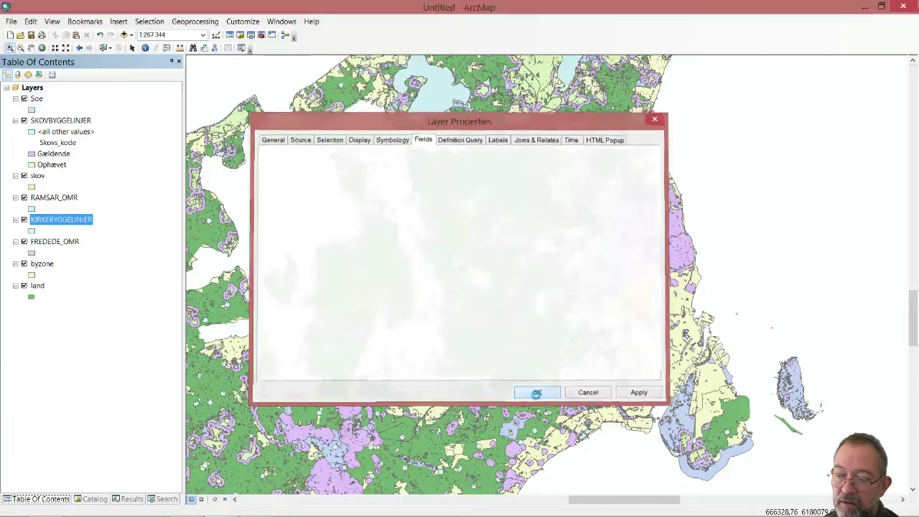
pyautogui.rightClick(68, 244)
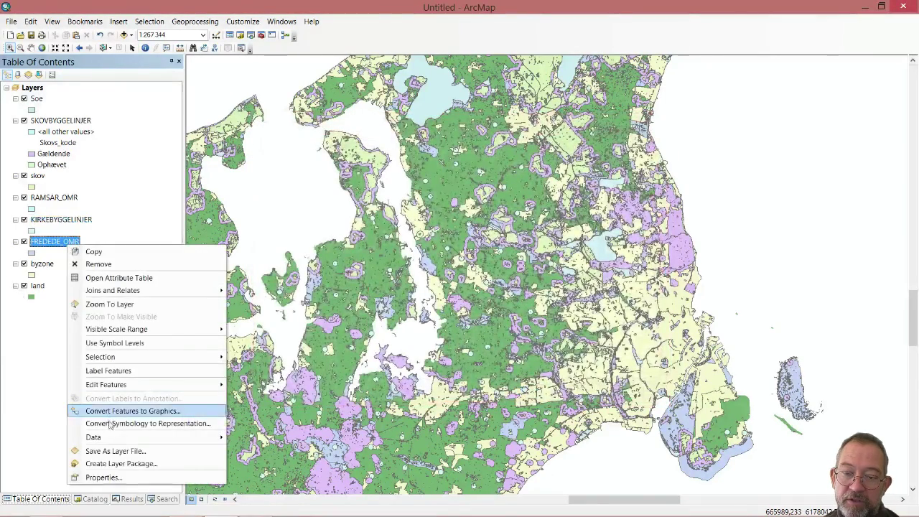
pyautogui.click(100, 478)
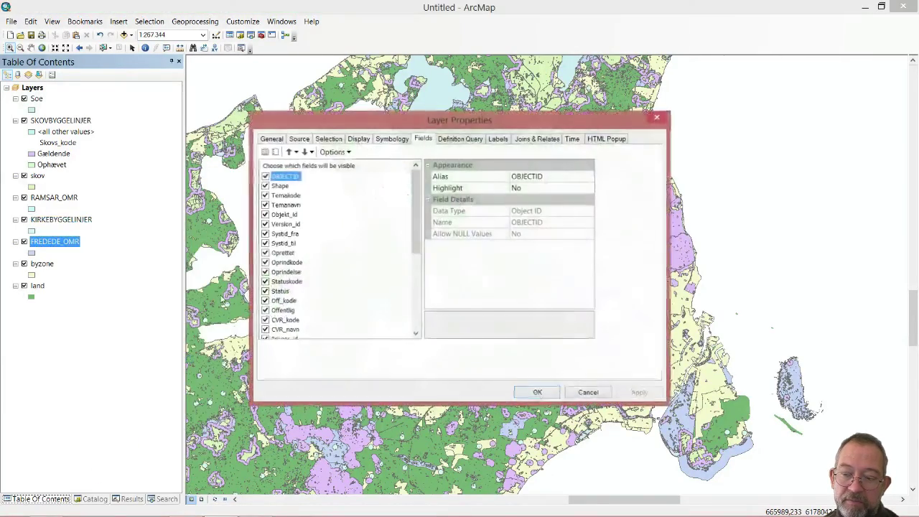
pyautogui.click(276, 152)
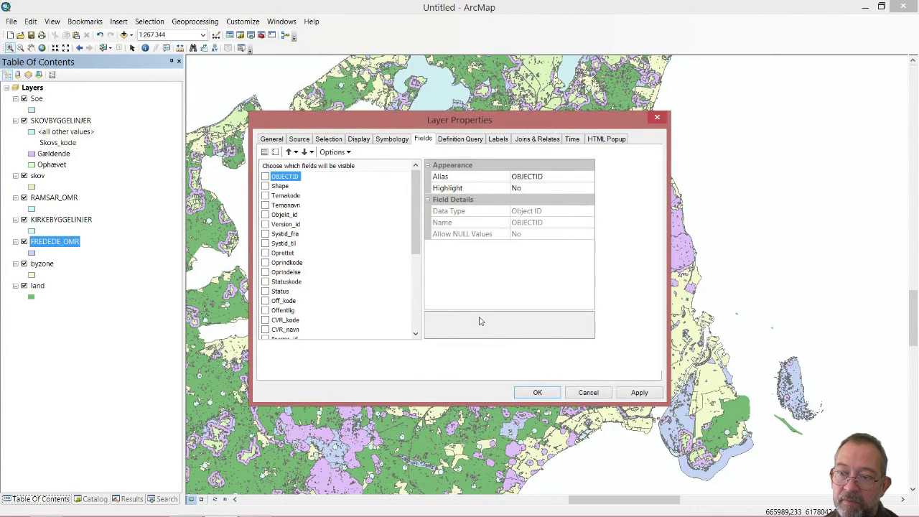
pyautogui.click(537, 393)
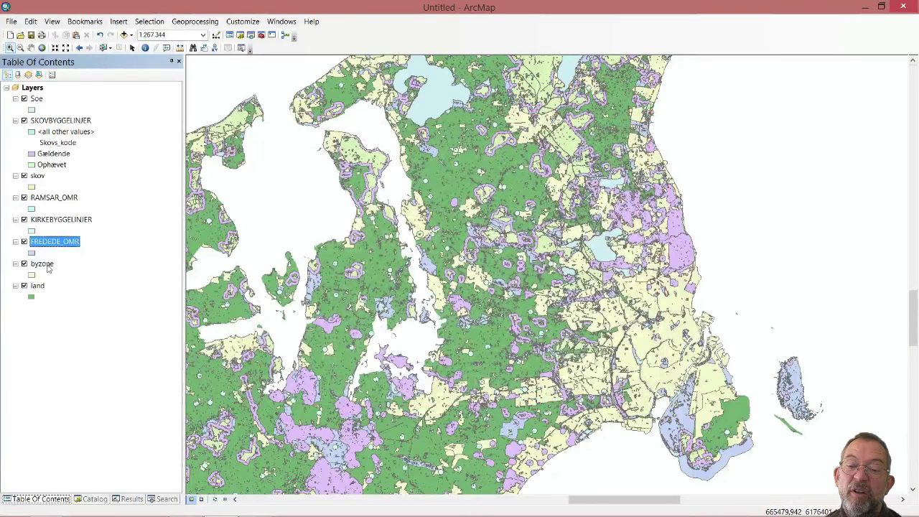
# Hide all byzone fields except the zone field.
pyautogui.rightClick(47, 265)
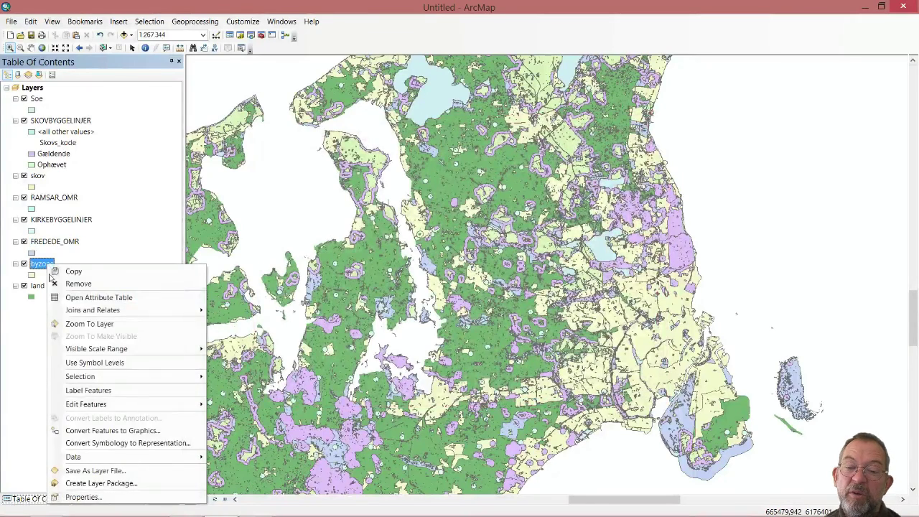
pyautogui.click(81, 497)
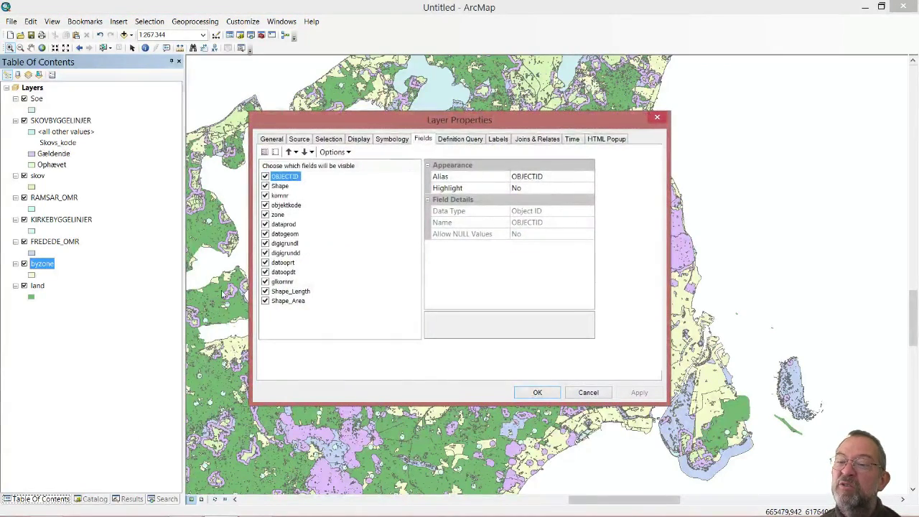
pyautogui.click(274, 151)
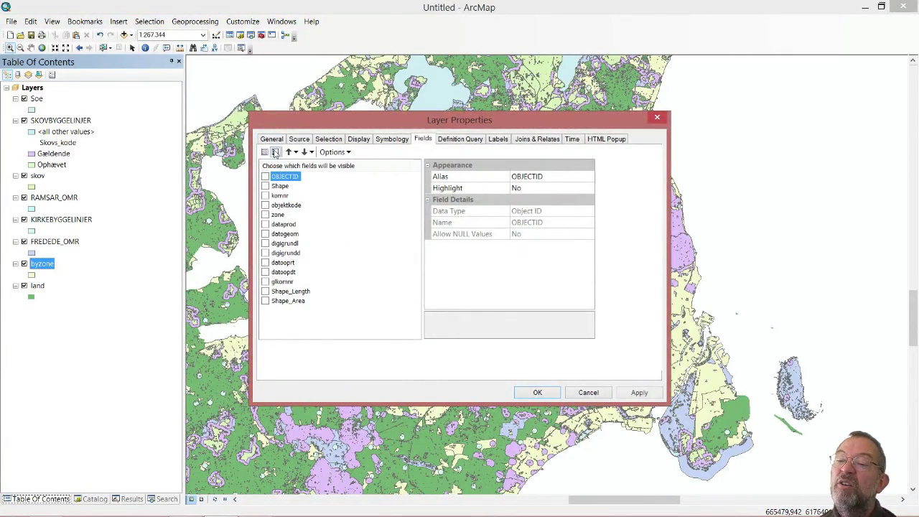
pyautogui.click(265, 214)
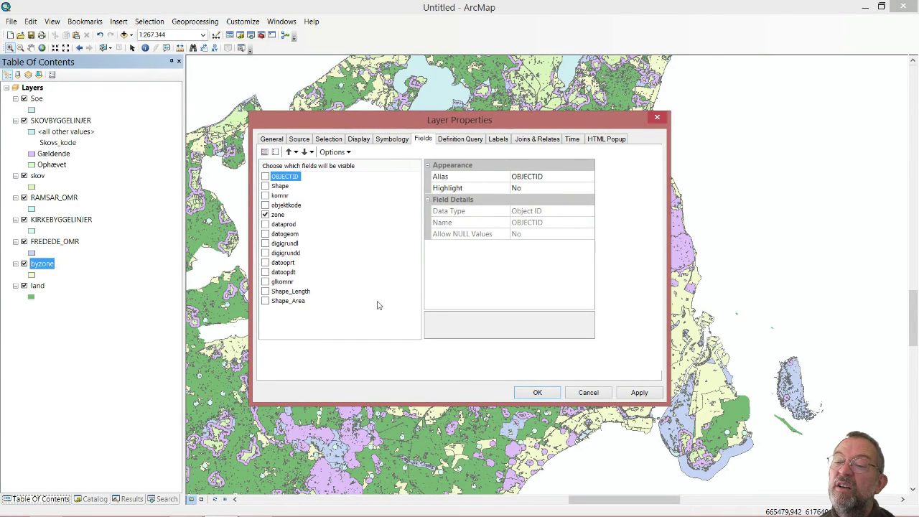
pyautogui.click(535, 393)
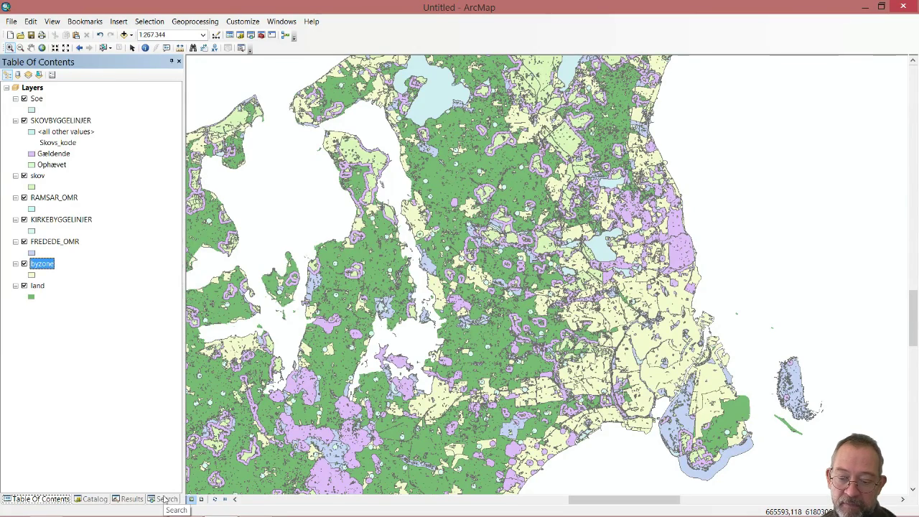
# Open the Union tool from Analysis Tools > Overlay in the Catalog.
pyautogui.click(95, 499)
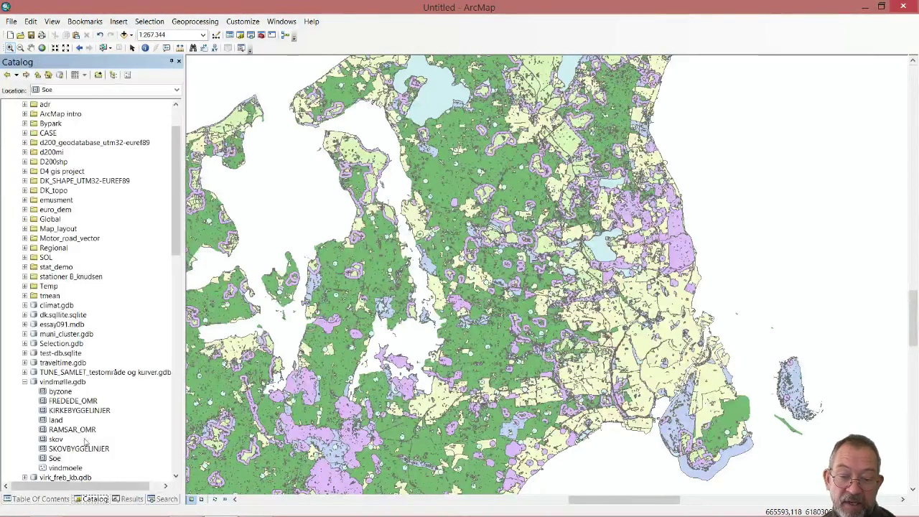
pyautogui.moveTo(175, 229); pyautogui.dragTo(175, 375)
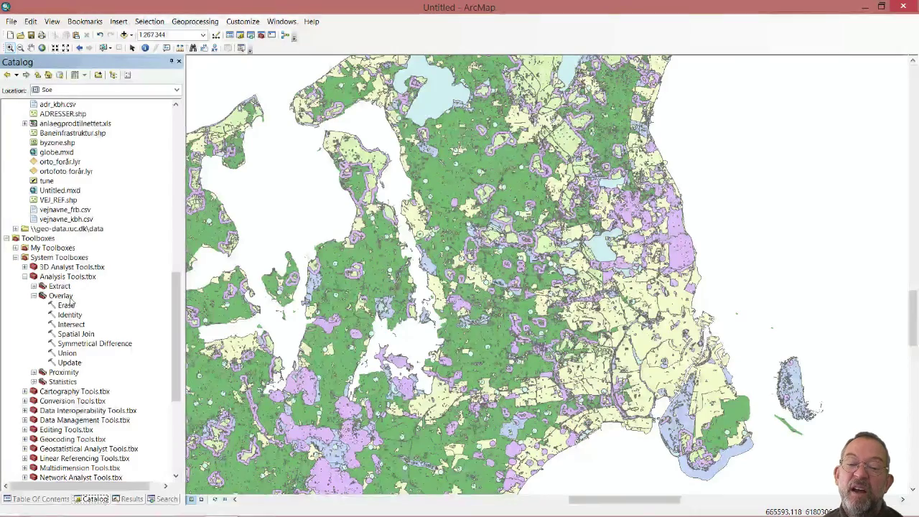
pyautogui.click(67, 354)
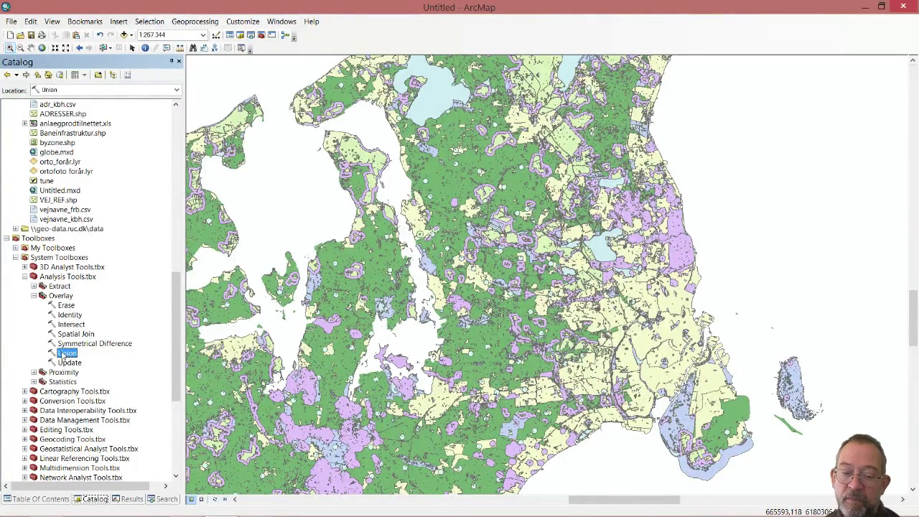
pyautogui.doubleClick(66, 353)
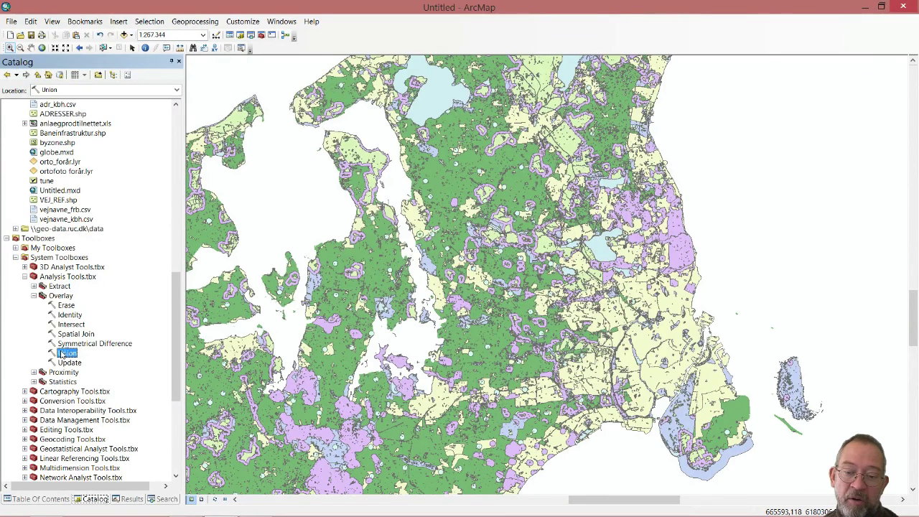
# Add Soe, SKOVBYGGELINJER, skov, RAMSAR_OMR, KIRKEBYGGELINJER, FREDEDE_OMR and byzone as Union inputs.
pyautogui.click(41, 499)
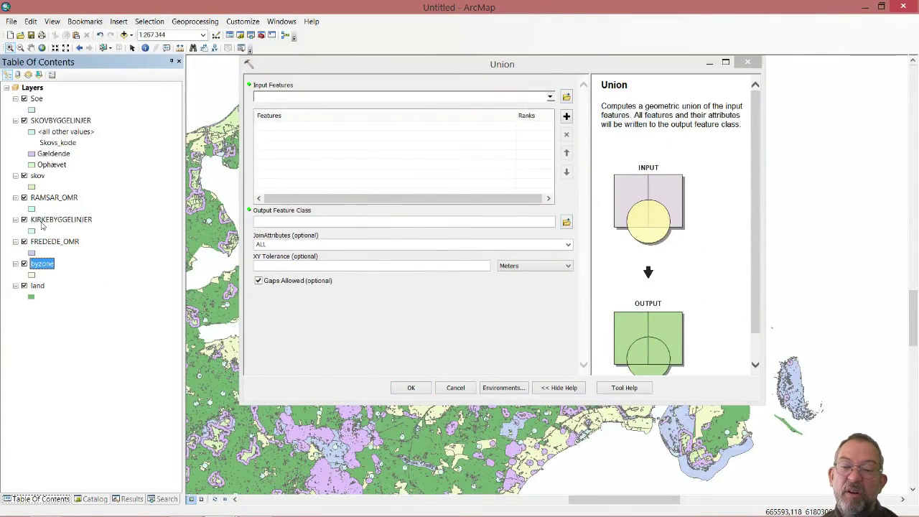
pyautogui.moveTo(37, 98); pyautogui.dragTo(300, 127)
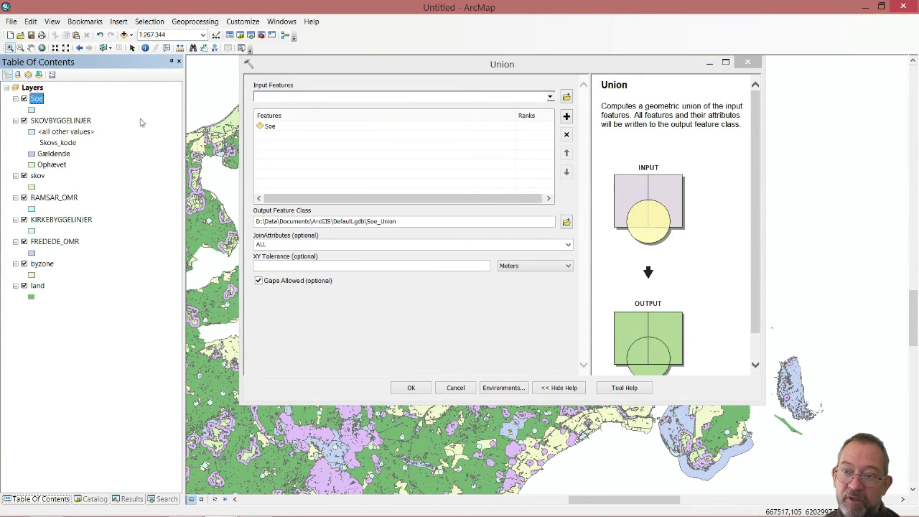
pyautogui.moveTo(44, 120); pyautogui.dragTo(295, 146)
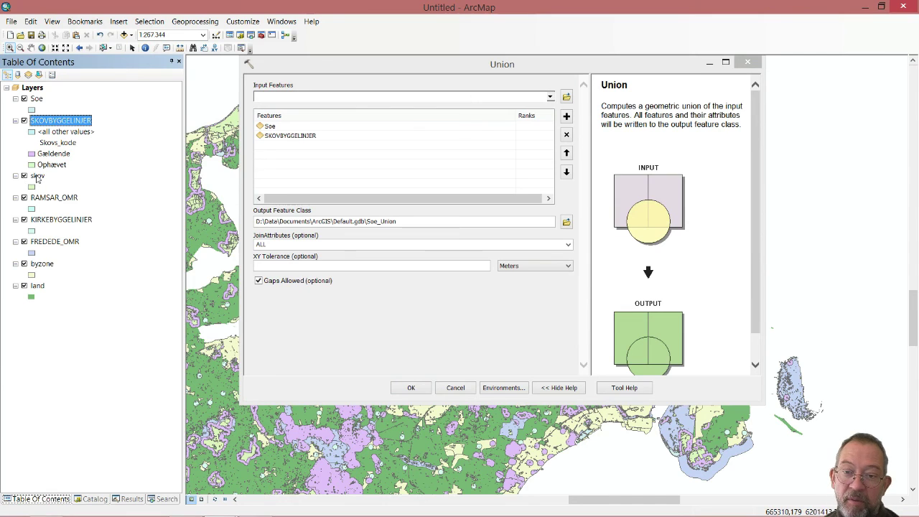
pyautogui.moveTo(38, 178); pyautogui.dragTo(316, 158)
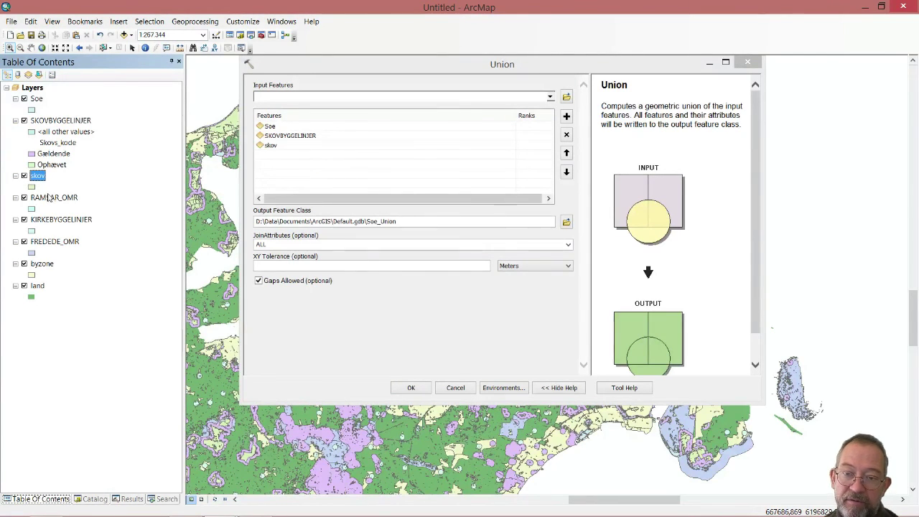
pyautogui.moveTo(49, 201); pyautogui.dragTo(309, 154)
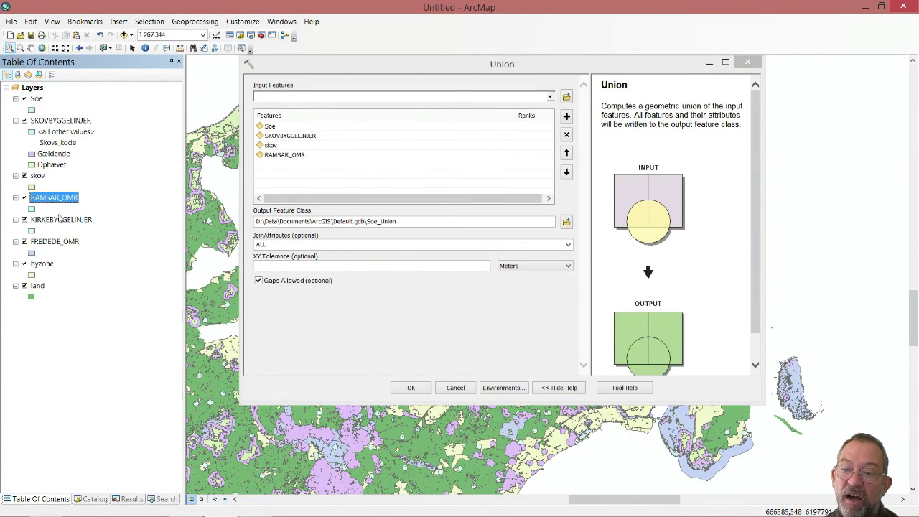
pyautogui.moveTo(60, 219); pyautogui.dragTo(300, 170)
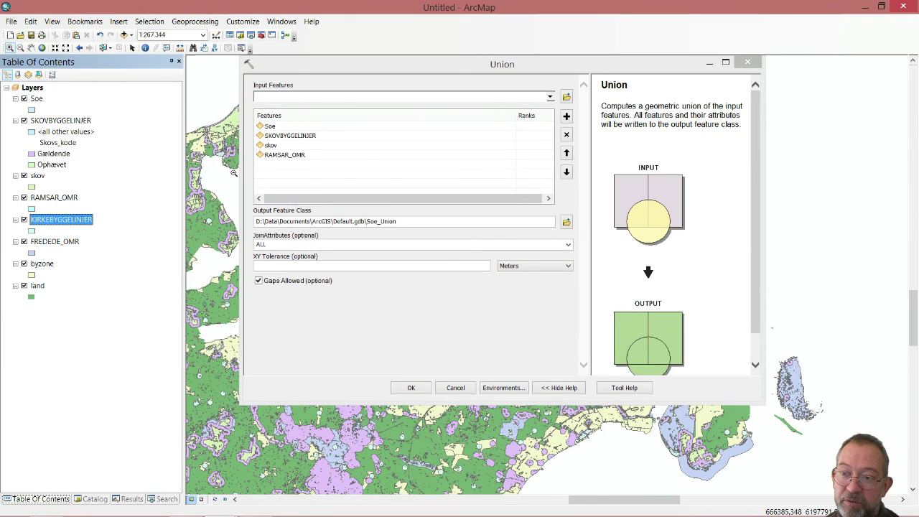
pyautogui.moveTo(62, 244); pyautogui.dragTo(293, 180)
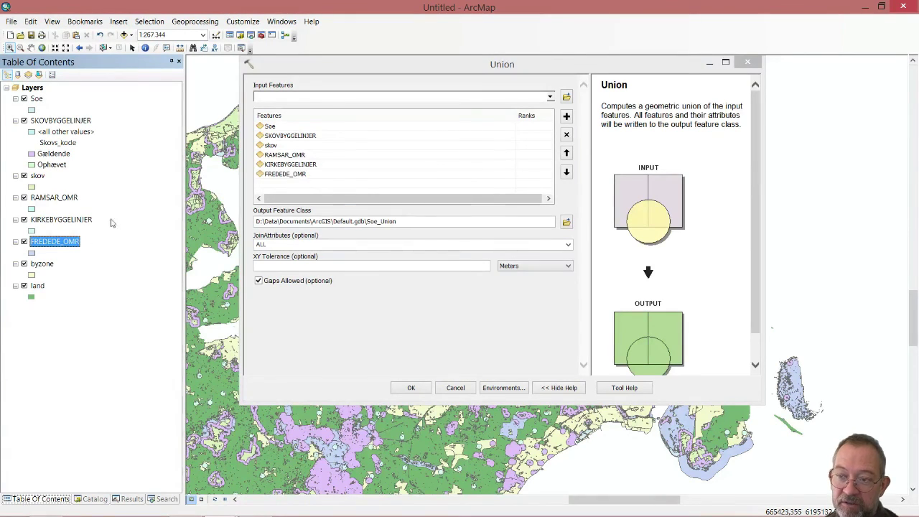
pyautogui.moveTo(42, 265); pyautogui.dragTo(291, 187)
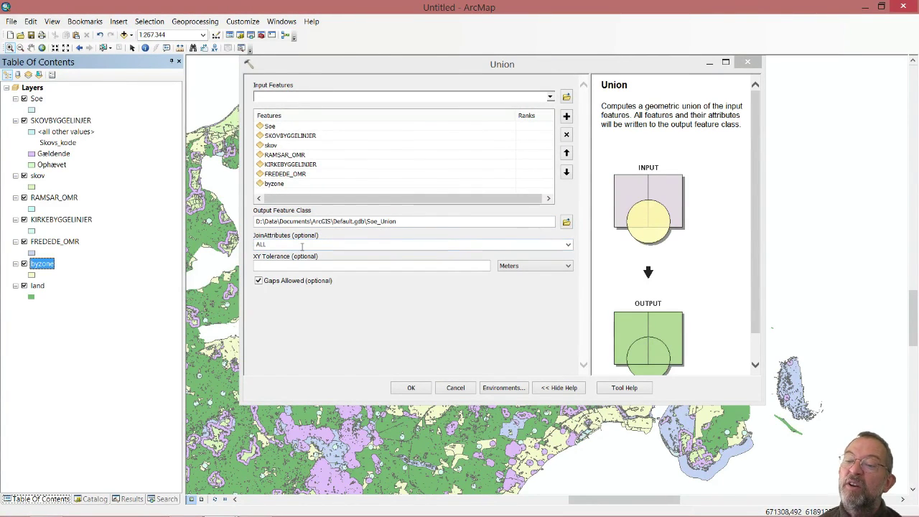
pyautogui.click(568, 245)
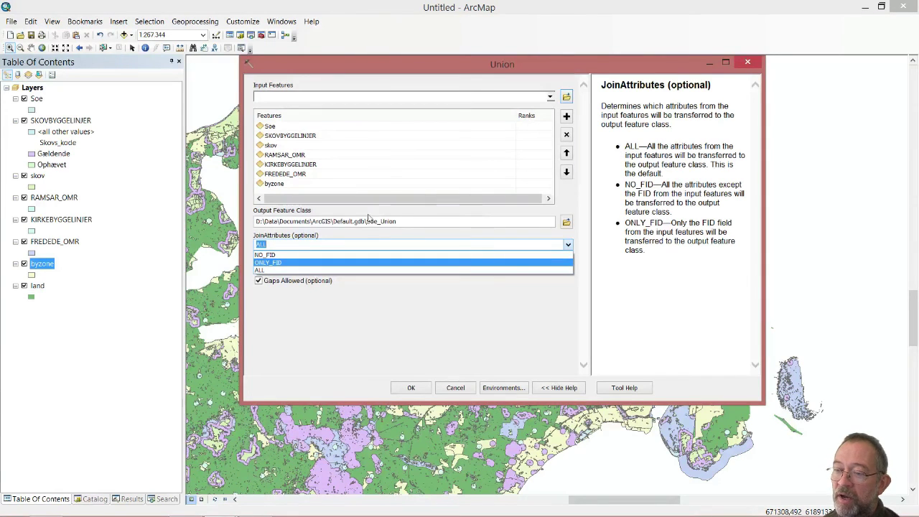
# Keep JoinAttributes set to ALL and run the Union into Soe_Union.
pyautogui.click(323, 270)
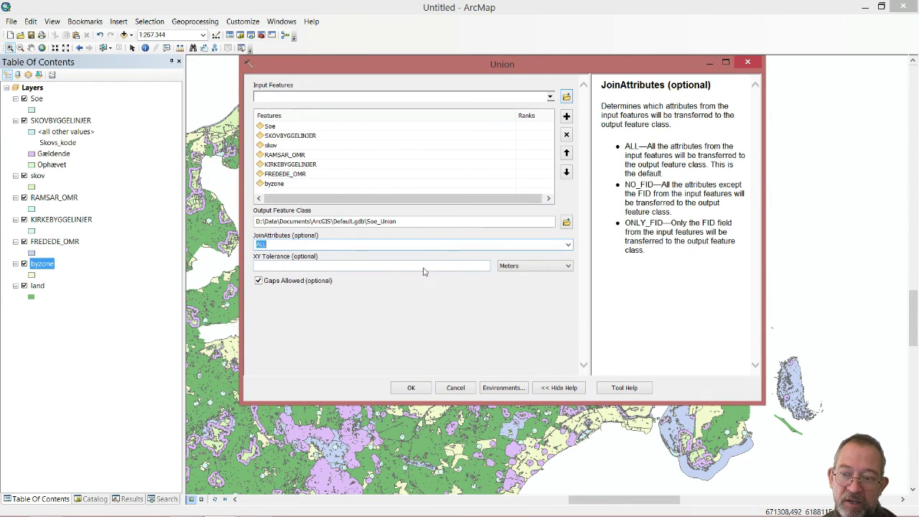
pyautogui.click(412, 388)
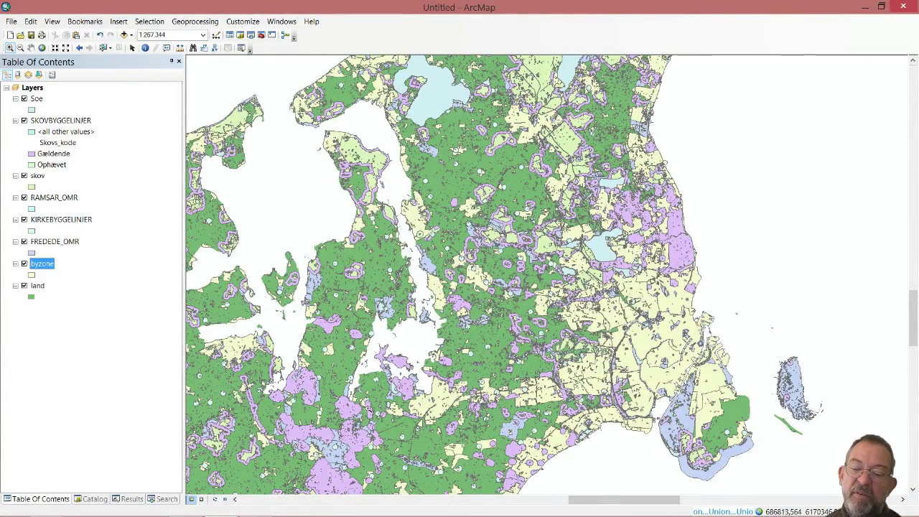
# Expand Current Session and the Union entry in Results to read its success messages.
pyautogui.click(131, 499)
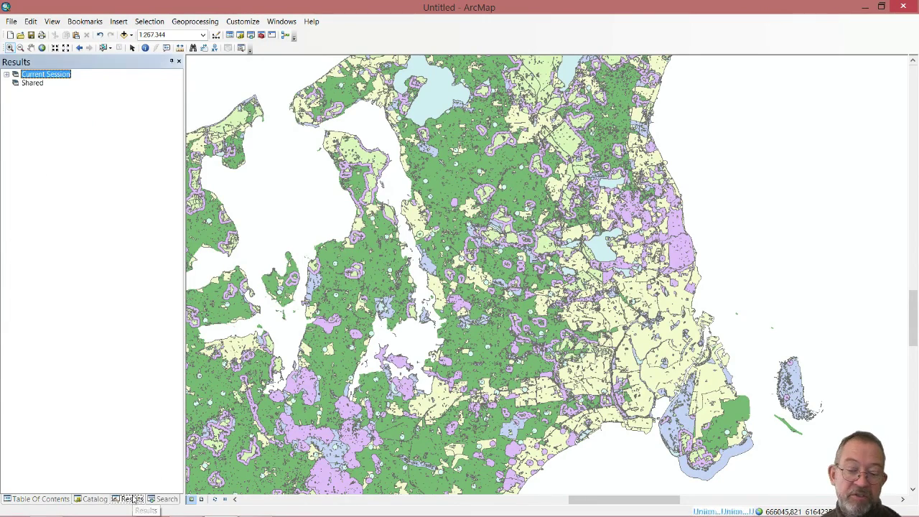
pyautogui.click(6, 74)
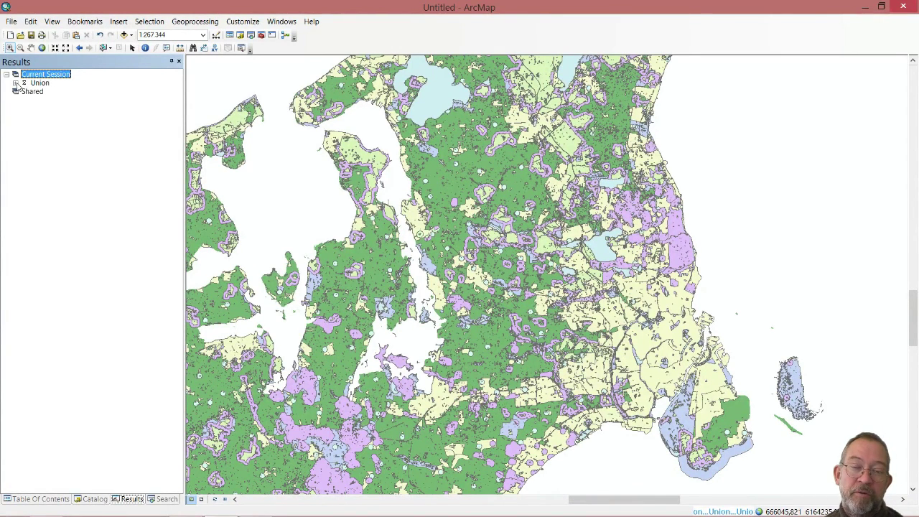
pyautogui.click(16, 83)
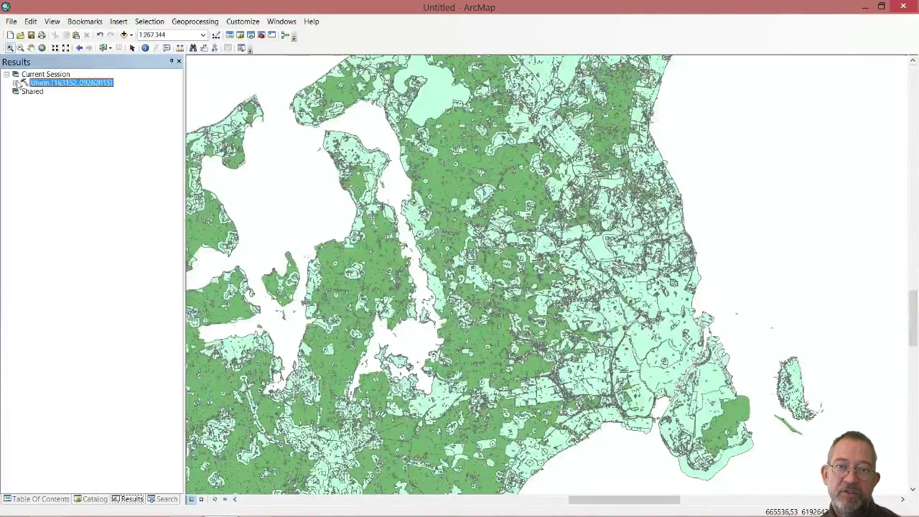
pyautogui.click(16, 83)
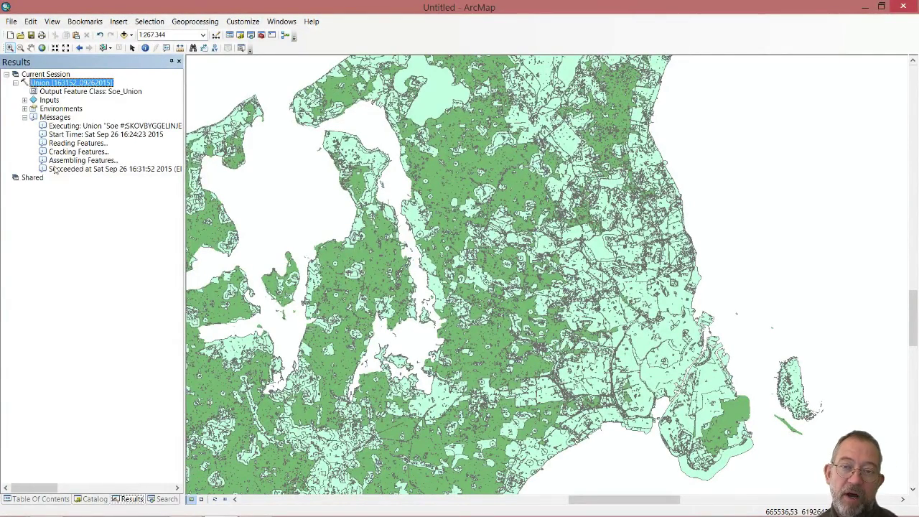
pyautogui.rightClick(48, 117)
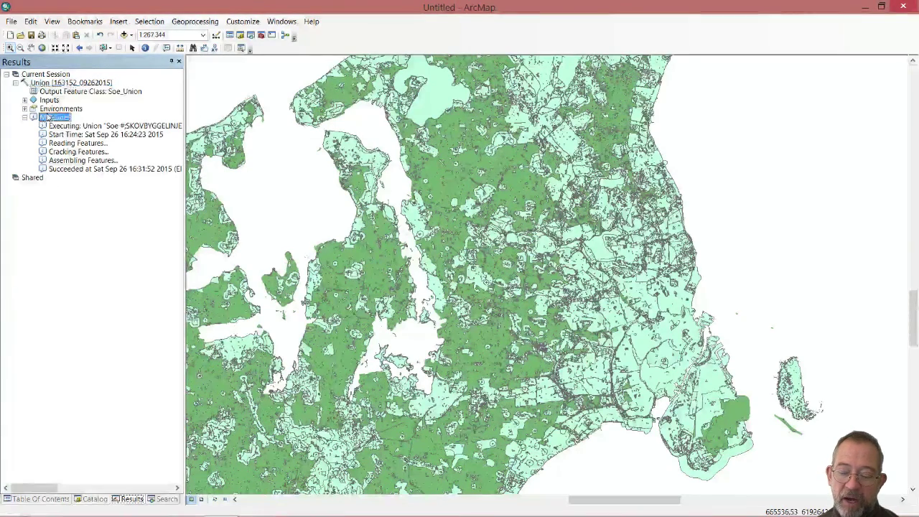
pyautogui.click(65, 133)
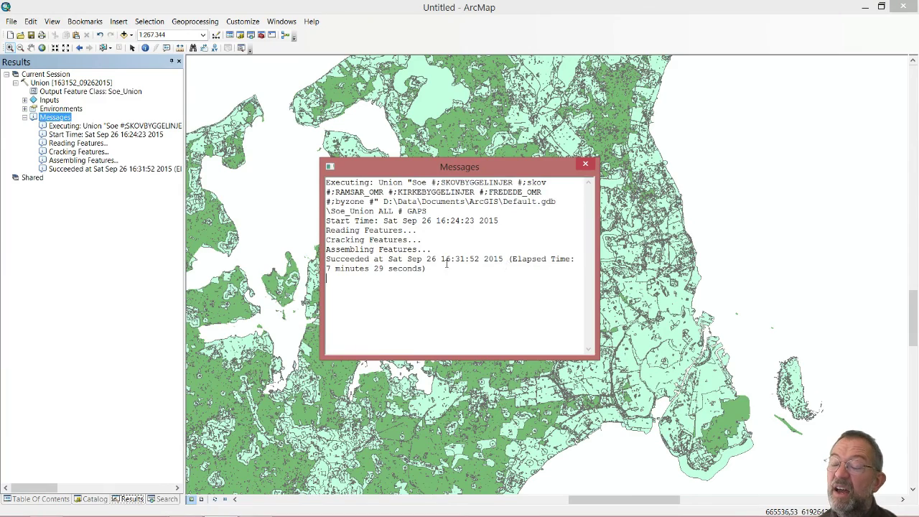
pyautogui.click(586, 165)
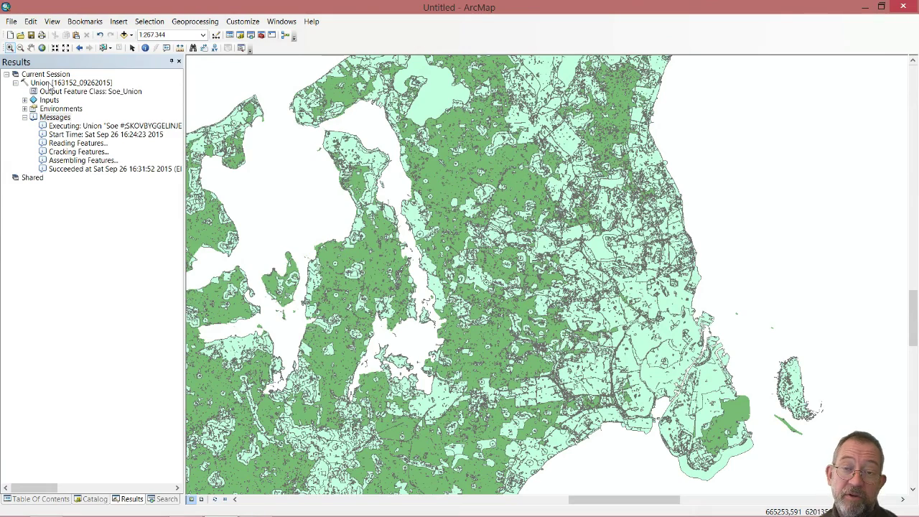
pyautogui.doubleClick(51, 83)
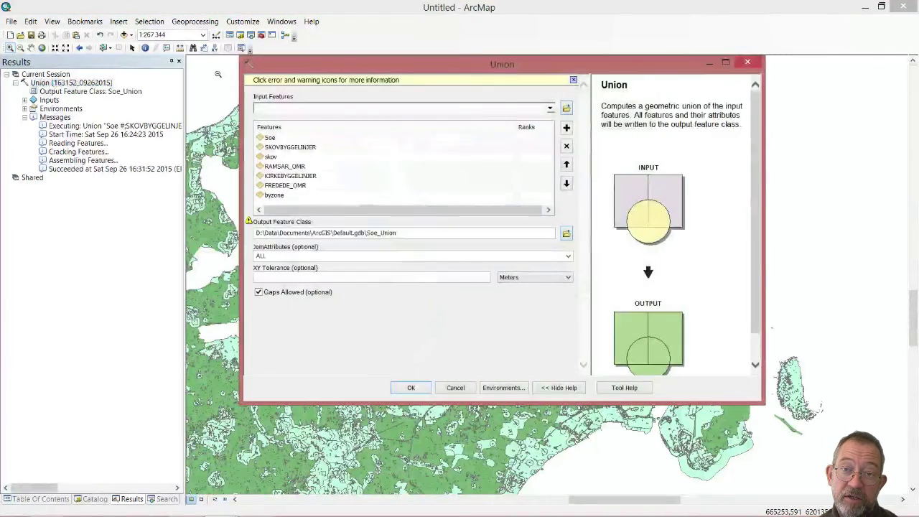
pyautogui.click(749, 64)
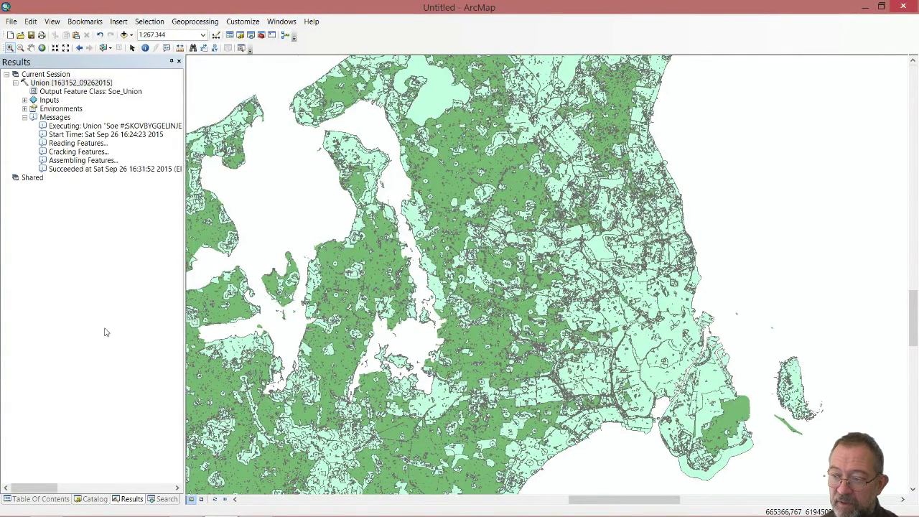
# Open the Soe_Union attribute table and dock it over the map.
pyautogui.click(33, 499)
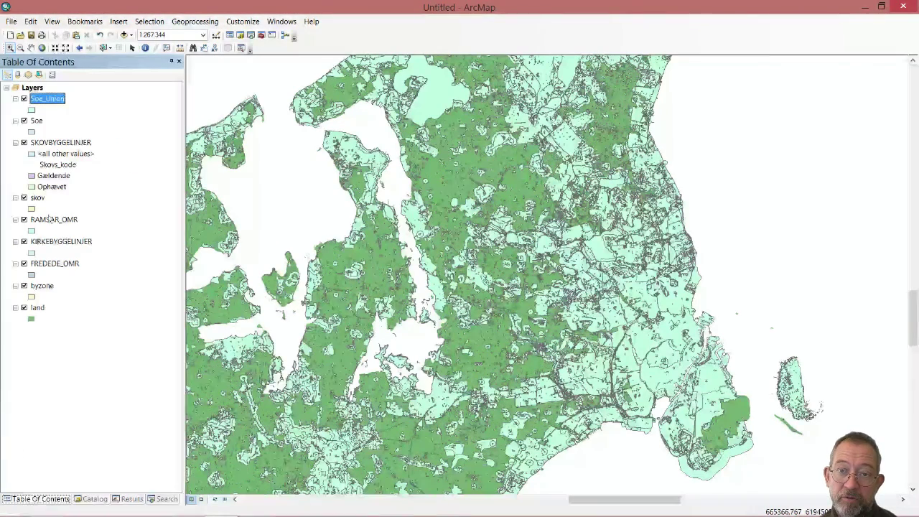
pyautogui.rightClick(54, 100)
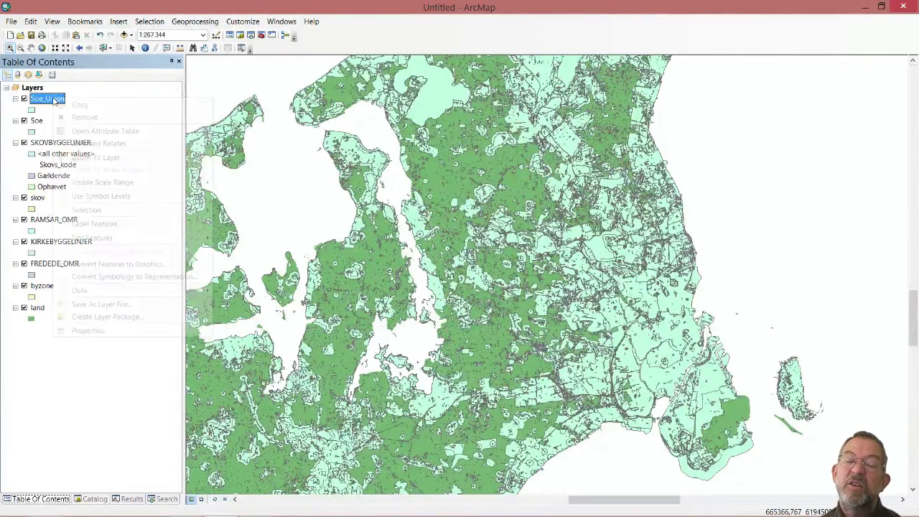
pyautogui.click(69, 128)
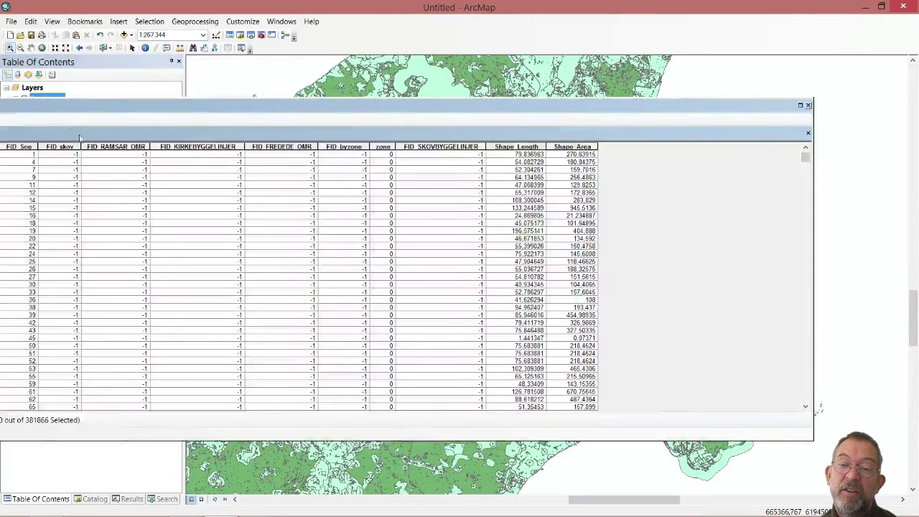
pyautogui.moveTo(162, 105); pyautogui.dragTo(253, 116)
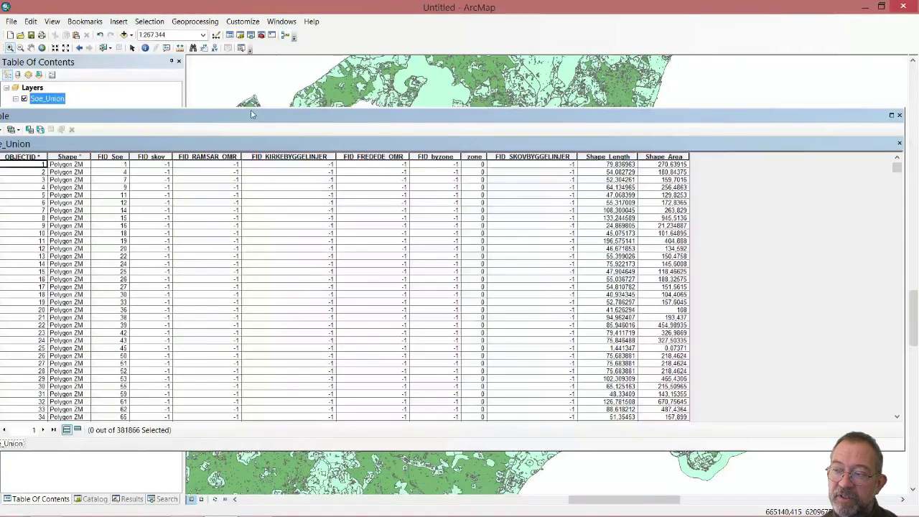
# Select the FID columns for each input layer plus the zone column in the table.
pyautogui.click(108, 156)
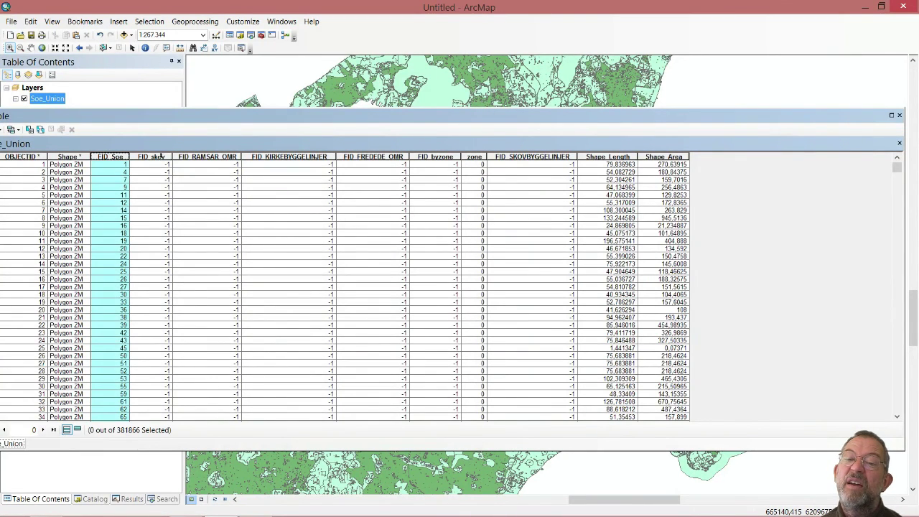
pyautogui.click(163, 155)
pyautogui.click(206, 156)
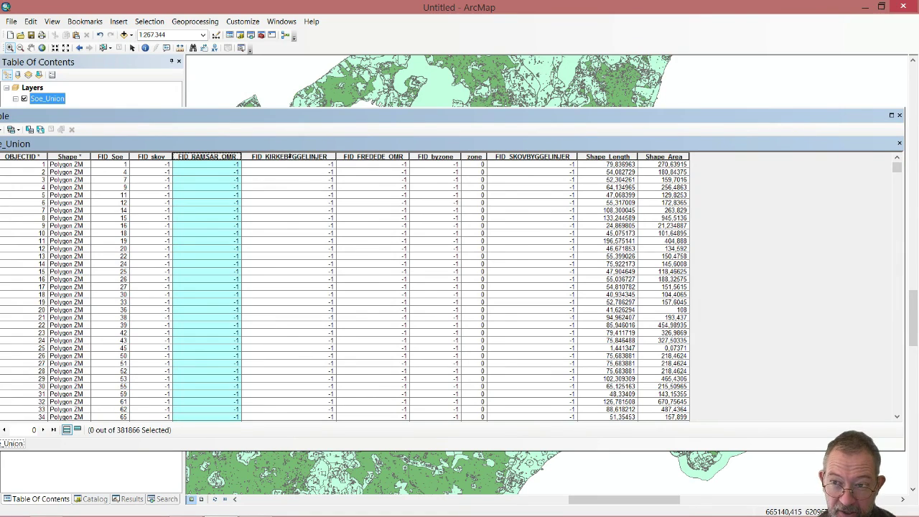
pyautogui.click(302, 157)
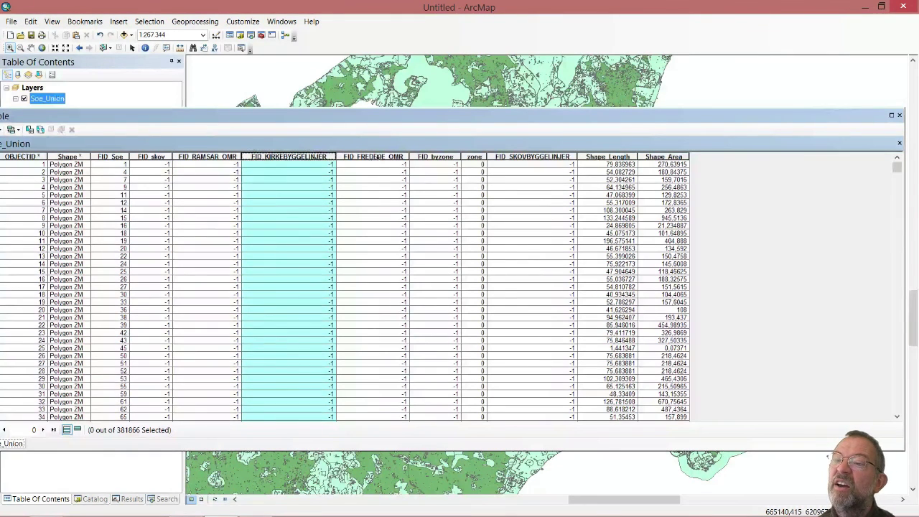
pyautogui.click(380, 157)
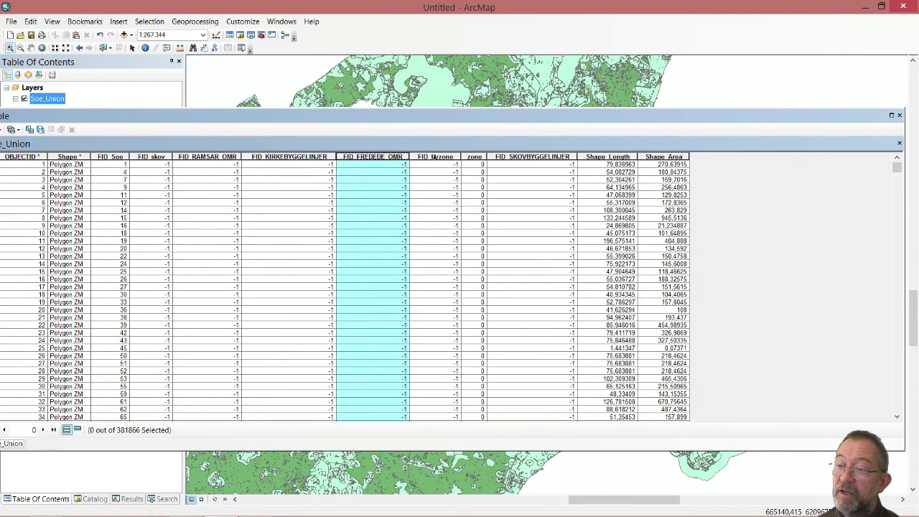
pyautogui.click(433, 157)
pyautogui.keyDown('ctrl'); pyautogui.click(469, 159); pyautogui.keyUp('ctrl')
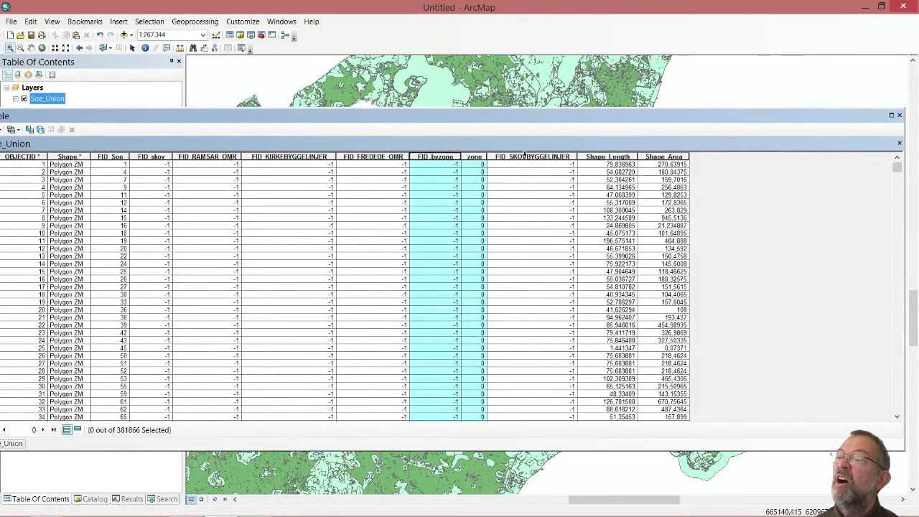
pyautogui.click(525, 156)
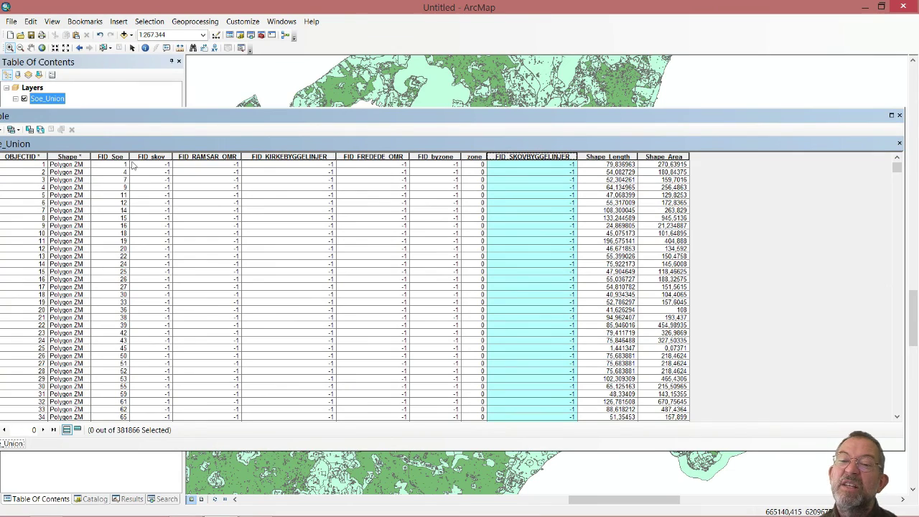
# Float the attribute table beside the layer list, select record 6, then clear the selection.
pyautogui.moveTo(112, 116); pyautogui.dragTo(235, 124)
pyautogui.click(128, 210)
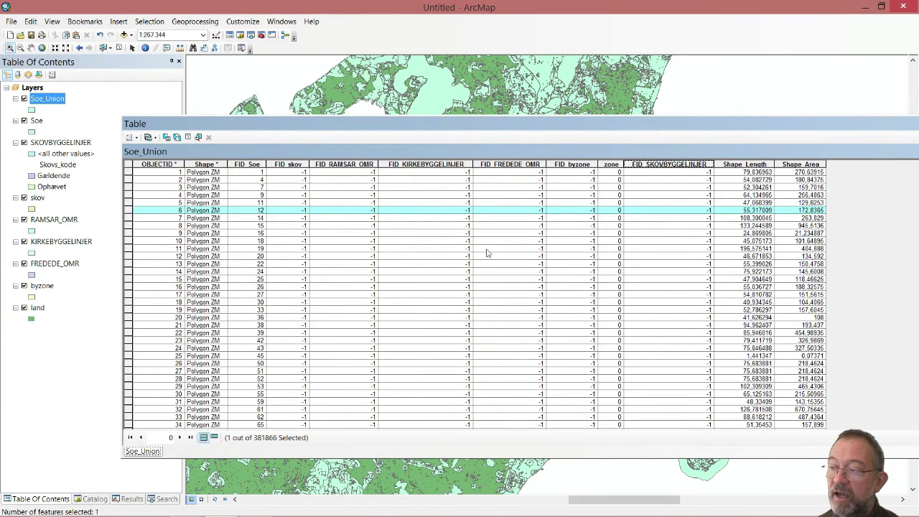
pyautogui.moveTo(747, 130); pyautogui.dragTo(614, 126)
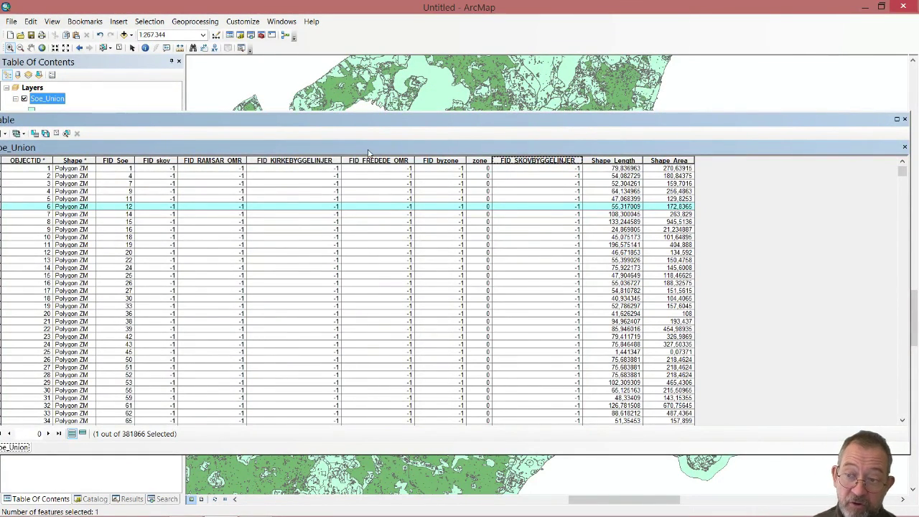
pyautogui.moveTo(203, 122); pyautogui.dragTo(257, 102)
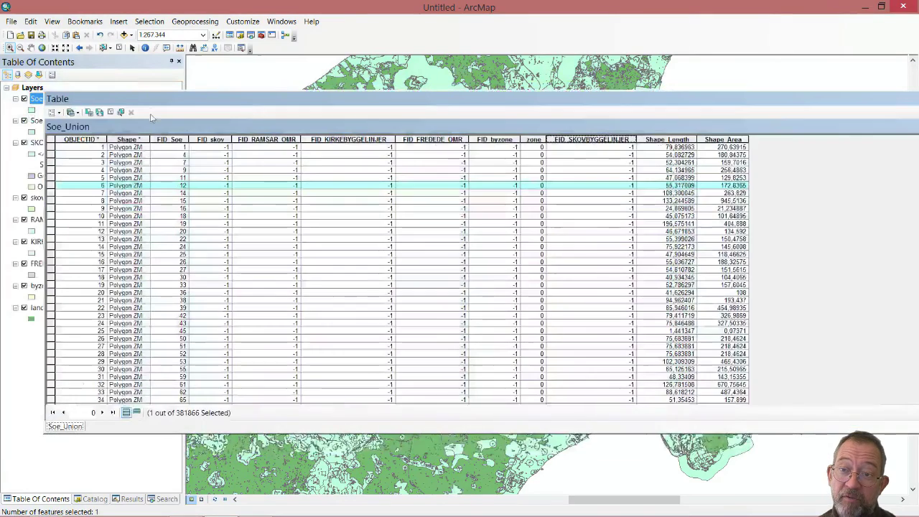
pyautogui.click(120, 48)
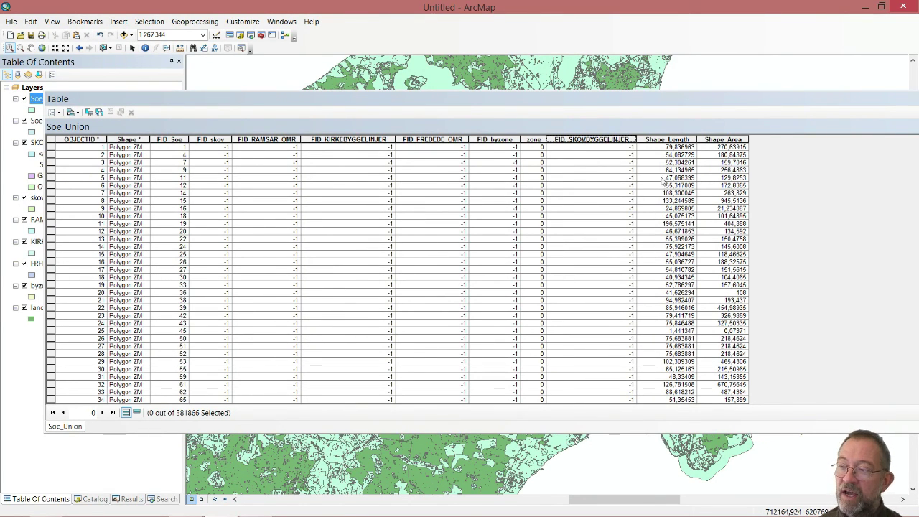
# Add a Text field named Rest_type with length 100 to the Soe_Union table.
pyautogui.click(667, 139)
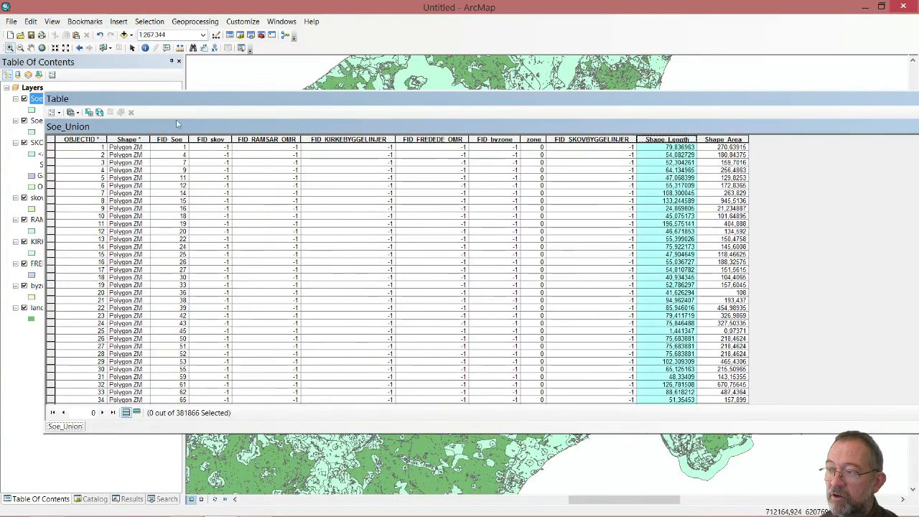
pyautogui.click(55, 112)
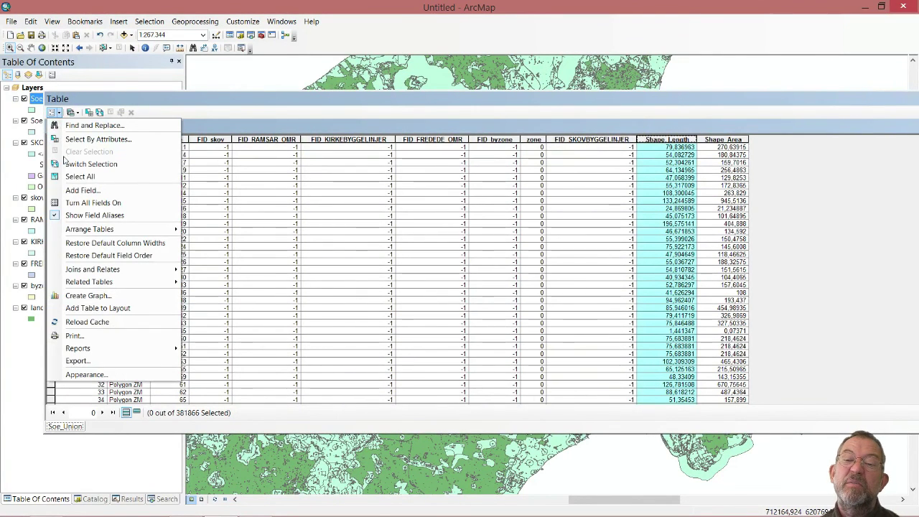
pyautogui.click(82, 190)
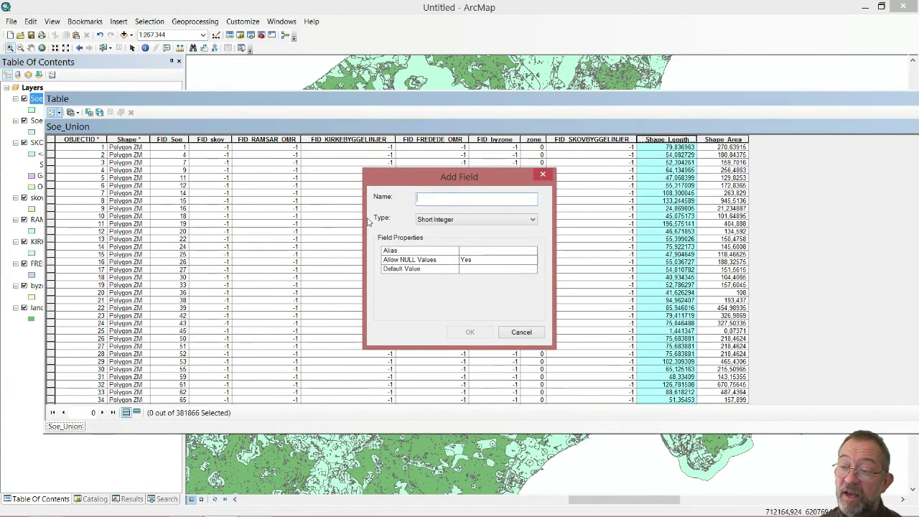
pyautogui.write('Ty')
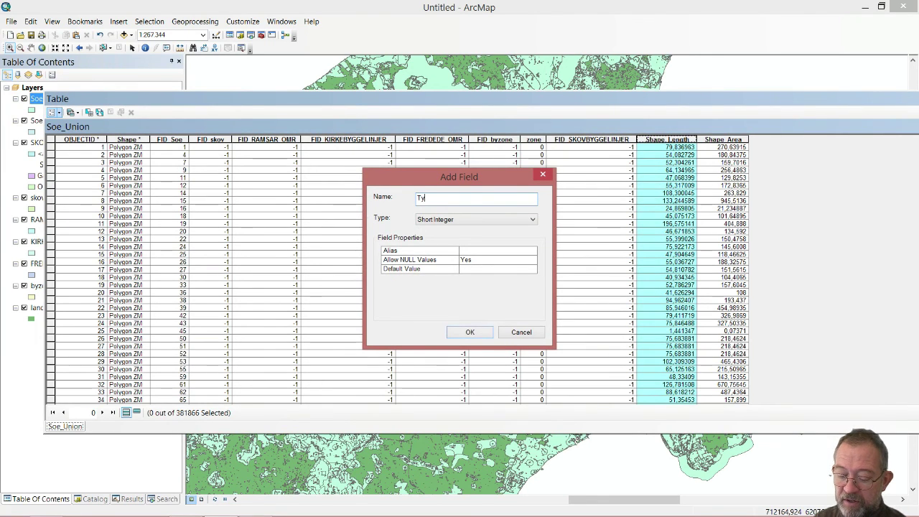
pyautogui.press('BackSpace')
pyautogui.press('BackSpace')
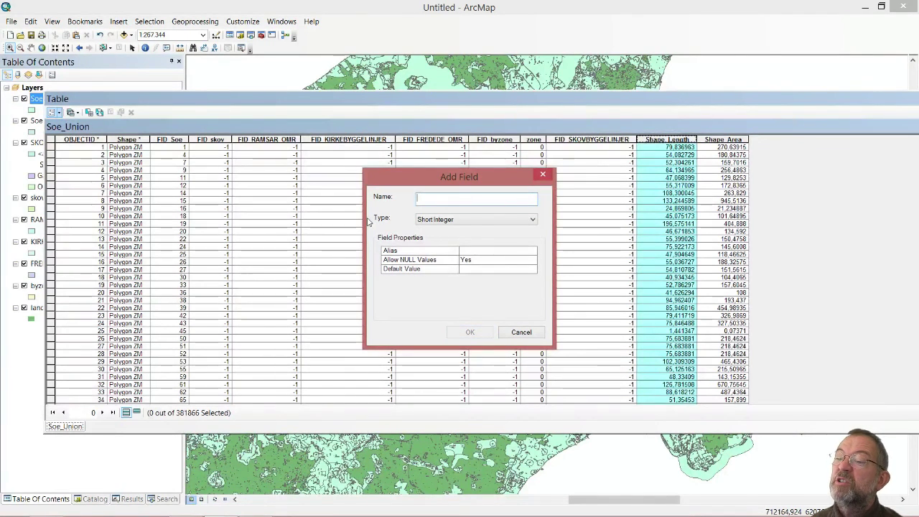
pyautogui.write('Rest')
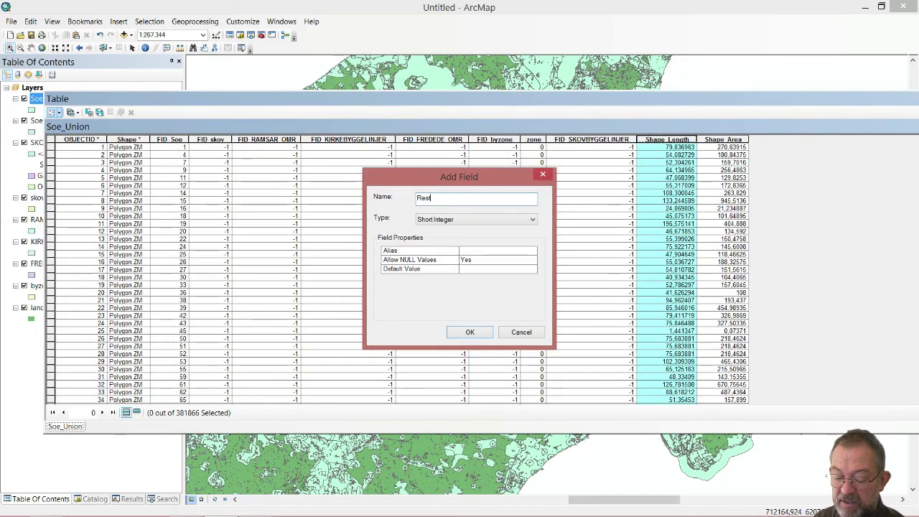
pyautogui.write('_type')
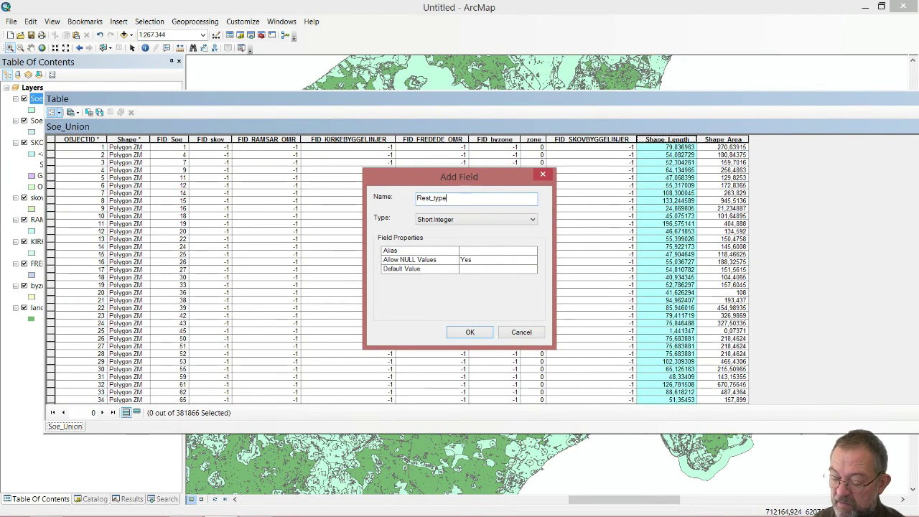
pyautogui.click(476, 218)
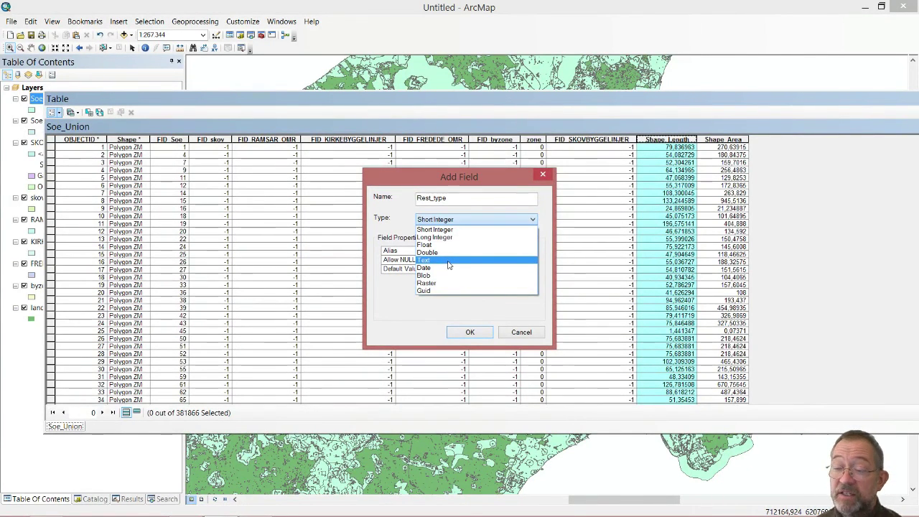
pyautogui.click(449, 263)
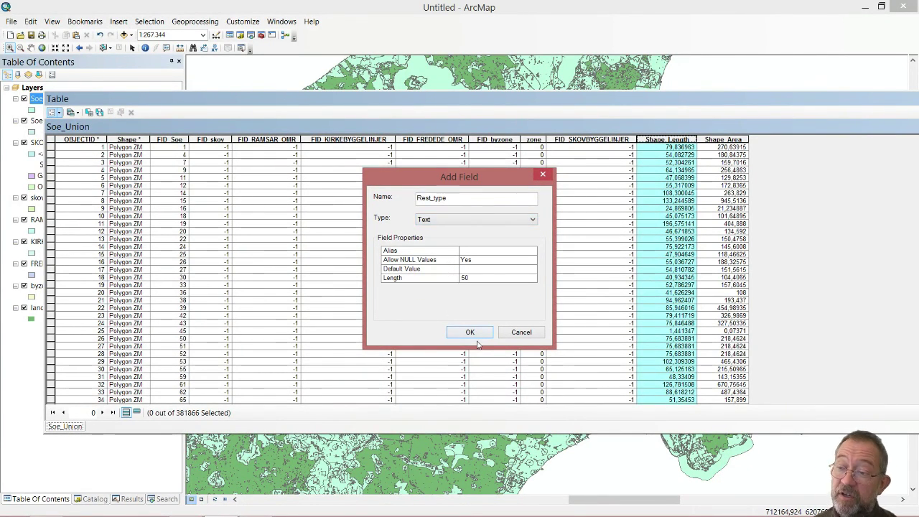
pyautogui.moveTo(474, 278); pyautogui.dragTo(424, 270)
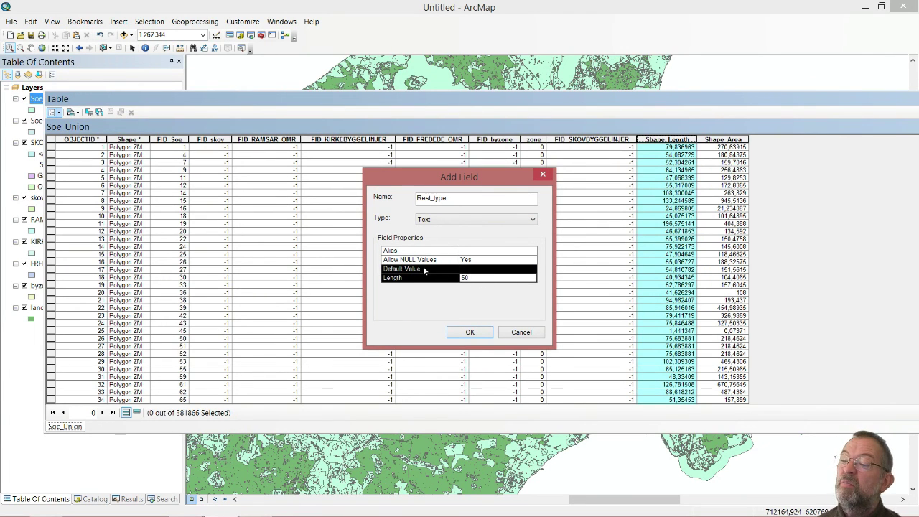
pyautogui.click(479, 278)
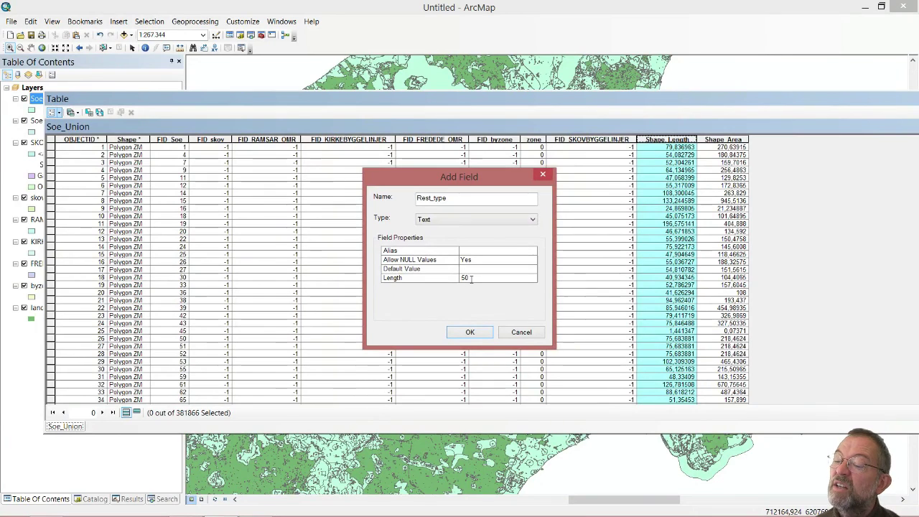
pyautogui.doubleClick(467, 277)
pyautogui.write('100')
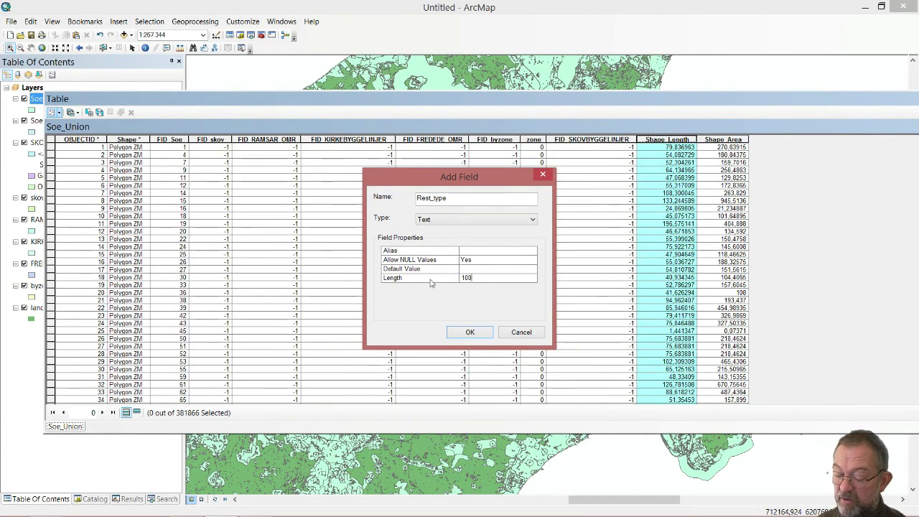
pyautogui.click(470, 331)
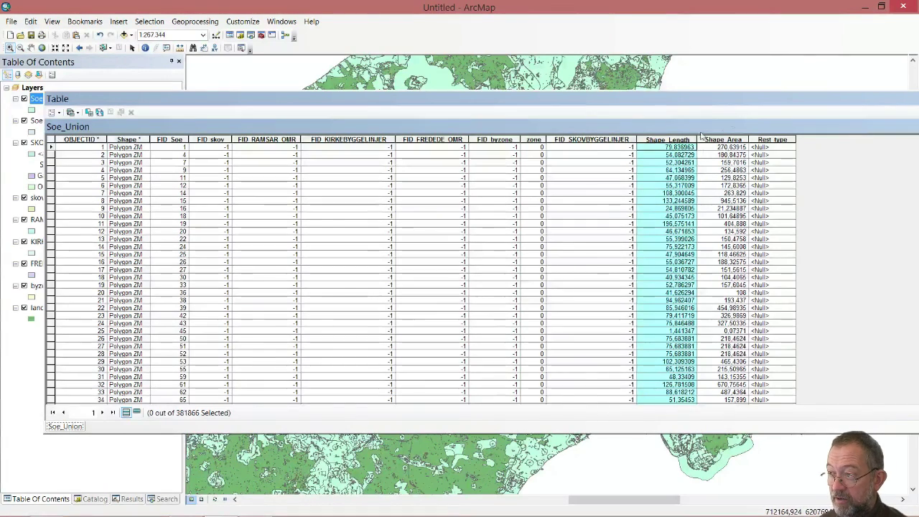
pyautogui.moveTo(754, 98); pyautogui.dragTo(725, 130)
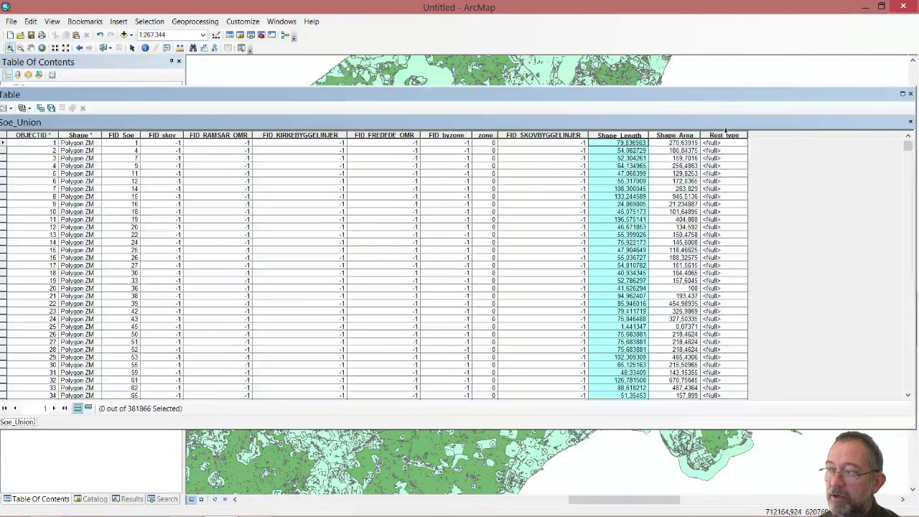
pyautogui.moveTo(864, 96); pyautogui.dragTo(761, 134)
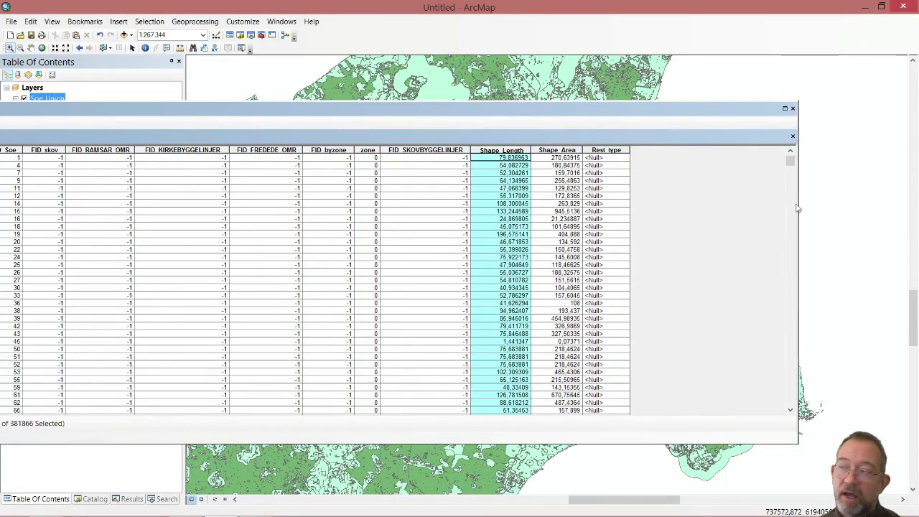
pyautogui.moveTo(797, 202); pyautogui.dragTo(647, 191)
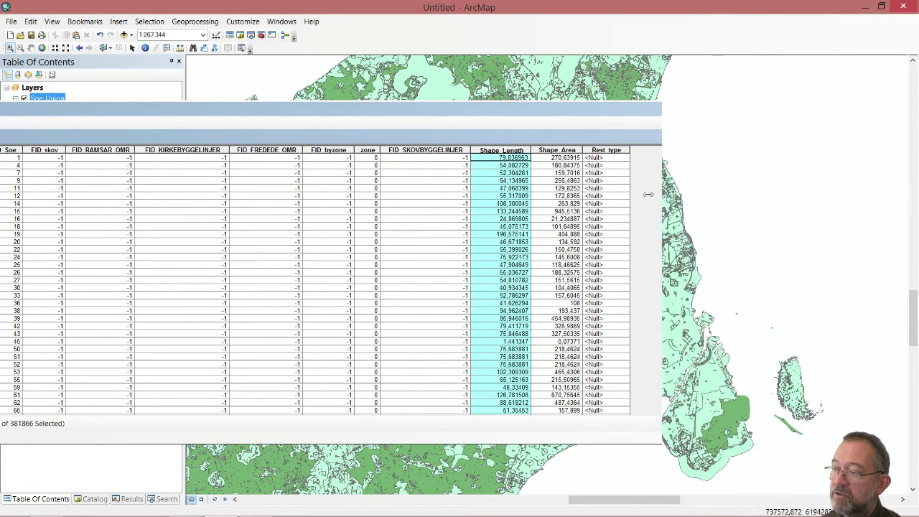
pyautogui.moveTo(596, 108); pyautogui.dragTo(772, 110)
pyautogui.click(780, 151)
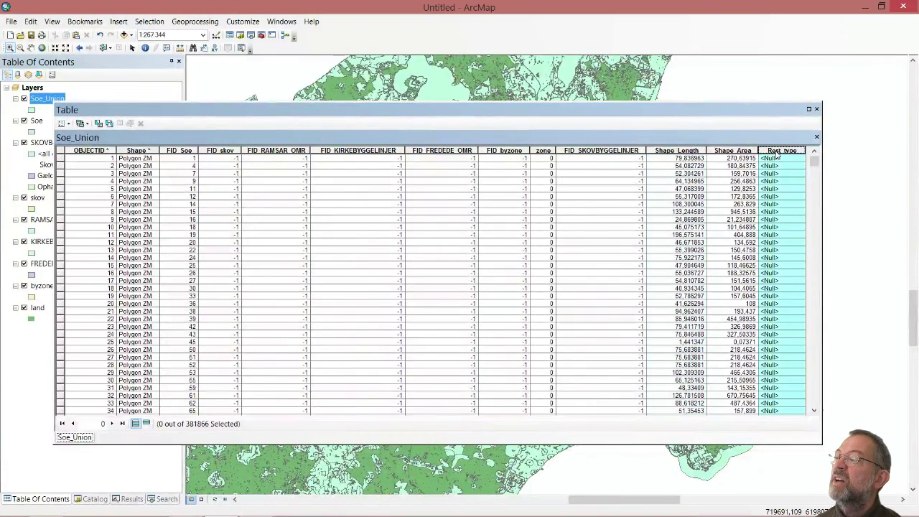
# Calculate Rest_type as "" for all 381866 records so values are blank, not Null.
pyautogui.rightClick(777, 152)
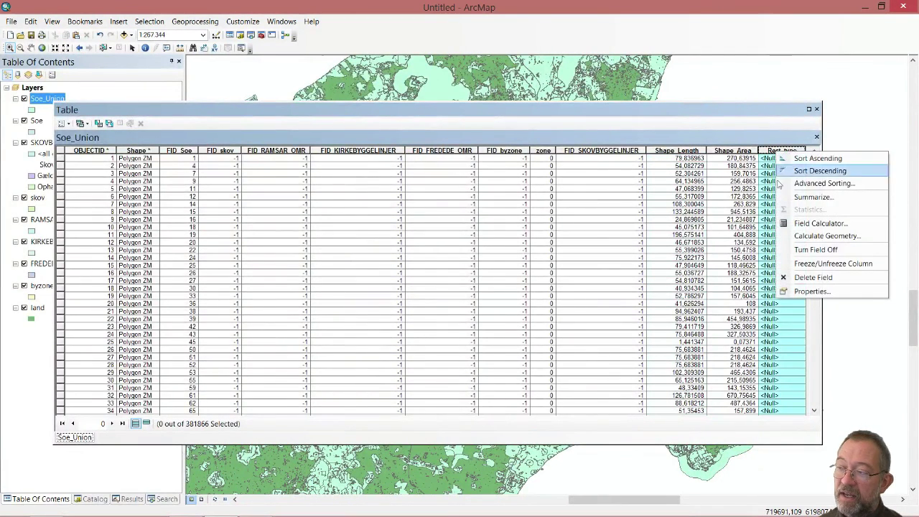
pyautogui.click(793, 226)
pyautogui.click(438, 290)
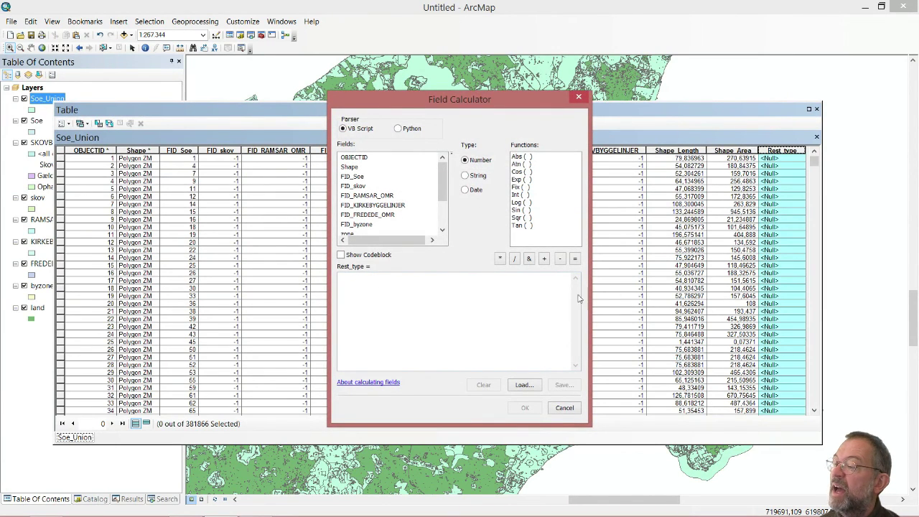
pyautogui.click(473, 304)
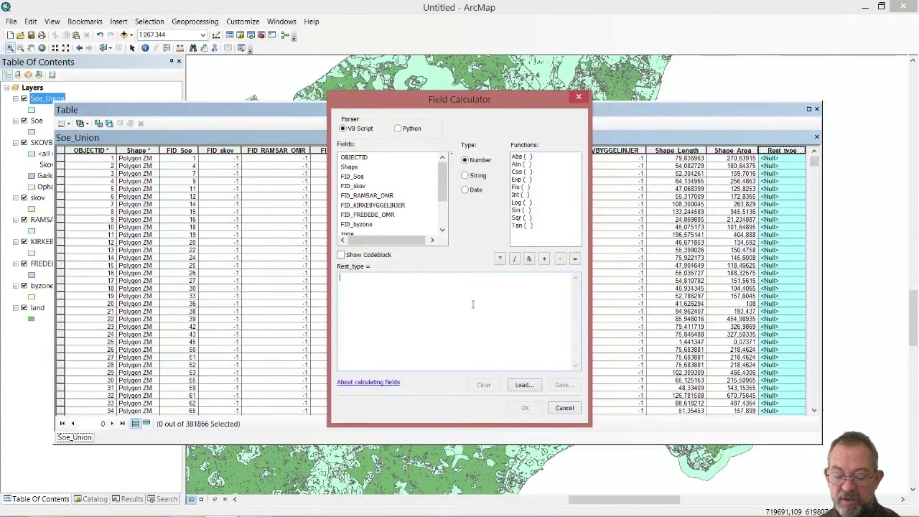
pyautogui.write('""')
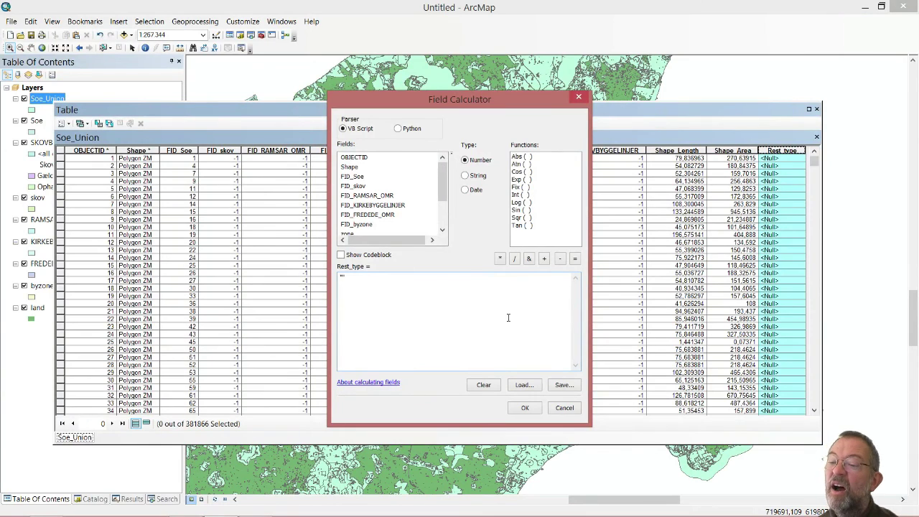
pyautogui.click(525, 408)
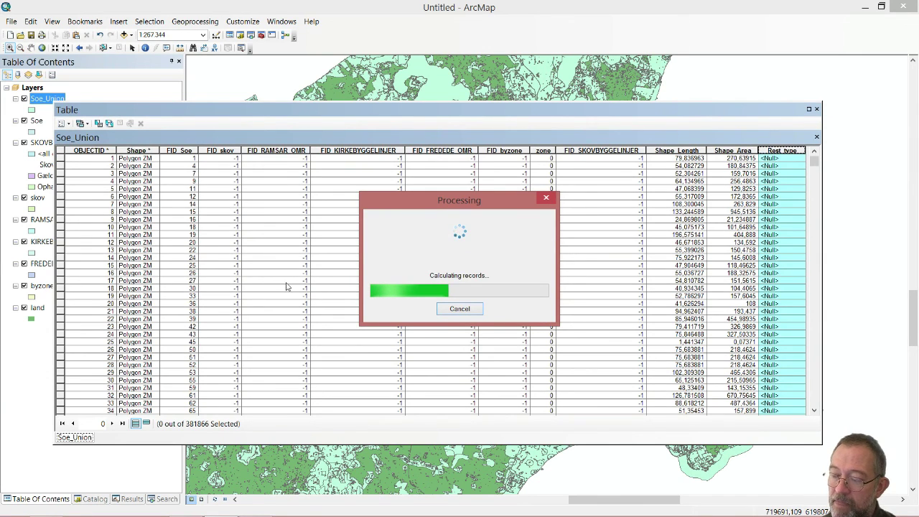
pyautogui.click(153, 24)
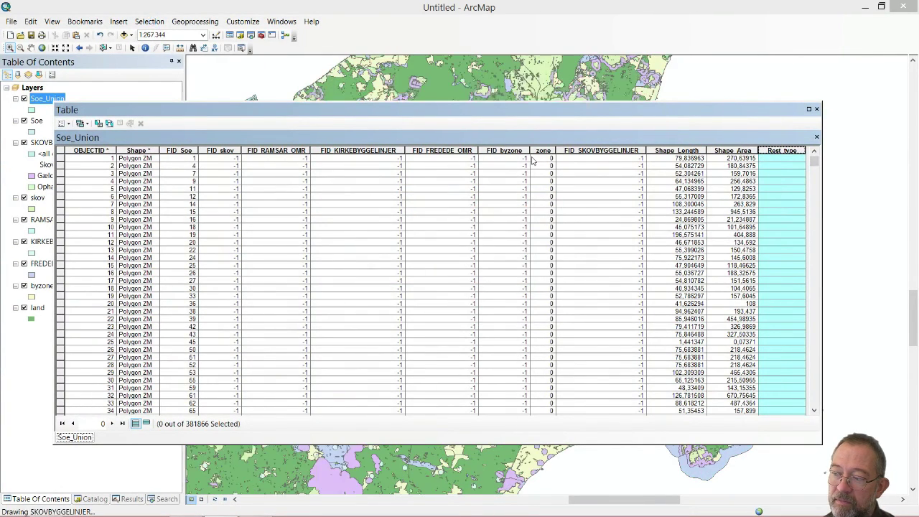
pyautogui.click(786, 190)
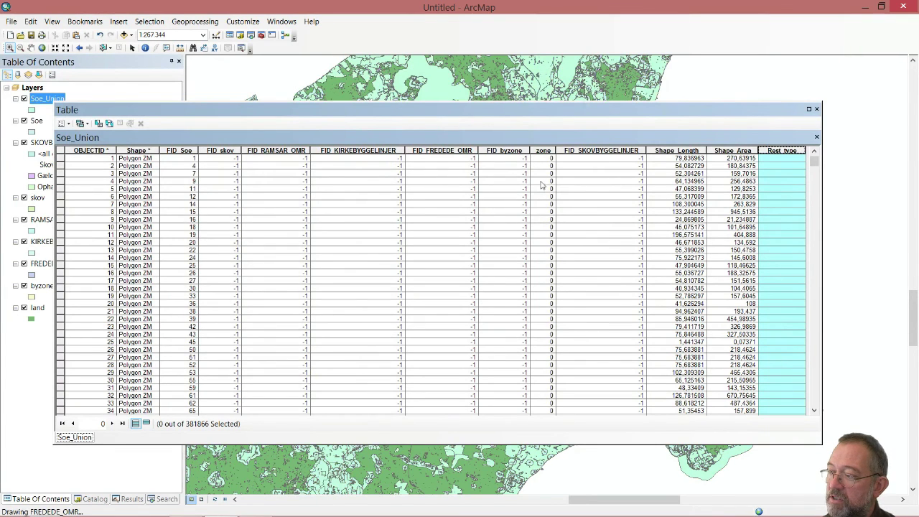
# Select Soe_Union records with FID_Soe >= 0 via Select By Attributes (181021 of 381866).
pyautogui.click(150, 24)
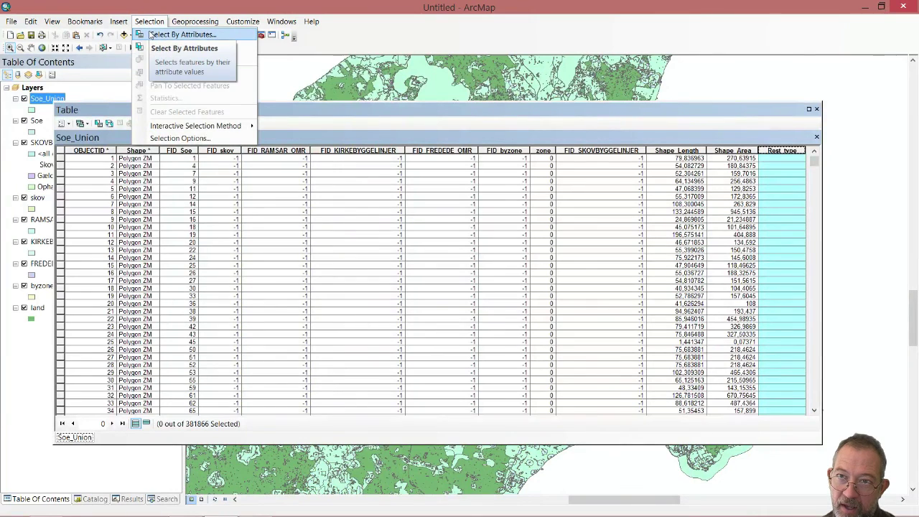
pyautogui.click(142, 36)
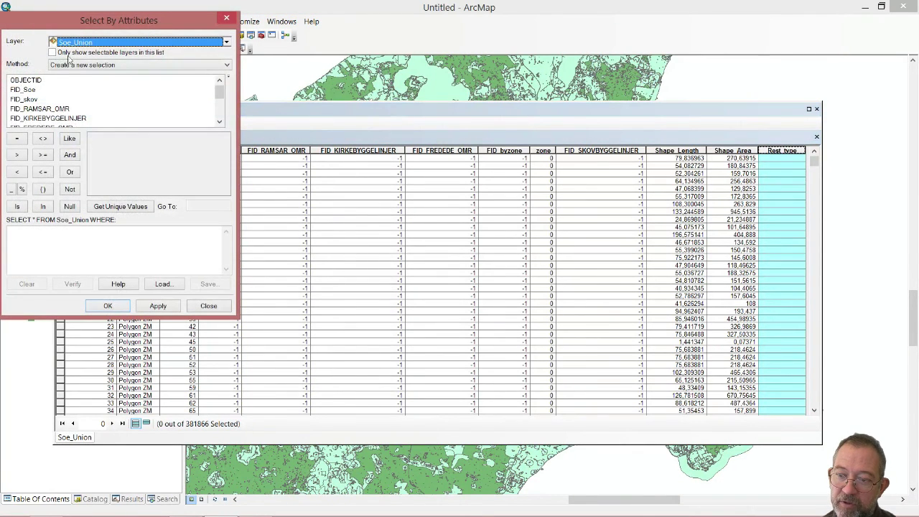
pyautogui.moveTo(117, 30); pyautogui.dragTo(280, 57)
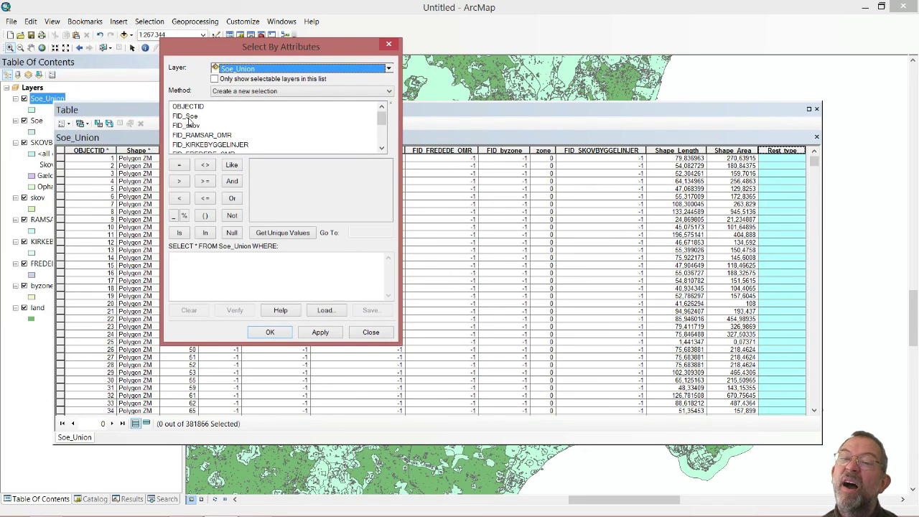
pyautogui.doubleClick(190, 118)
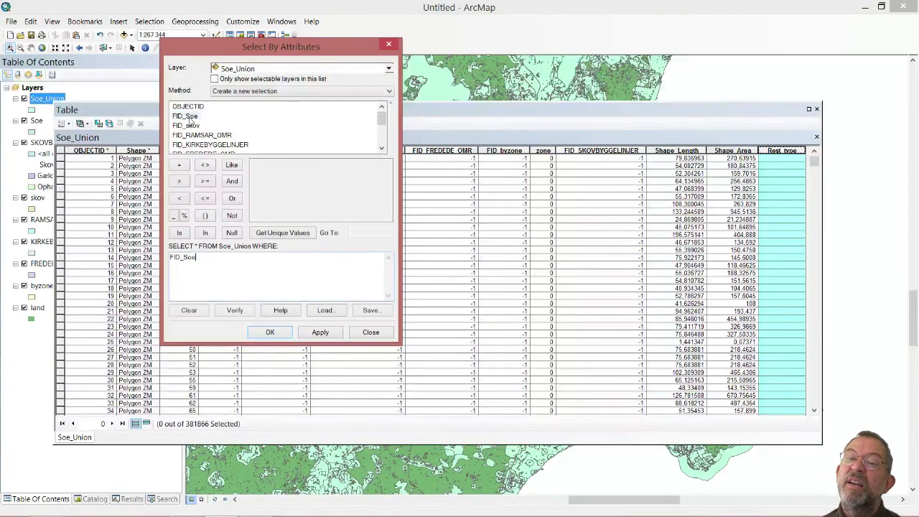
pyautogui.click(181, 184)
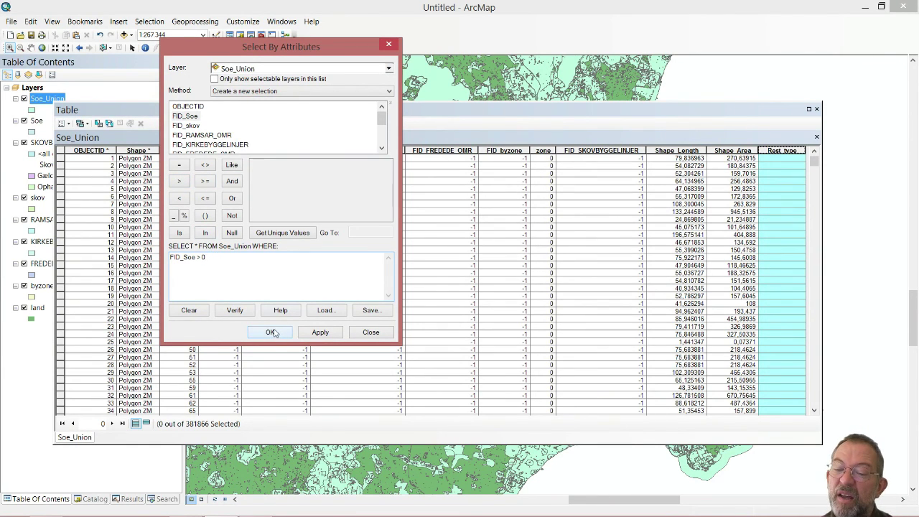
pyautogui.click(321, 333)
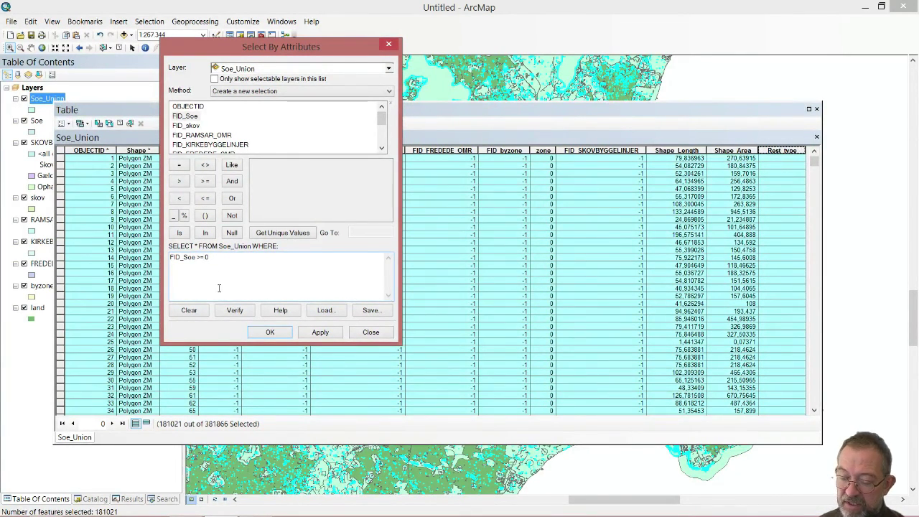
pyautogui.click(323, 333)
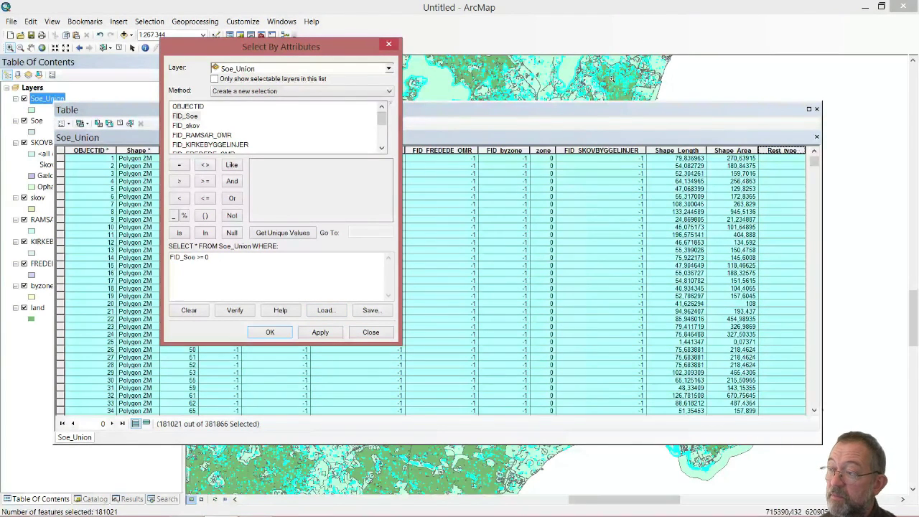
pyautogui.click(622, 114)
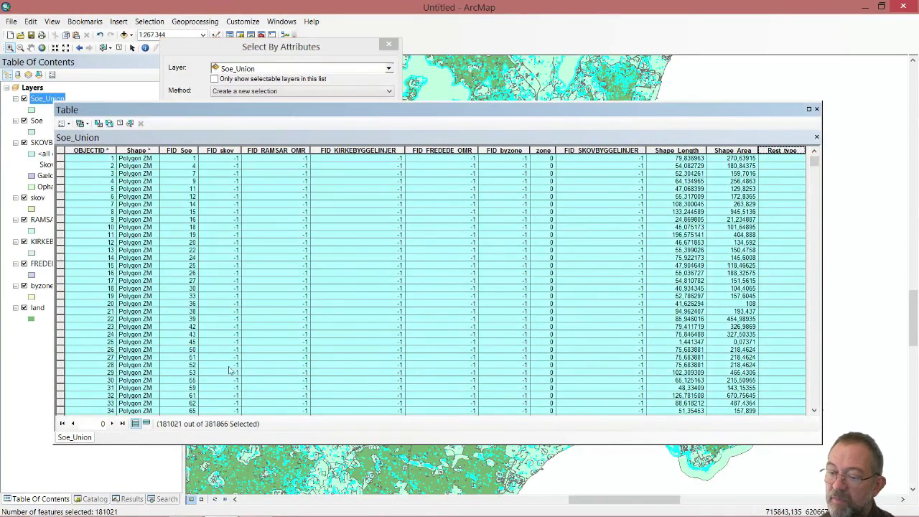
# Calculate Rest_type as [Rest_type] & "Lake_" for the selected lake records.
pyautogui.rightClick(788, 153)
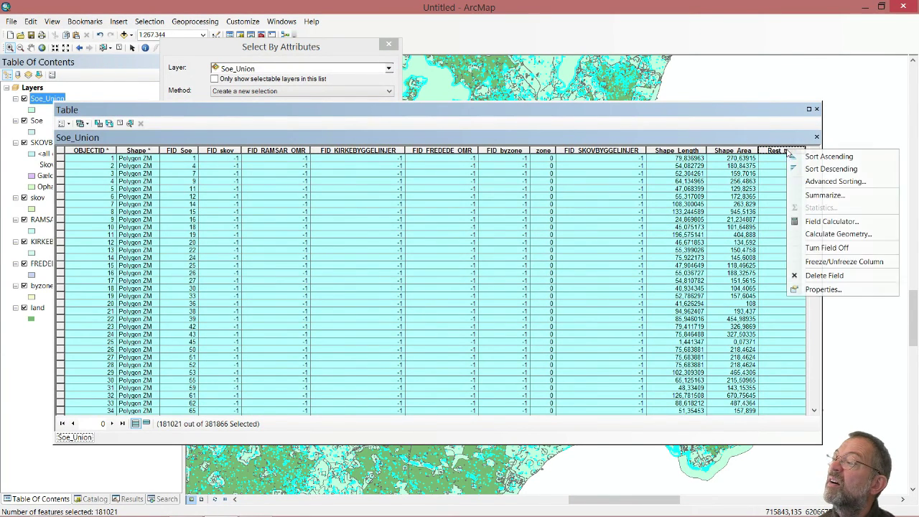
pyautogui.click(812, 221)
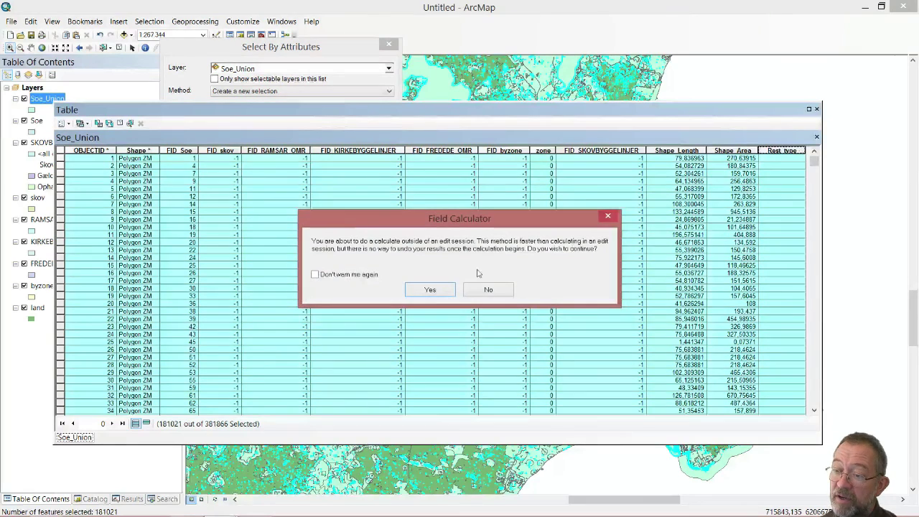
pyautogui.click(431, 289)
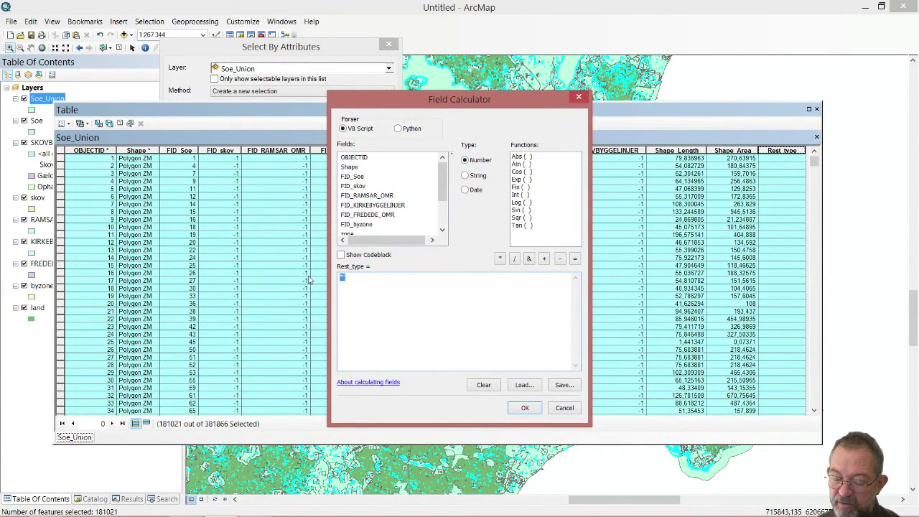
pyautogui.press('Delete')
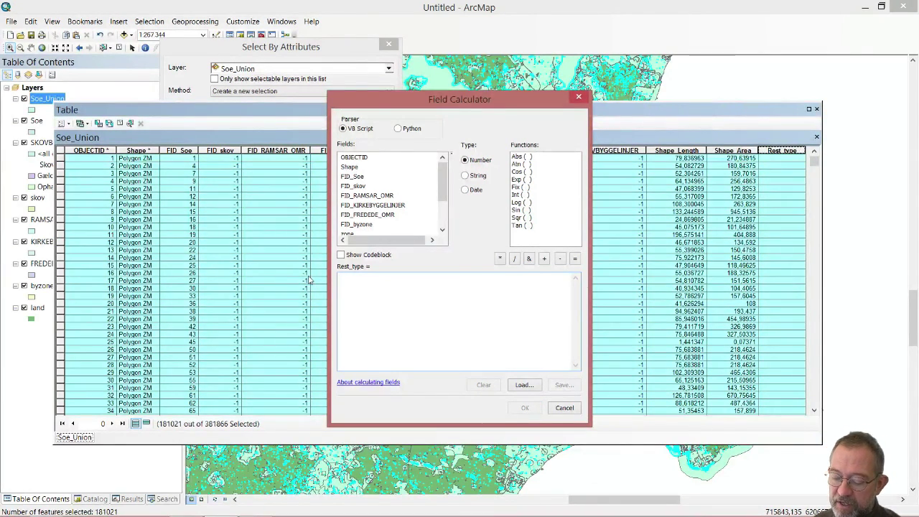
pyautogui.moveTo(442, 191); pyautogui.dragTo(439, 239)
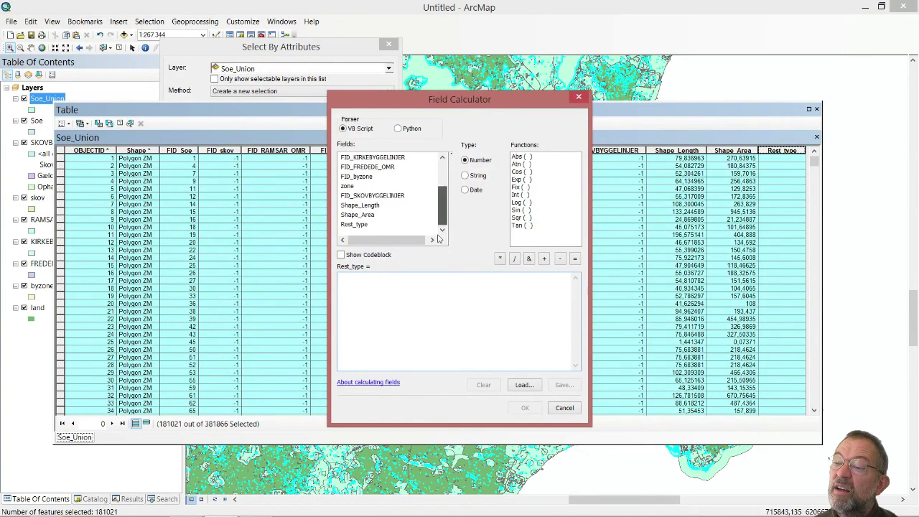
pyautogui.doubleClick(354, 225)
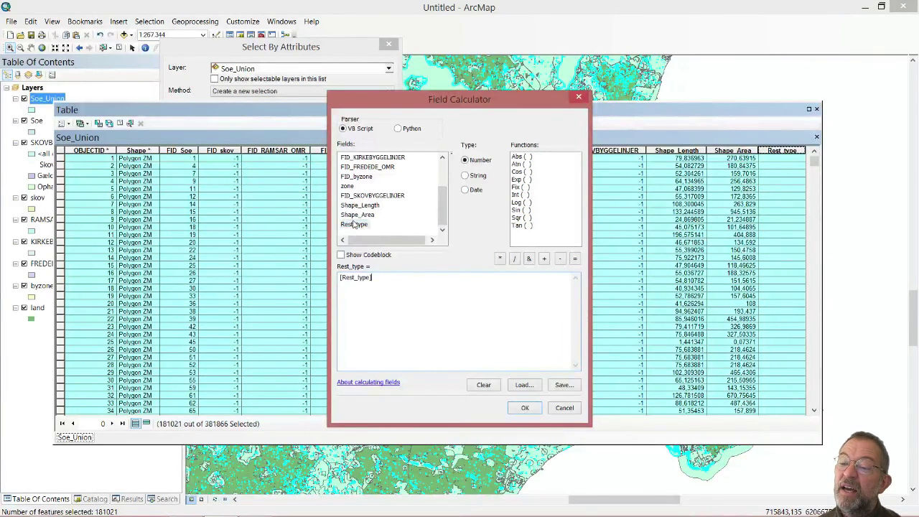
pyautogui.click(374, 278)
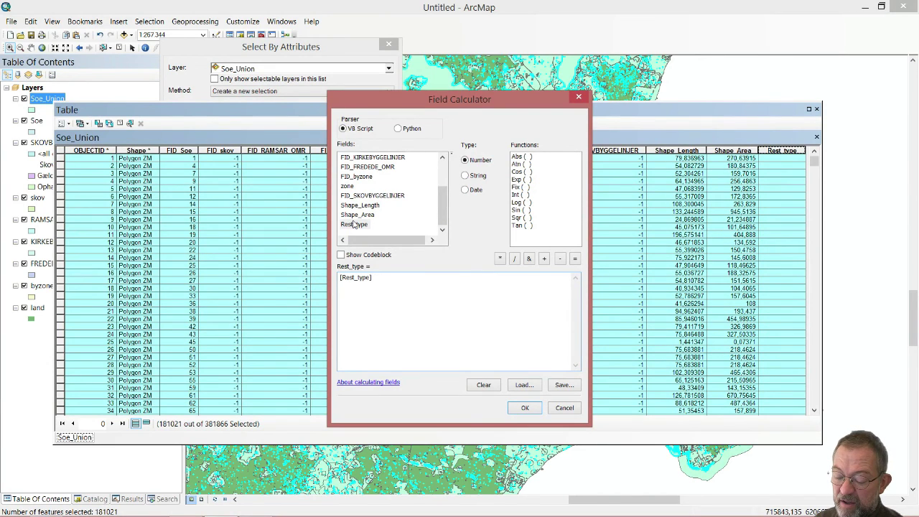
pyautogui.write('&')
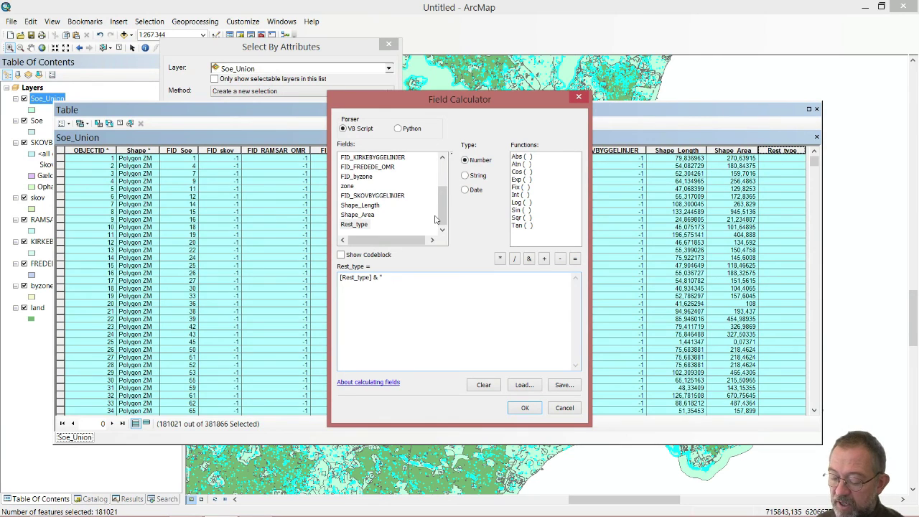
pyautogui.write('La')
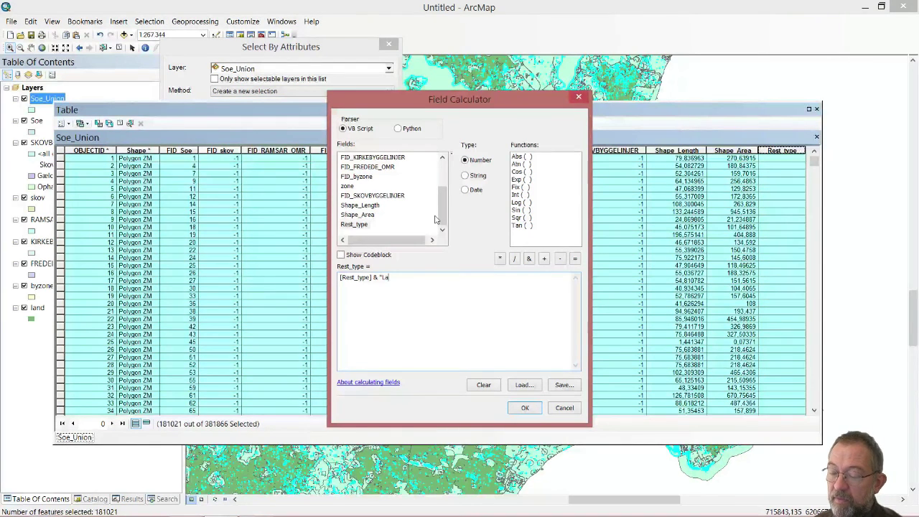
pyautogui.write('ke_')
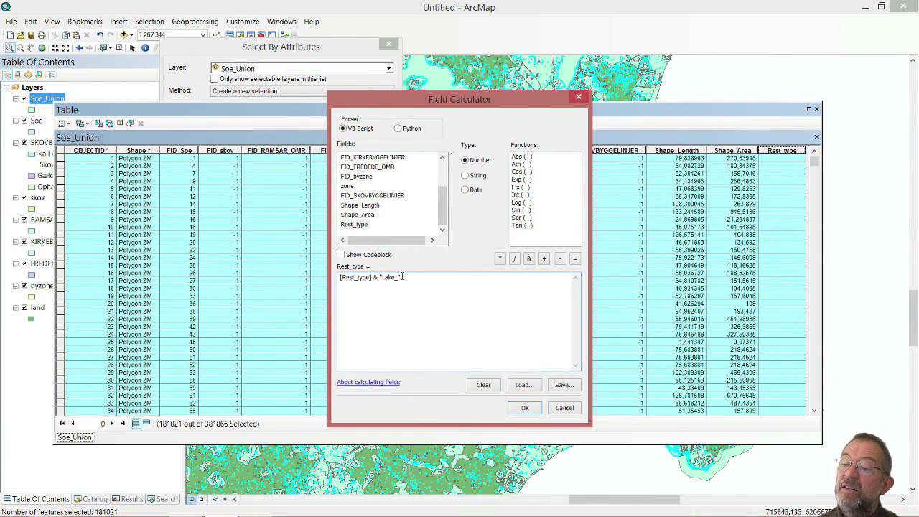
pyautogui.click(534, 411)
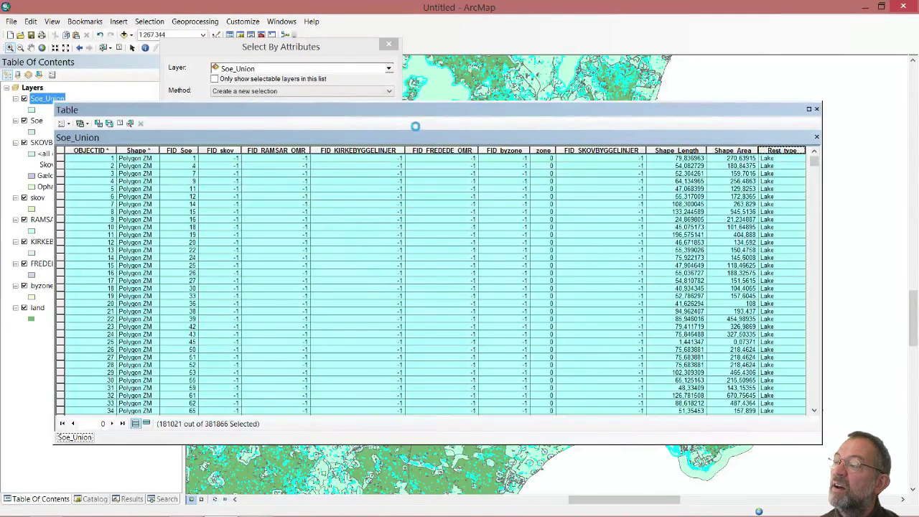
# Change the selection query to FID_skov >= 0 and apply it (180,247 records).
pyautogui.click(280, 46)
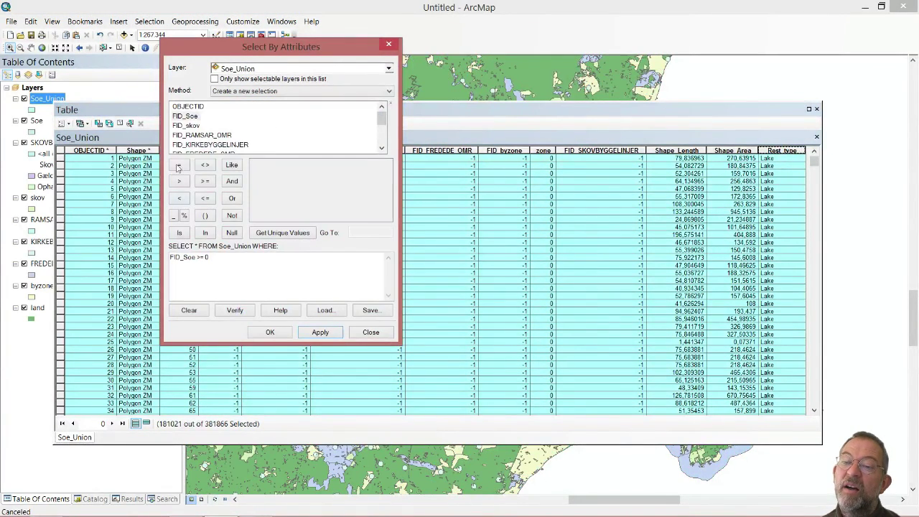
pyautogui.doubleClick(194, 258)
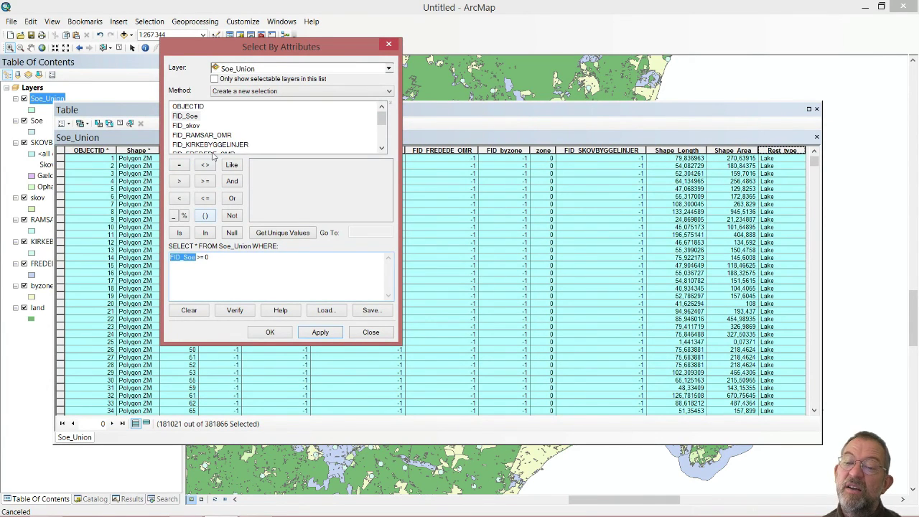
pyautogui.doubleClick(199, 127)
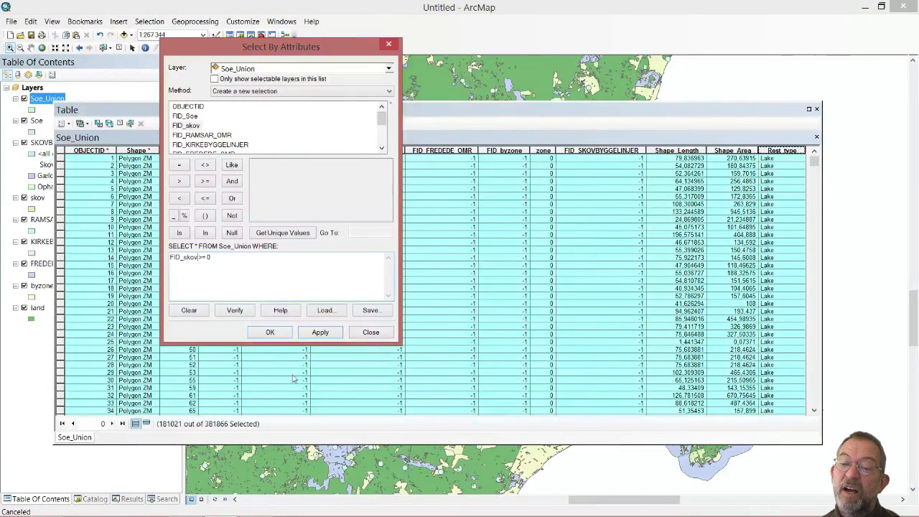
pyautogui.click(319, 332)
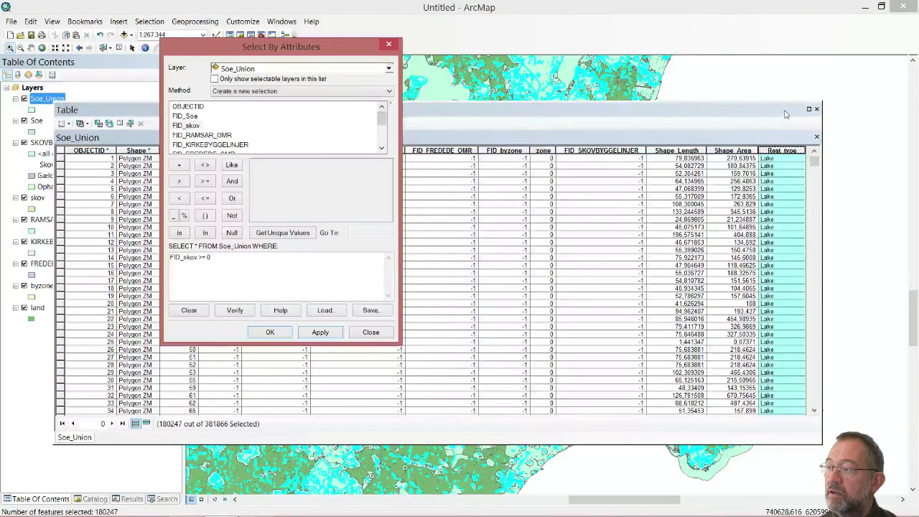
# Calculate Rest_type as [Rest_type] & "Wood_" for the selected forest records.
pyautogui.click(789, 153)
pyautogui.rightClick(788, 154)
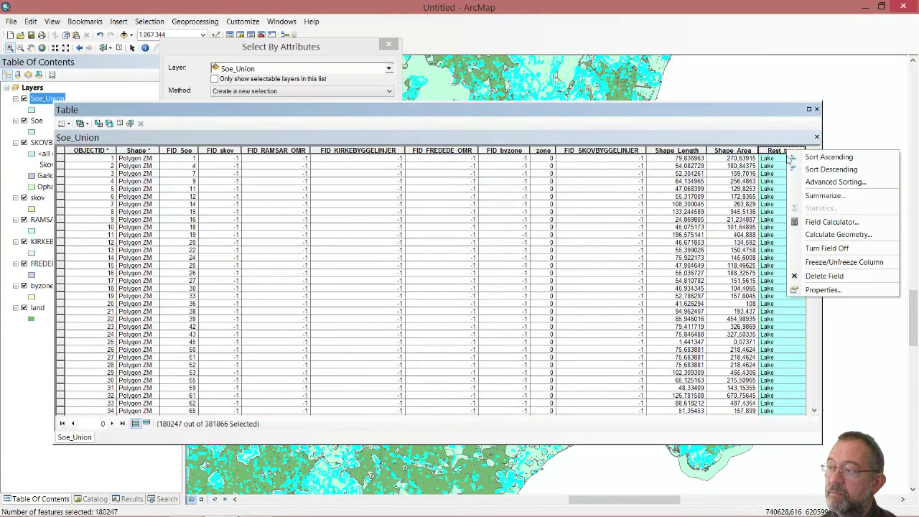
pyautogui.click(817, 221)
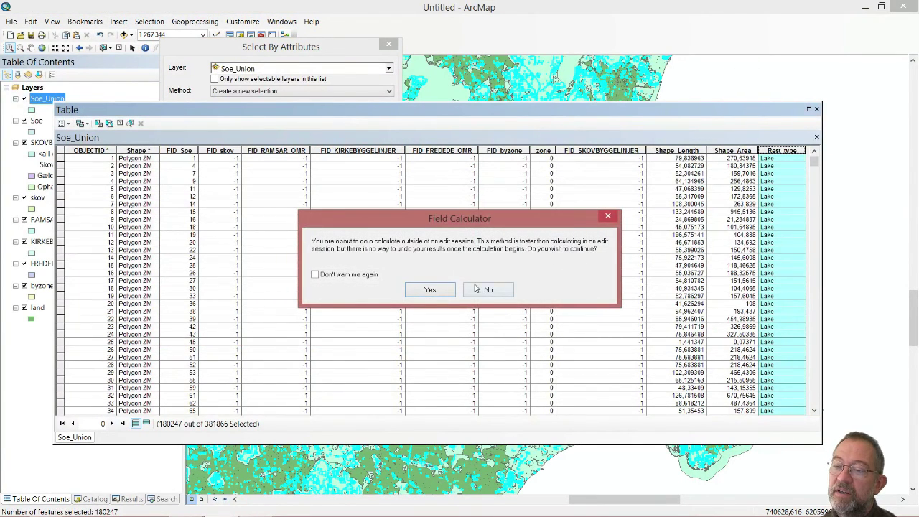
pyautogui.click(433, 295)
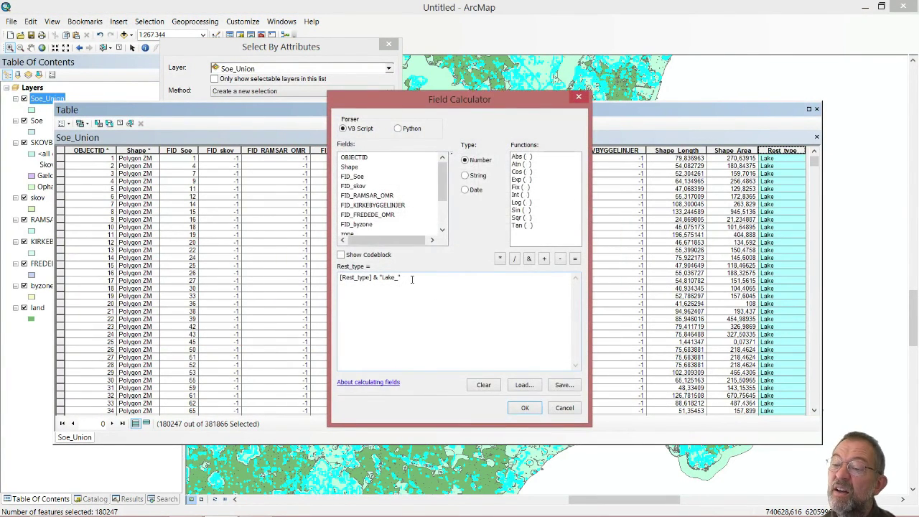
pyautogui.moveTo(382, 277); pyautogui.dragTo(430, 277)
pyautogui.press('Delete')
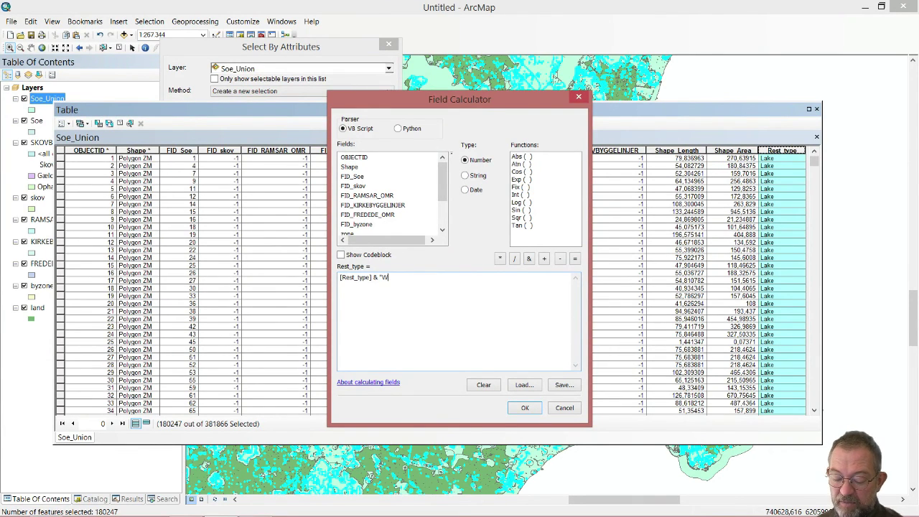
pyautogui.write('Wood')
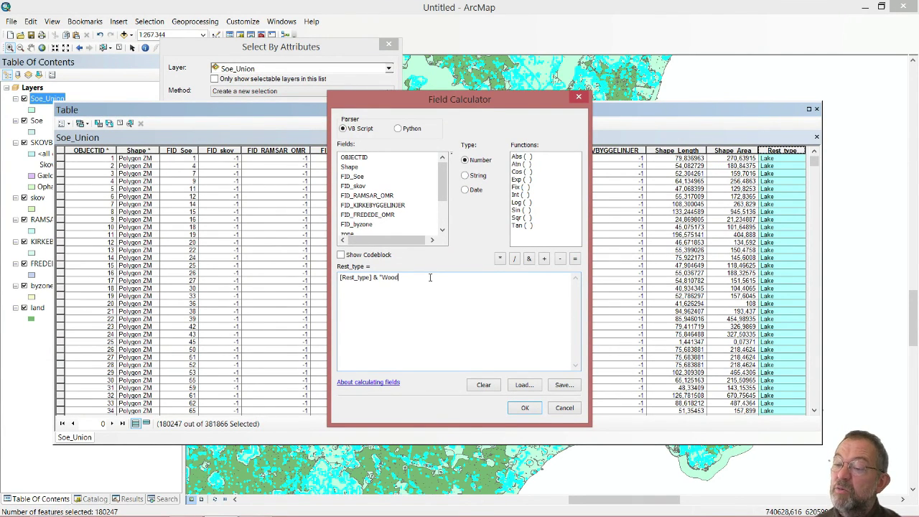
pyautogui.write('_')
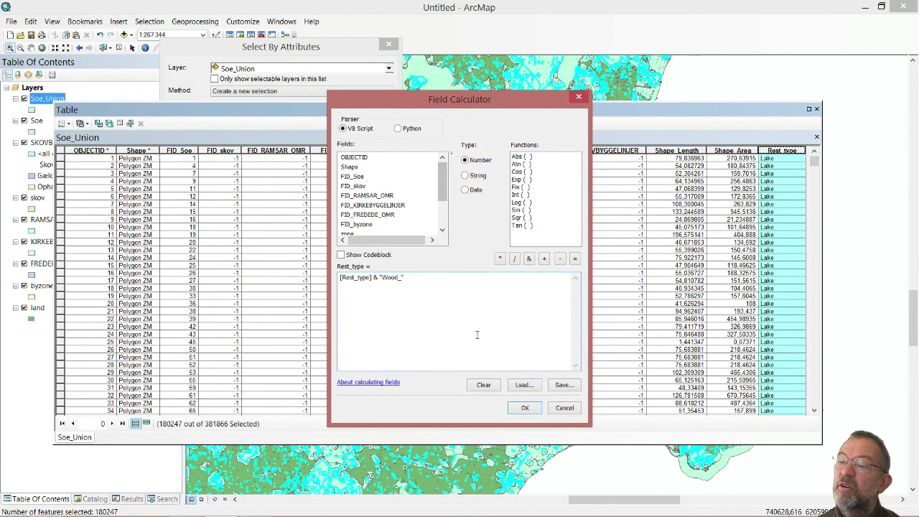
pyautogui.click(525, 408)
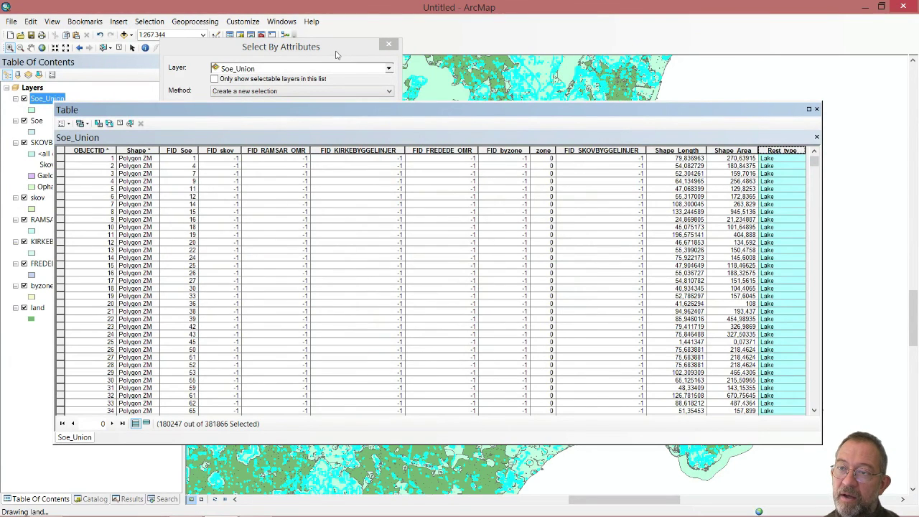
# Change the selection query to FID_RAMSAR_OMR >= 0 and apply it (12990 records).
pyautogui.click(337, 51)
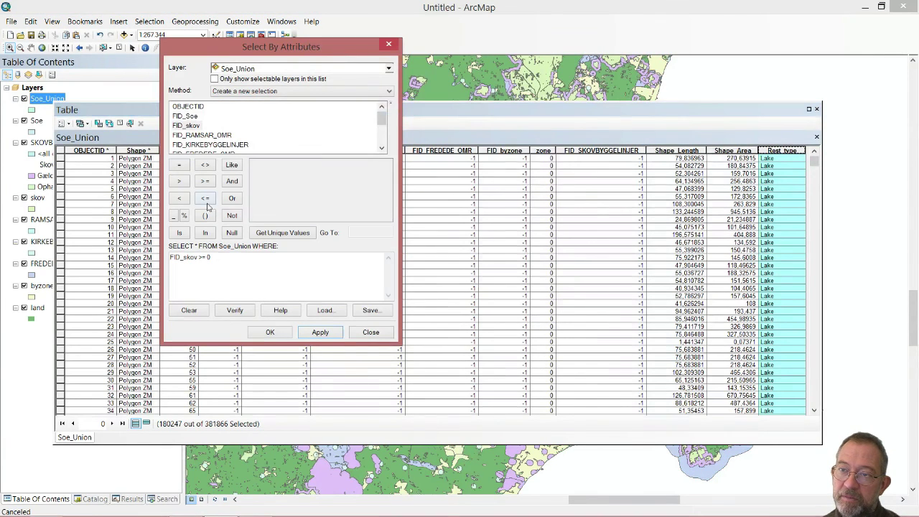
pyautogui.doubleClick(184, 257)
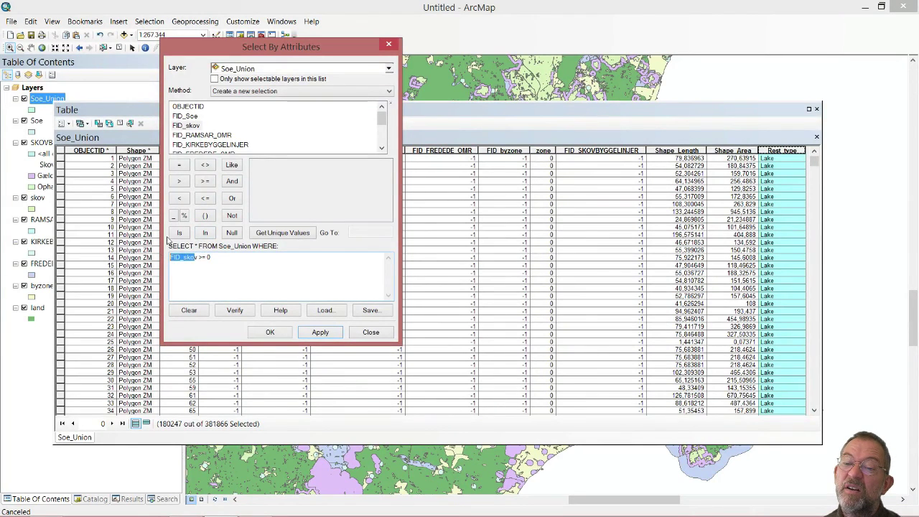
pyautogui.doubleClick(202, 135)
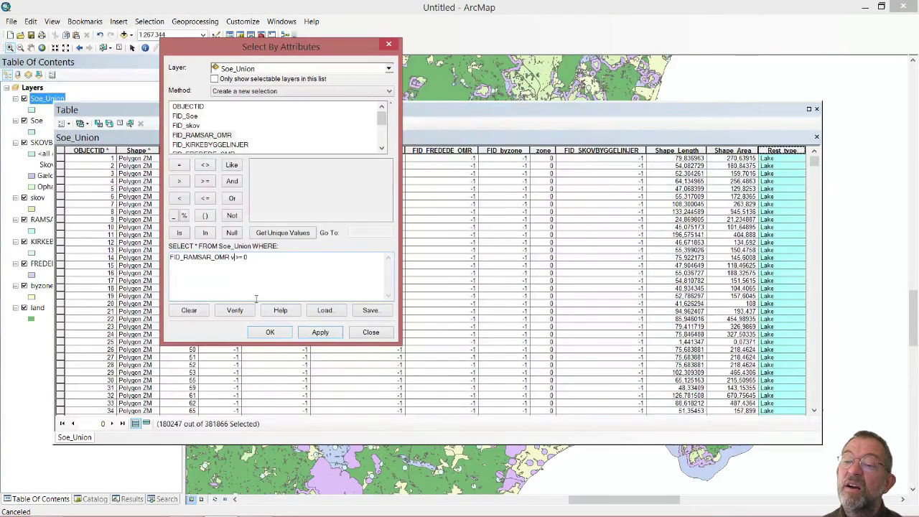
pyautogui.press('BackSpace')
pyautogui.click(321, 332)
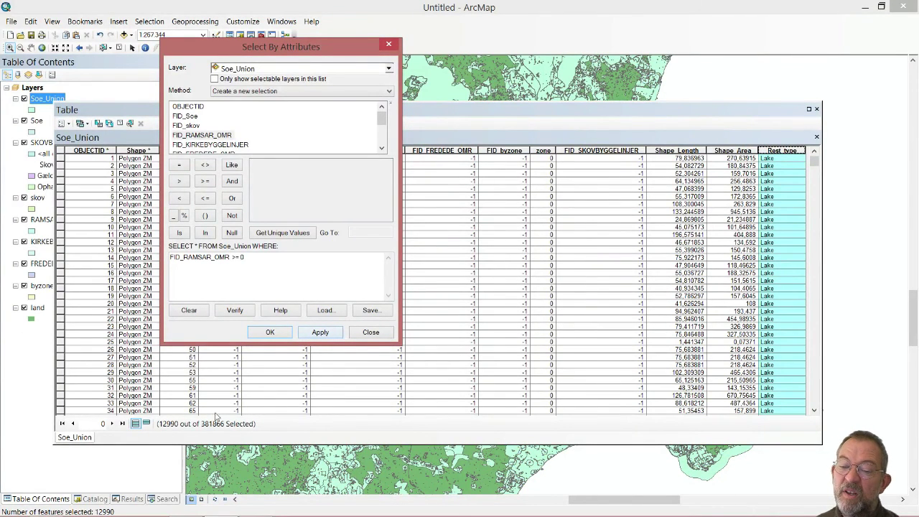
# Calculate Rest_type as [Rest_type] & "RAMSAR_" for the 12990 selected records.
pyautogui.rightClick(784, 152)
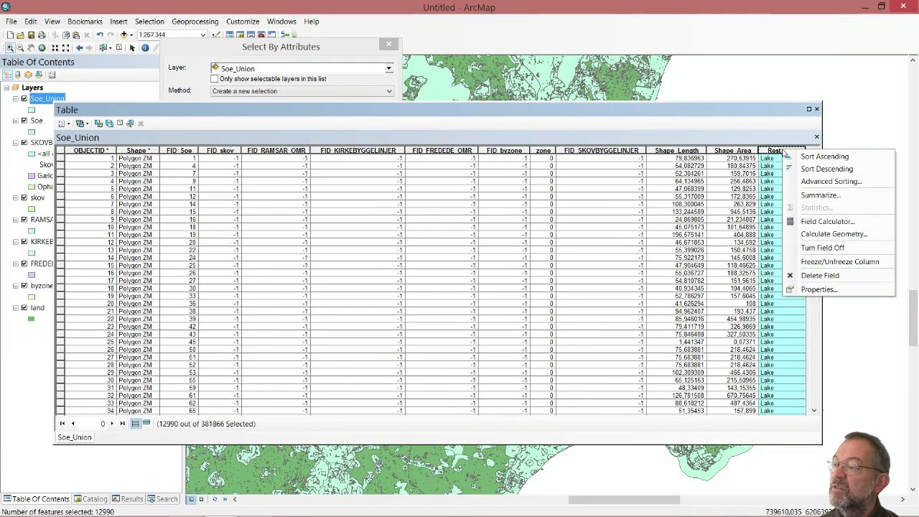
pyautogui.click(805, 223)
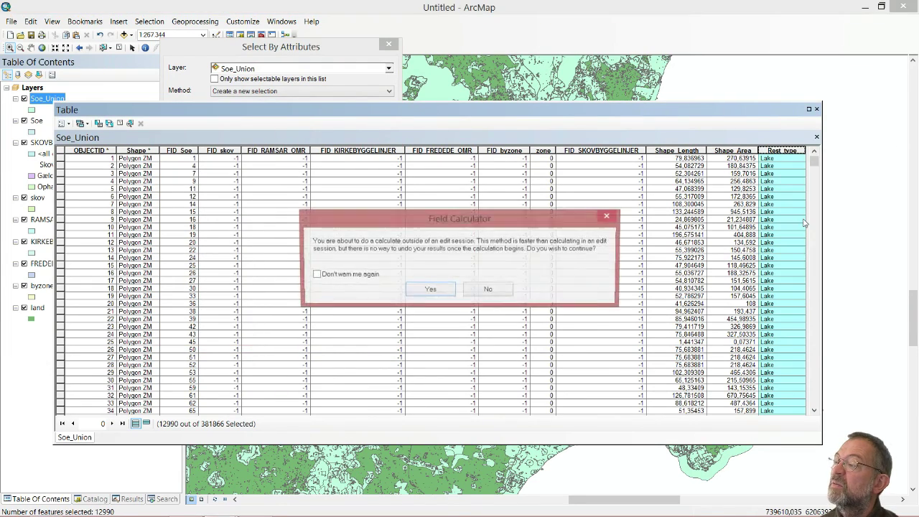
pyautogui.click(431, 289)
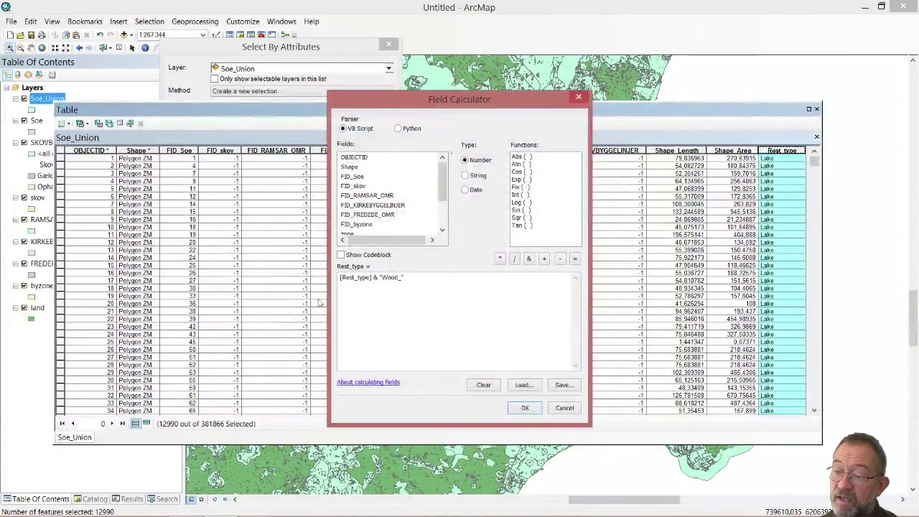
pyautogui.click(383, 278)
pyautogui.moveTo(382, 277); pyautogui.dragTo(400, 280)
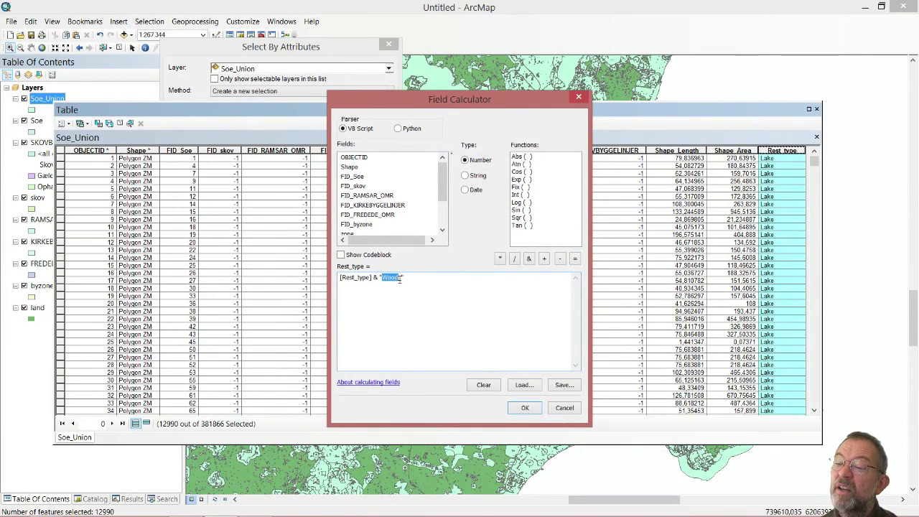
pyautogui.write('L')
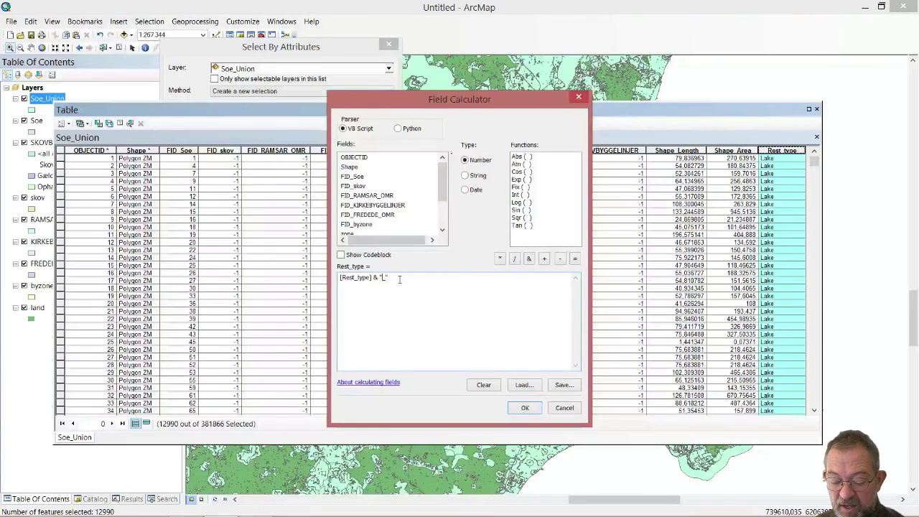
pyautogui.write('AMS')
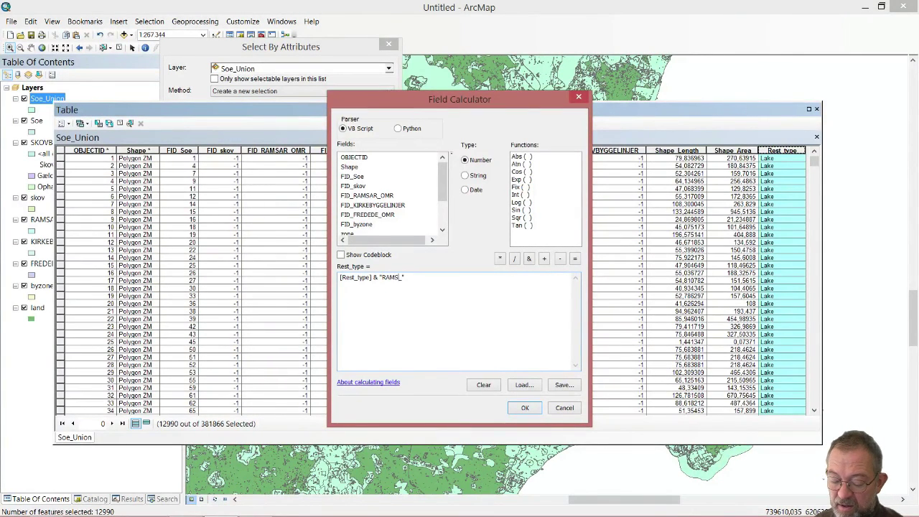
pyautogui.write('A')
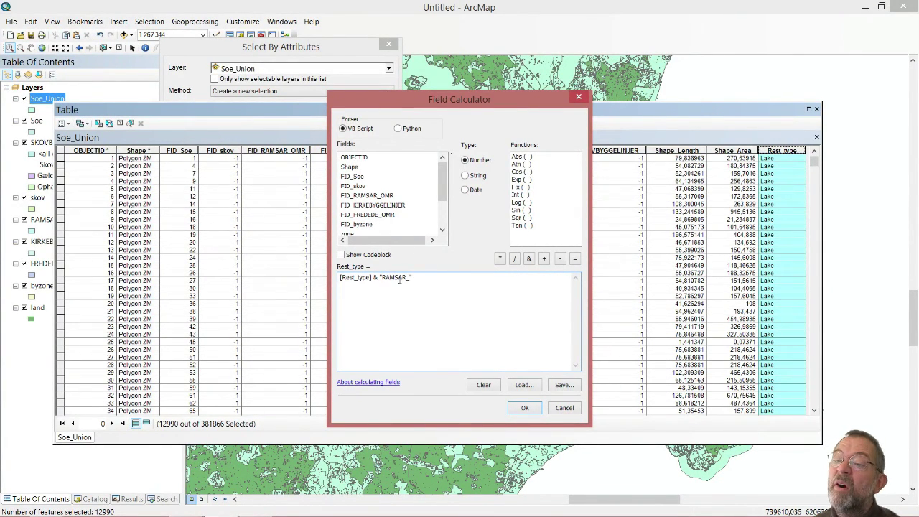
pyautogui.write('R')
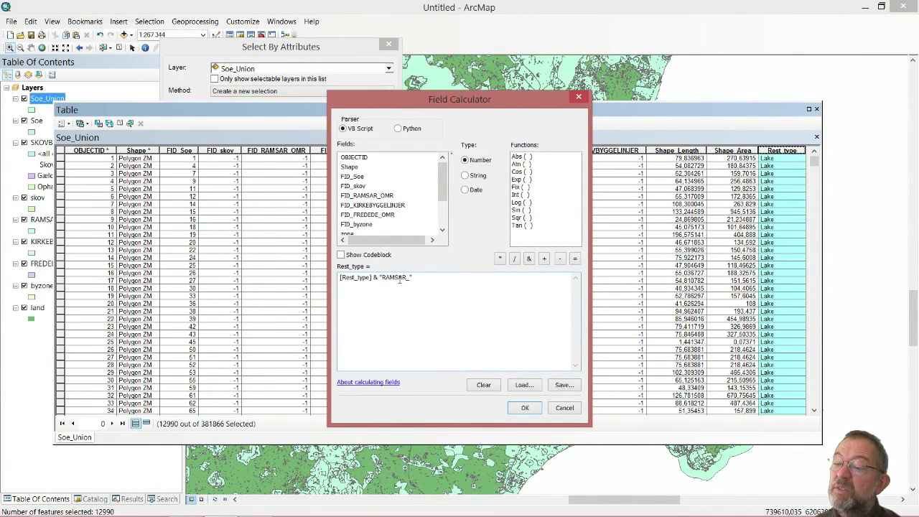
pyautogui.click(525, 408)
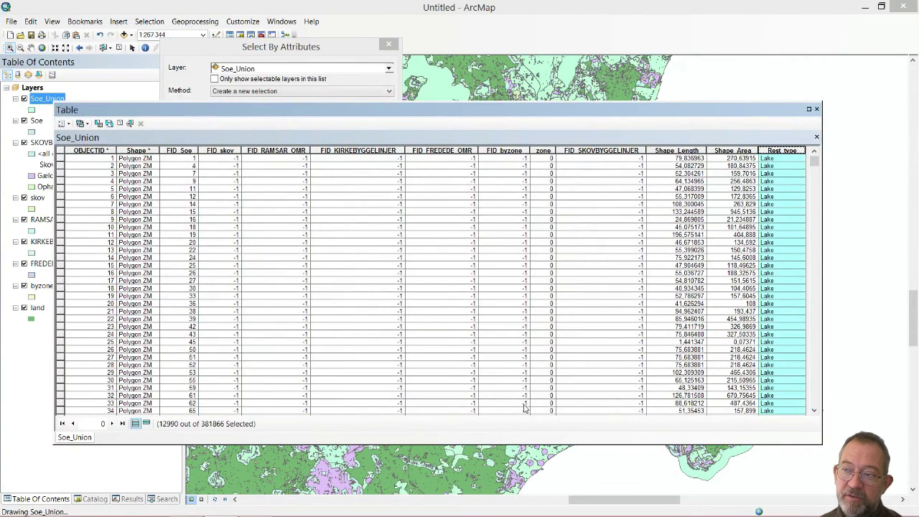
# Widen the table and the Rest_type column to check values, then close the attribute table.
pyautogui.click(445, 301)
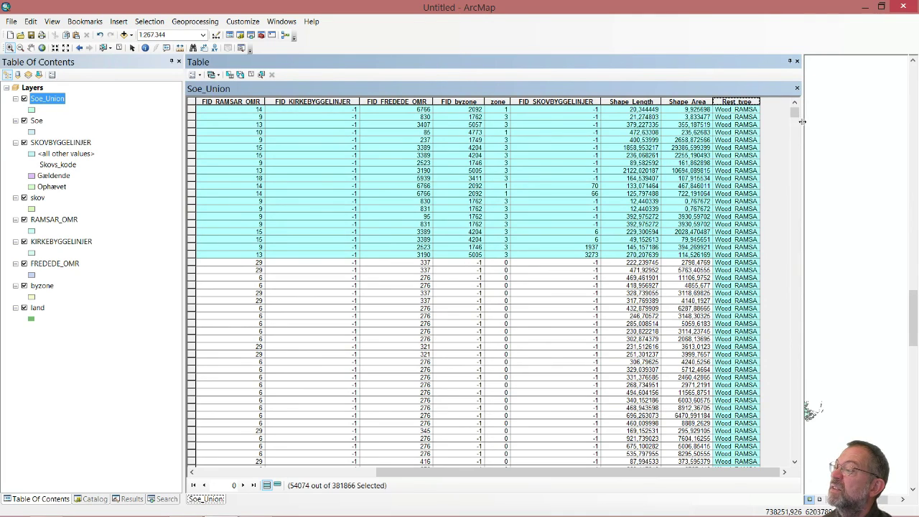
pyautogui.moveTo(802, 122); pyautogui.dragTo(890, 116)
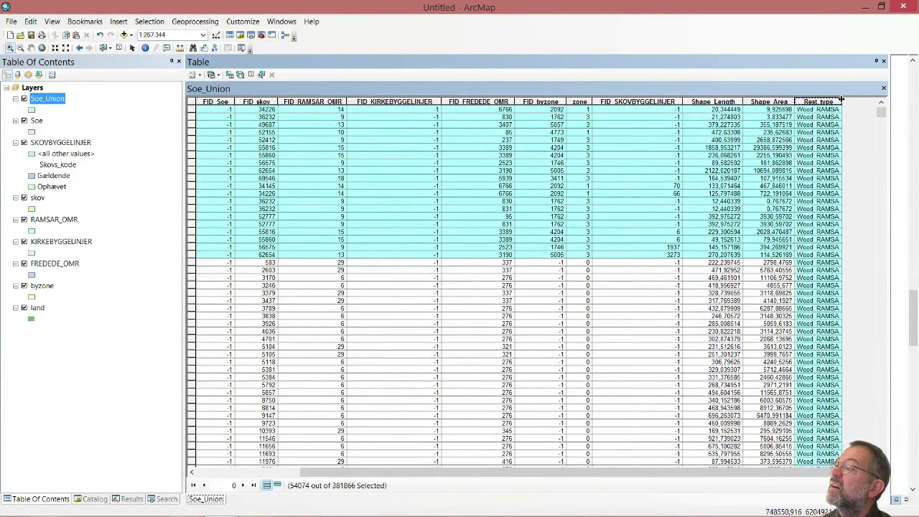
pyautogui.moveTo(841, 101); pyautogui.dragTo(862, 101)
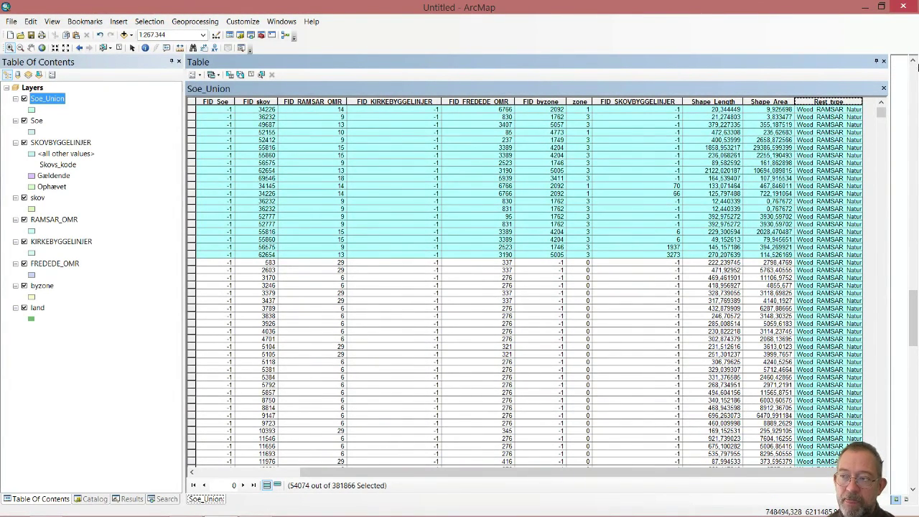
pyautogui.click(754, 74)
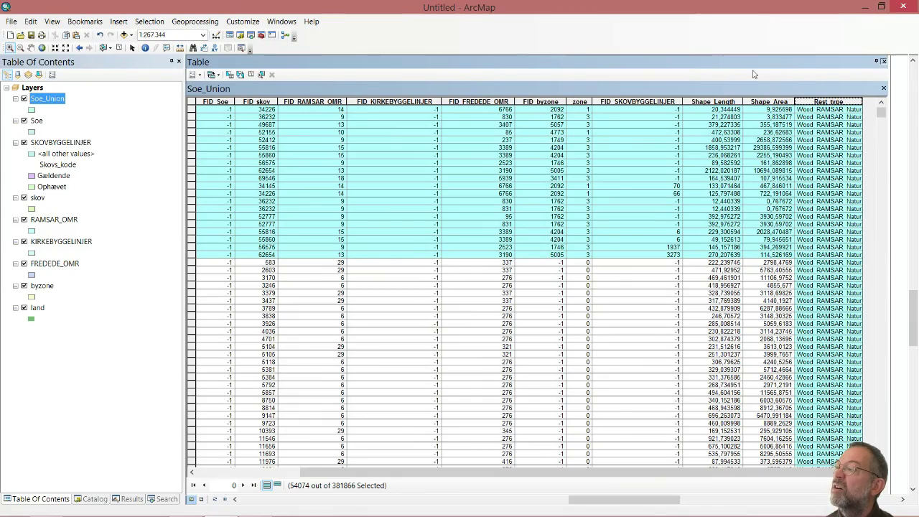
# Clear the Soe_Union selection and symbolise it by unique Rest_type values, adding all values.
pyautogui.rightClick(49, 102)
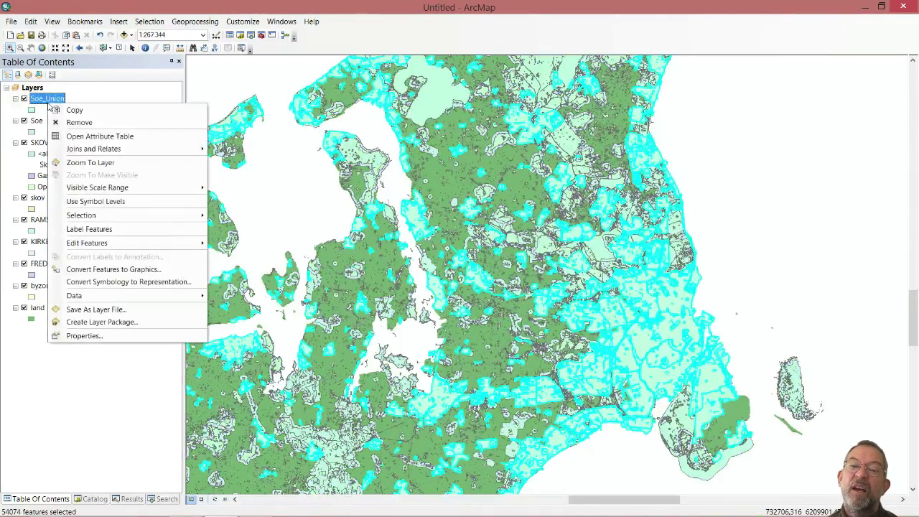
pyautogui.click(119, 48)
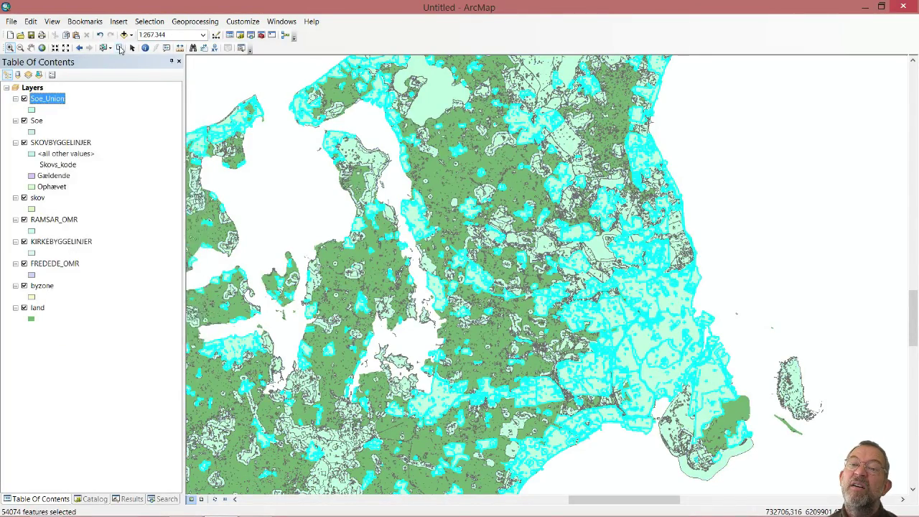
pyautogui.rightClick(49, 99)
pyautogui.click(124, 329)
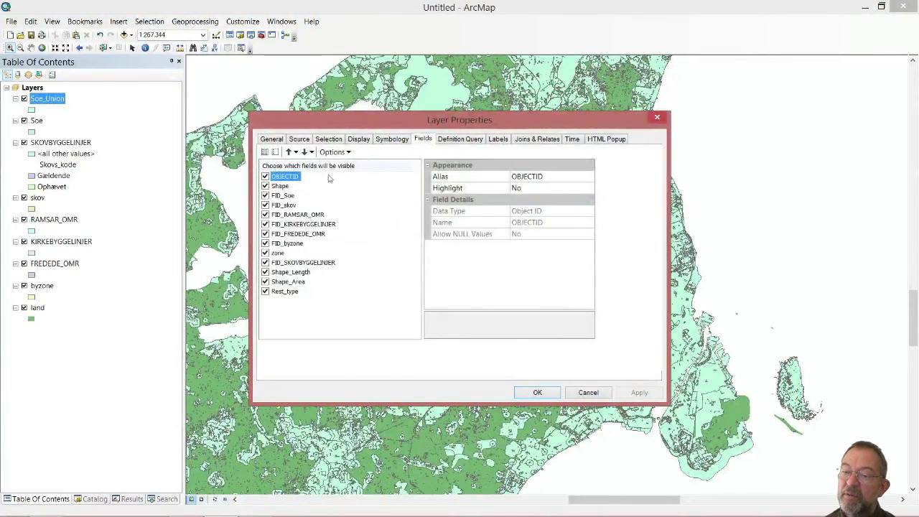
pyautogui.click(391, 139)
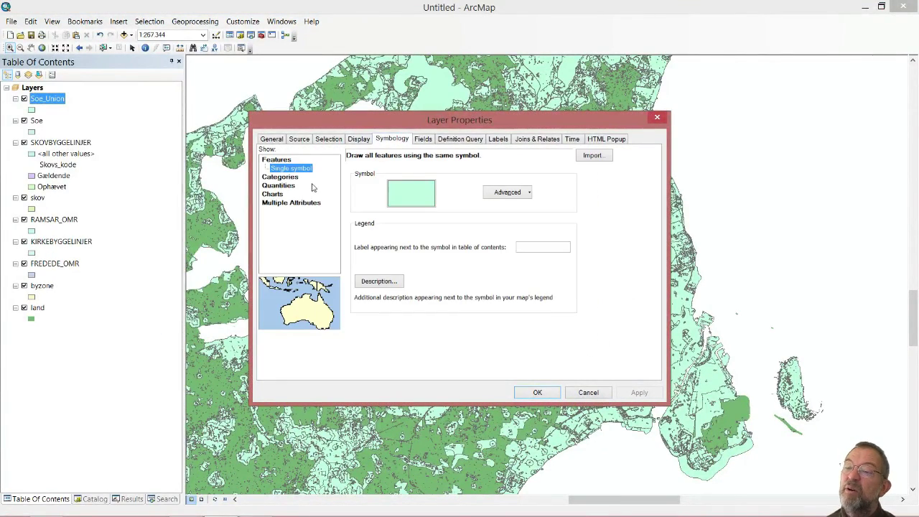
pyautogui.click(294, 177)
pyautogui.click(467, 180)
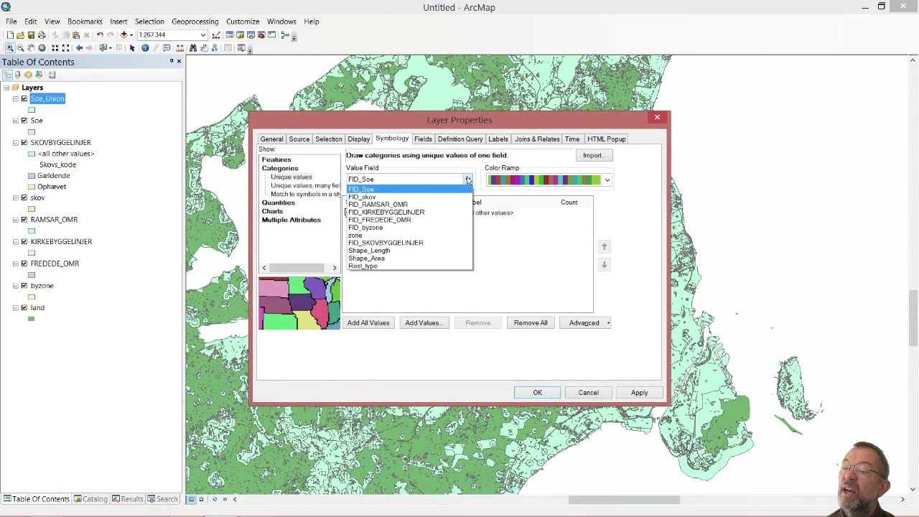
pyautogui.click(399, 266)
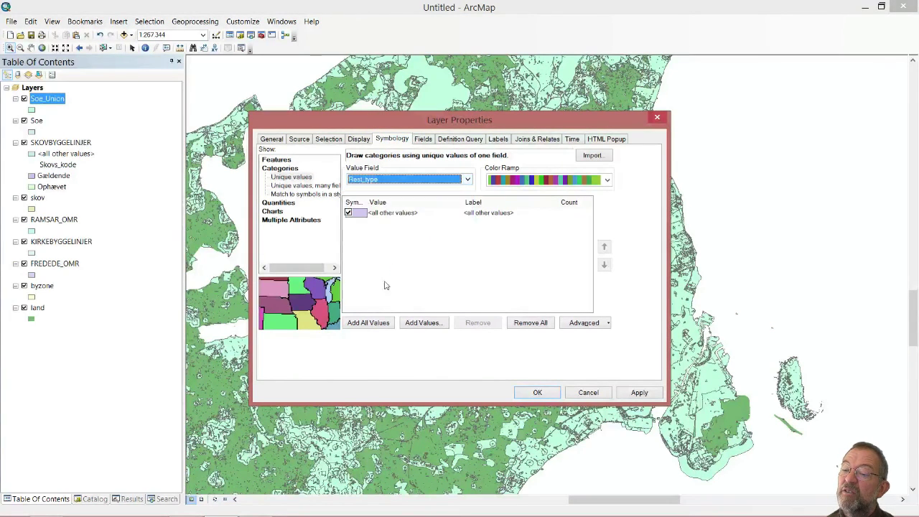
pyautogui.click(377, 321)
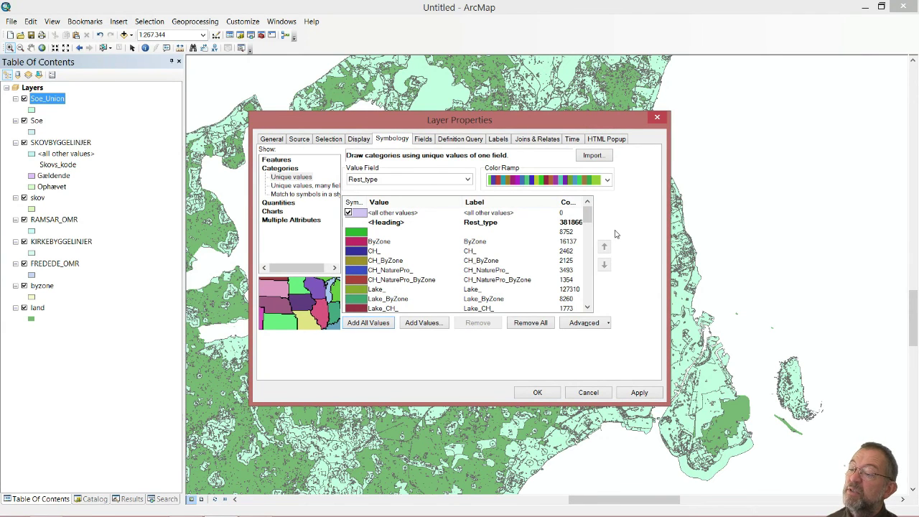
pyautogui.scroll(-3, 589, 218)
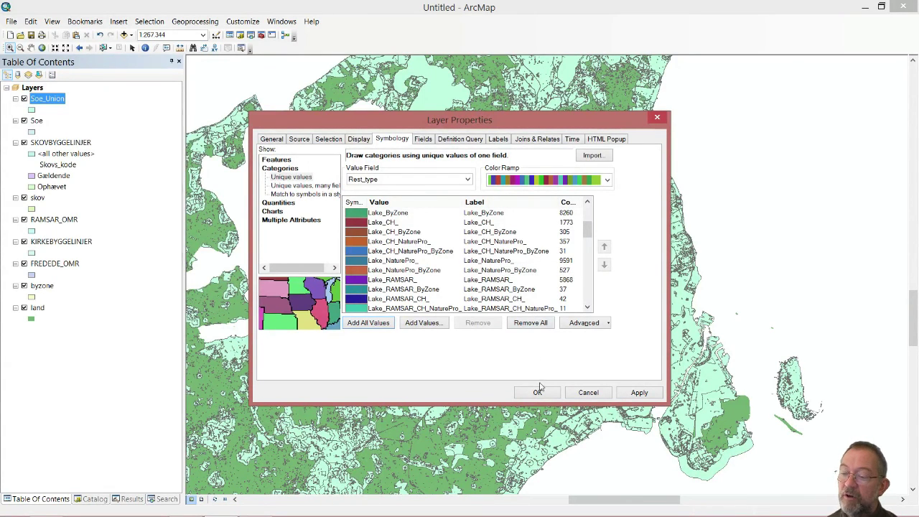
pyautogui.click(538, 392)
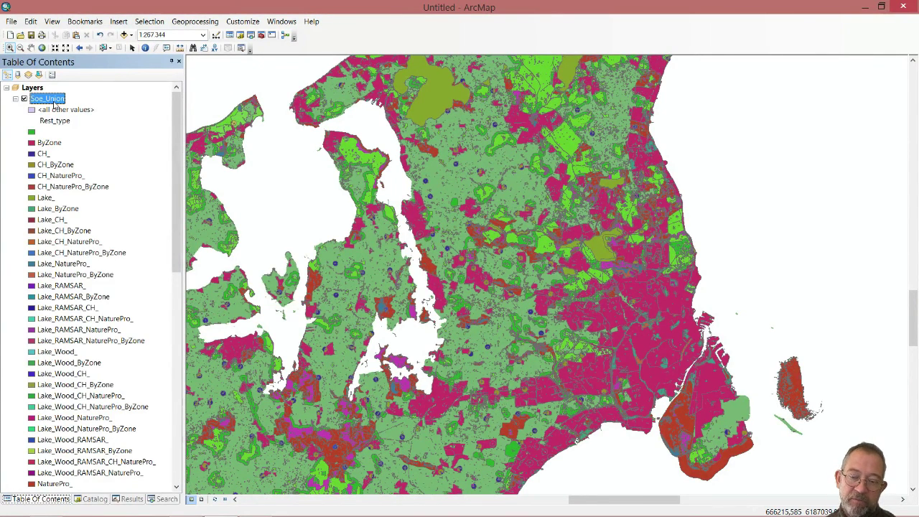
# Bring up the layer context menu for Soe_Union in the Table of Contents.
pyautogui.rightClick(55, 106)
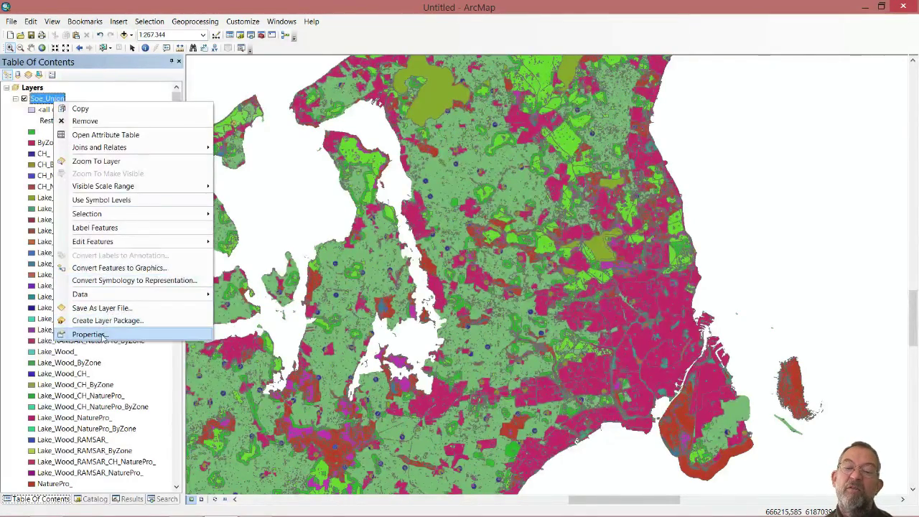
# Add the definition query Shape_Area > 100 to Soe_Union using the Query Builder.
pyautogui.click(89, 334)
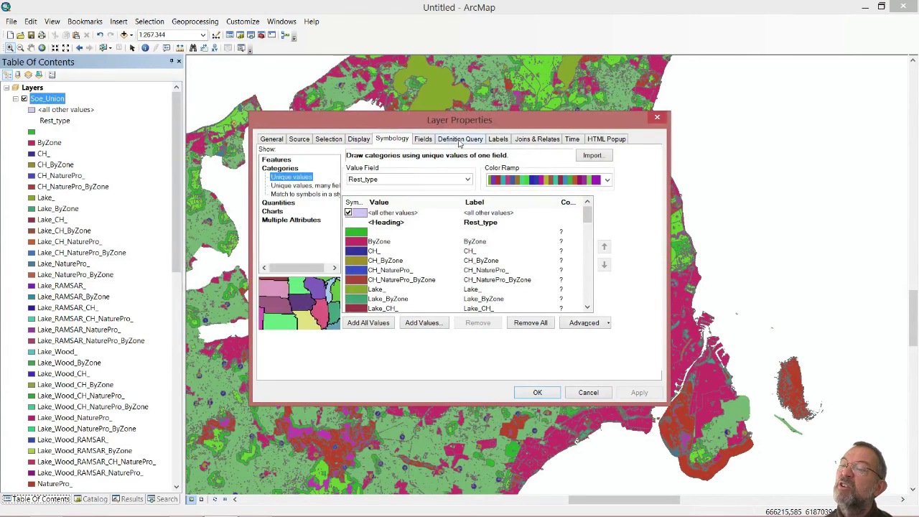
pyautogui.click(459, 140)
pyautogui.click(314, 280)
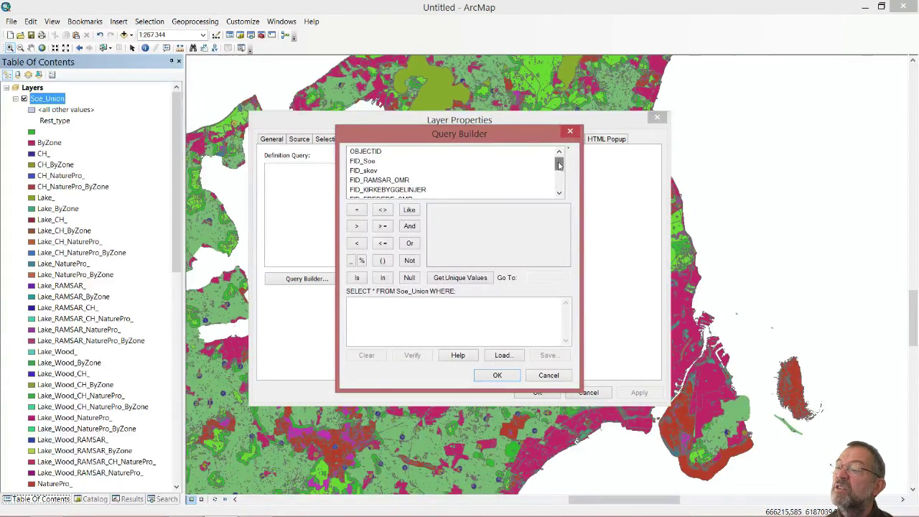
pyautogui.scroll(-3, 560, 164)
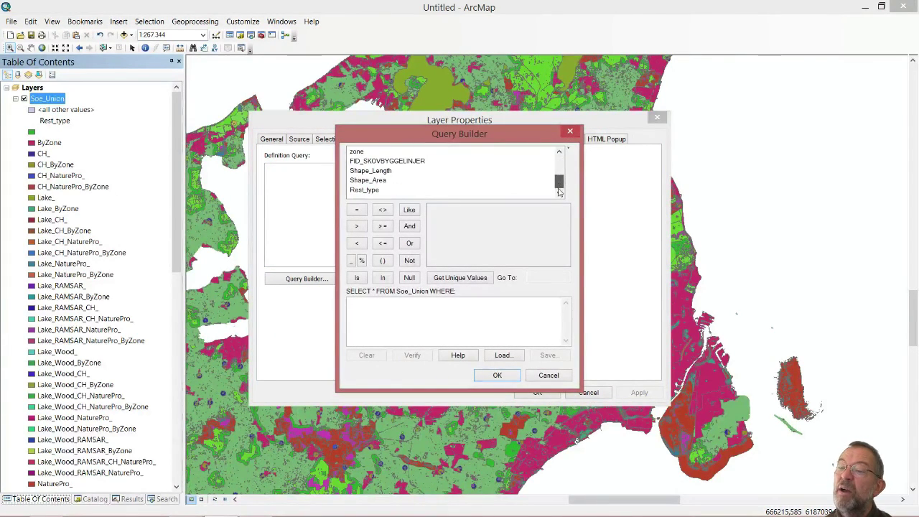
pyautogui.doubleClick(370, 180)
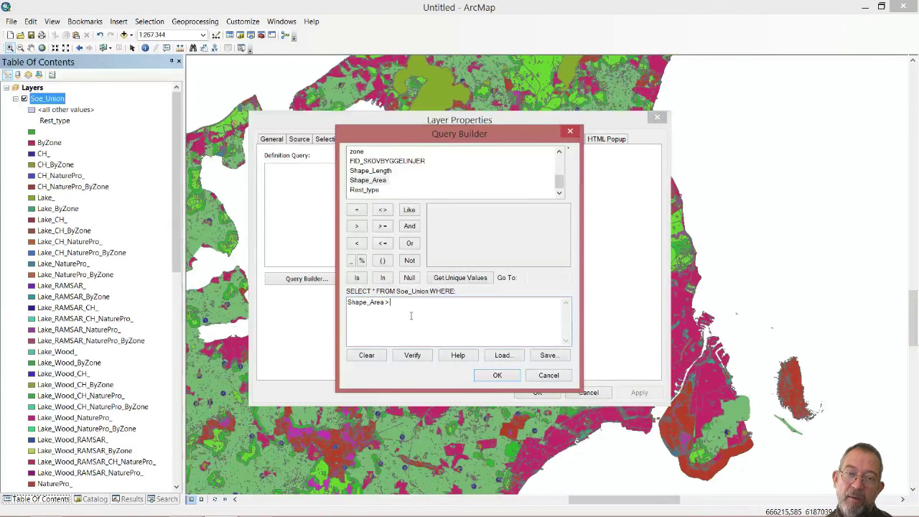
pyautogui.write('100')
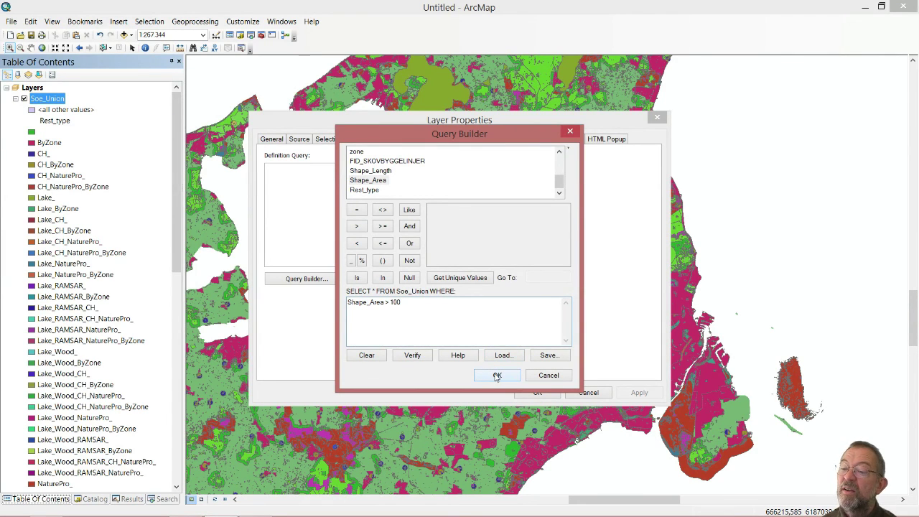
pyautogui.click(497, 377)
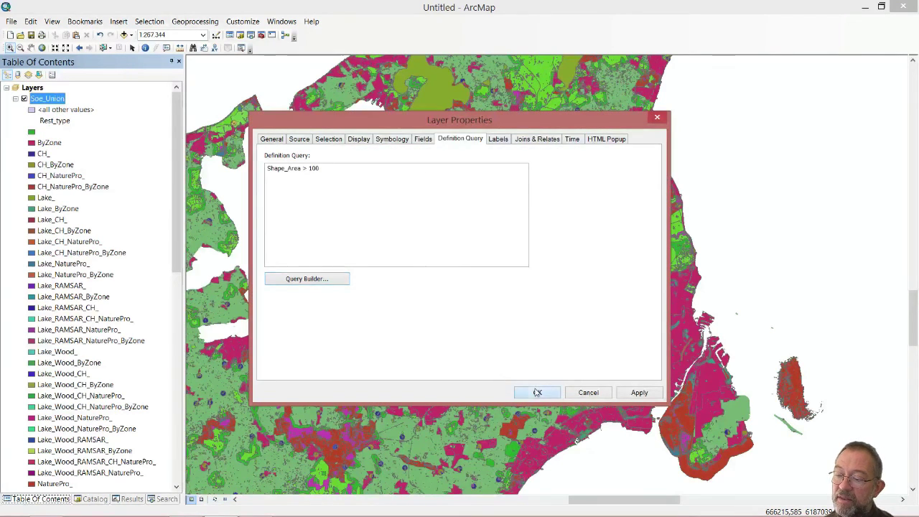
pyautogui.click(537, 392)
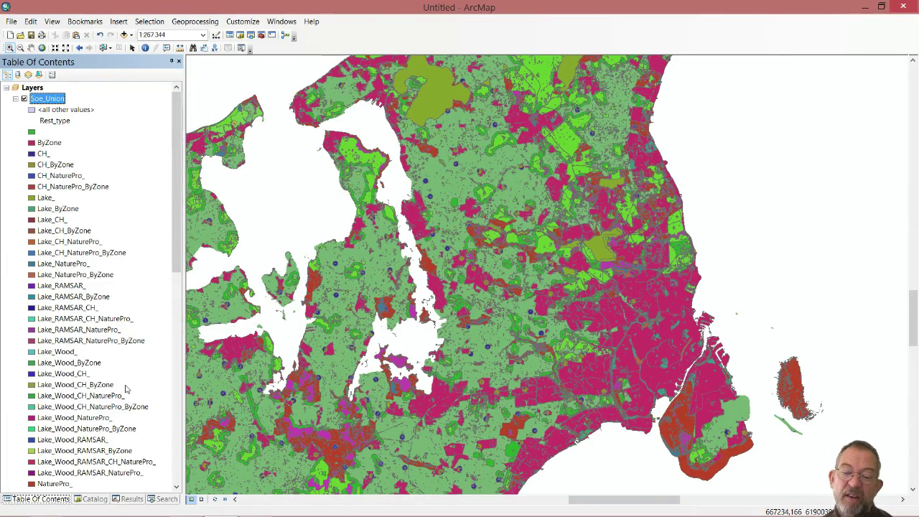
pyautogui.scroll(-4, 179, 259)
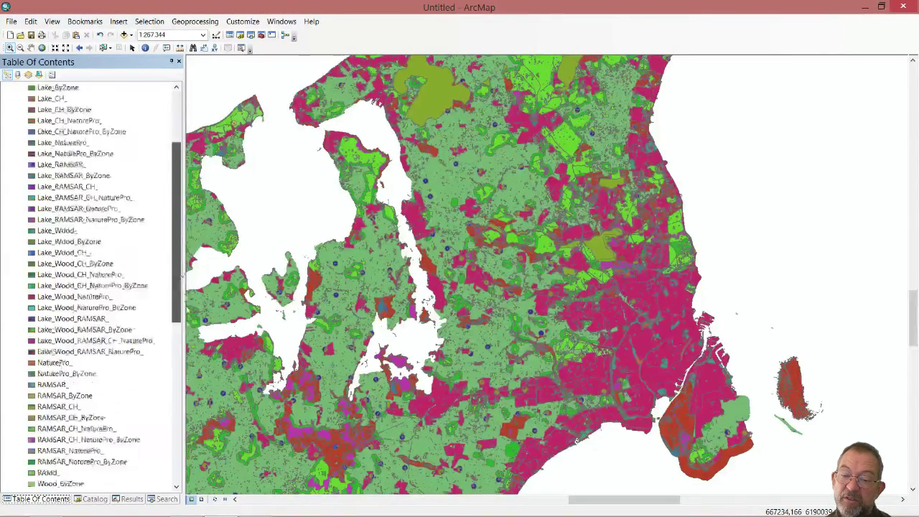
pyautogui.moveTo(181, 277)
pyautogui.mouseDown()
pyautogui.moveTo(190, 451)
pyautogui.moveTo(196, 288)
pyautogui.mouseUp()
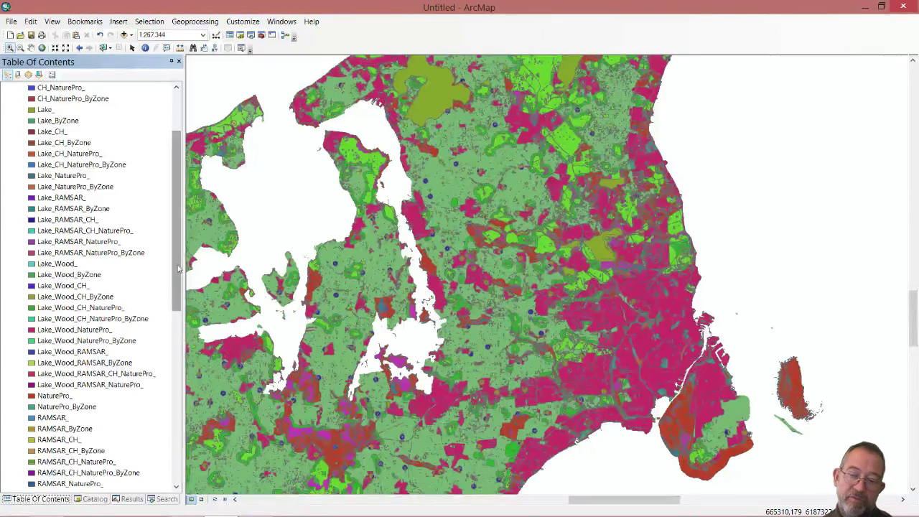
pyautogui.moveTo(178, 266); pyautogui.dragTo(189, 206)
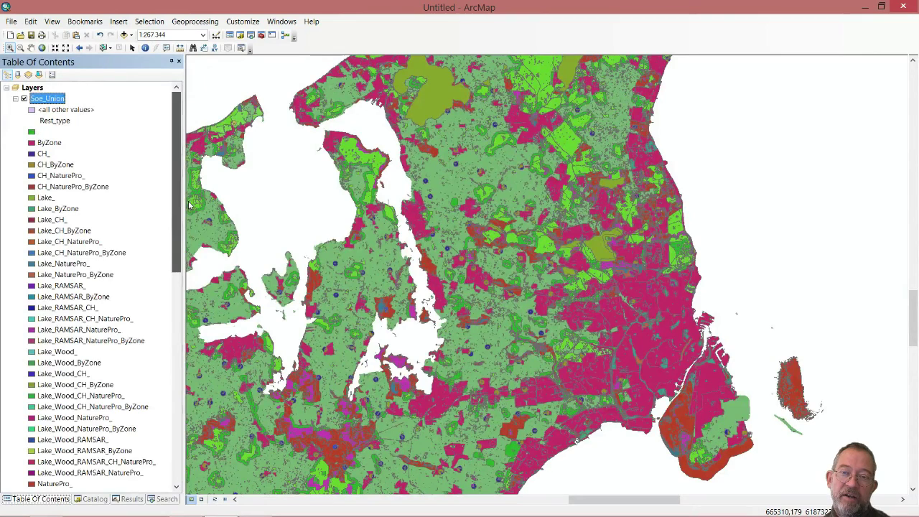
# Collapse the Soe_Union legend entries and switch to the Catalog.
pyautogui.click(15, 98)
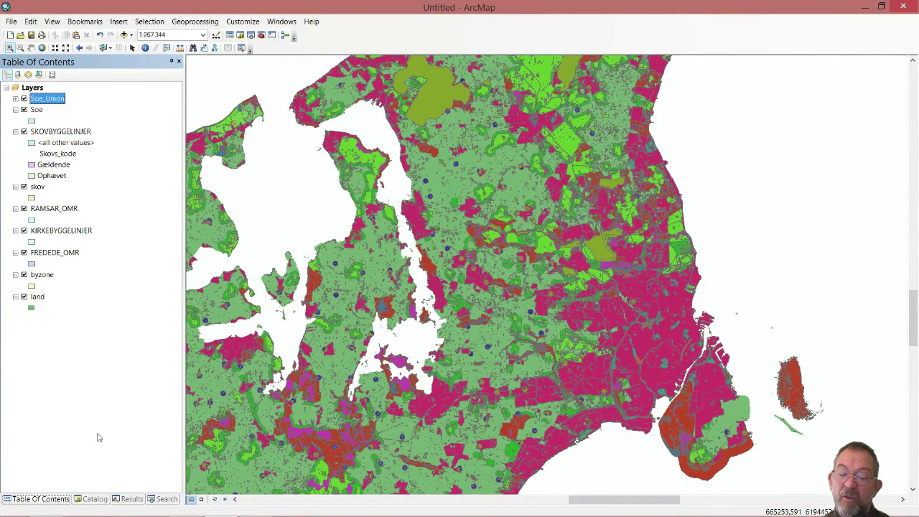
pyautogui.click(94, 499)
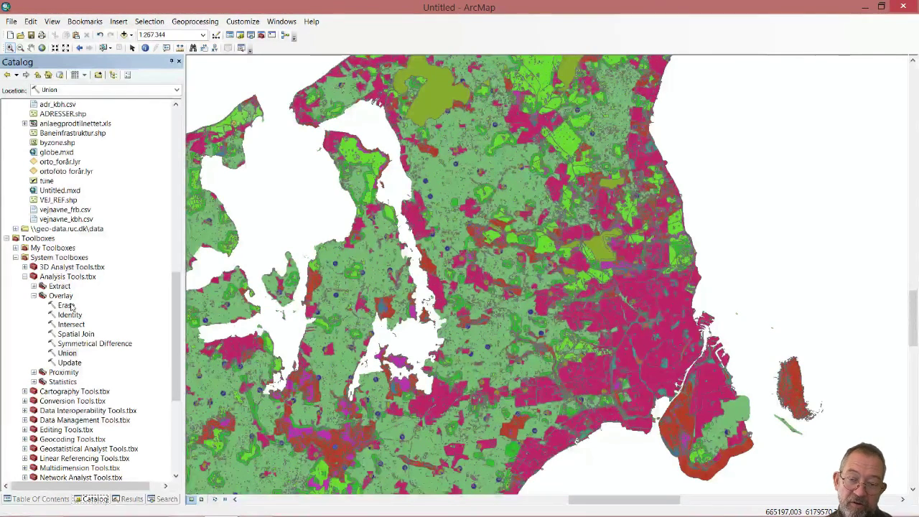
# Run Erase with land as input and Soe_Union as erase features, producing land_Erase1.
pyautogui.click(66, 305)
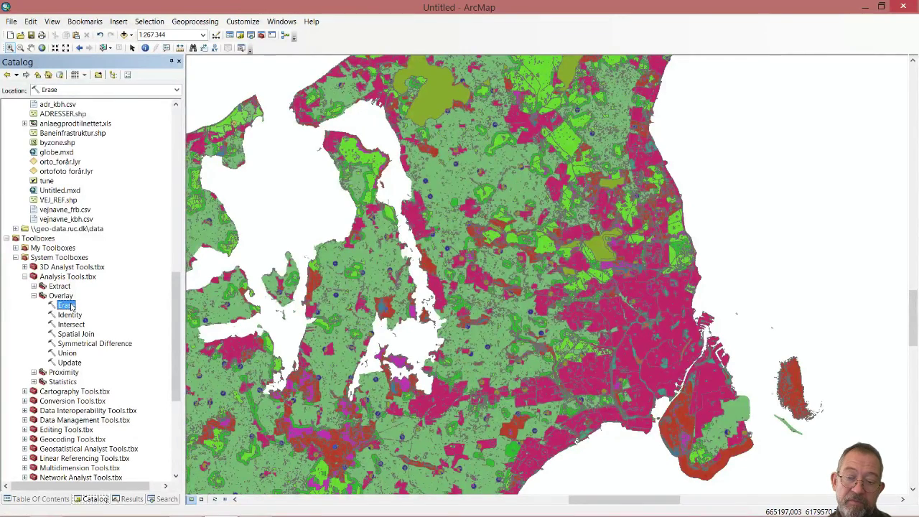
pyautogui.doubleClick(66, 305)
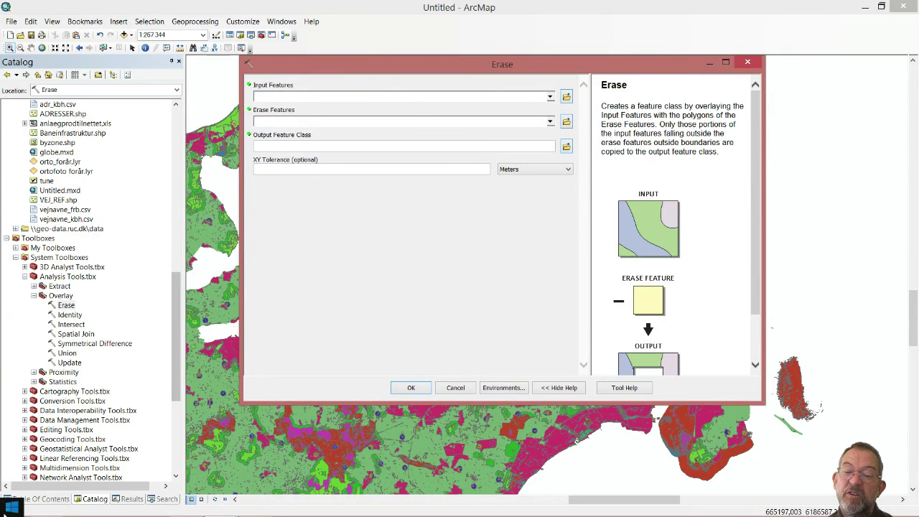
pyautogui.click(51, 500)
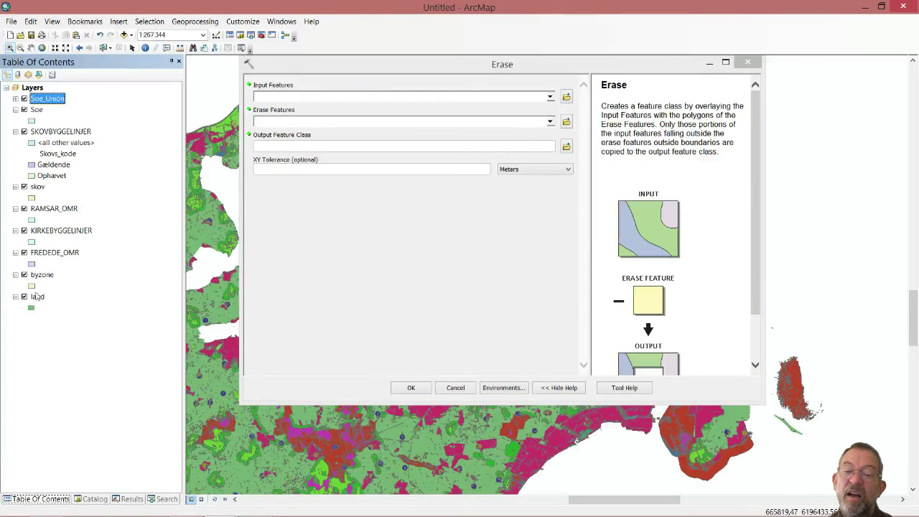
pyautogui.moveTo(37, 296)
pyautogui.mouseDown()
pyautogui.moveTo(143, 248)
pyautogui.moveTo(367, 97)
pyautogui.mouseUp()
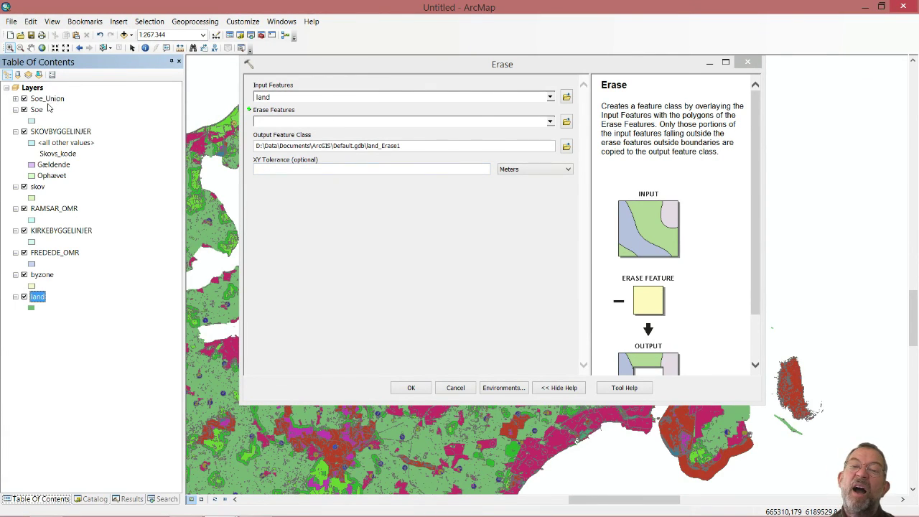
pyautogui.moveTo(47, 98); pyautogui.dragTo(329, 127)
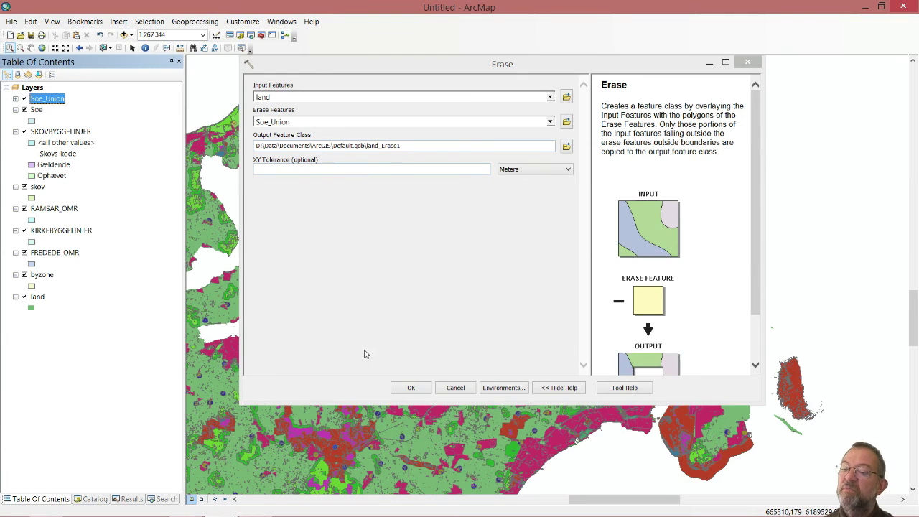
pyautogui.click(414, 389)
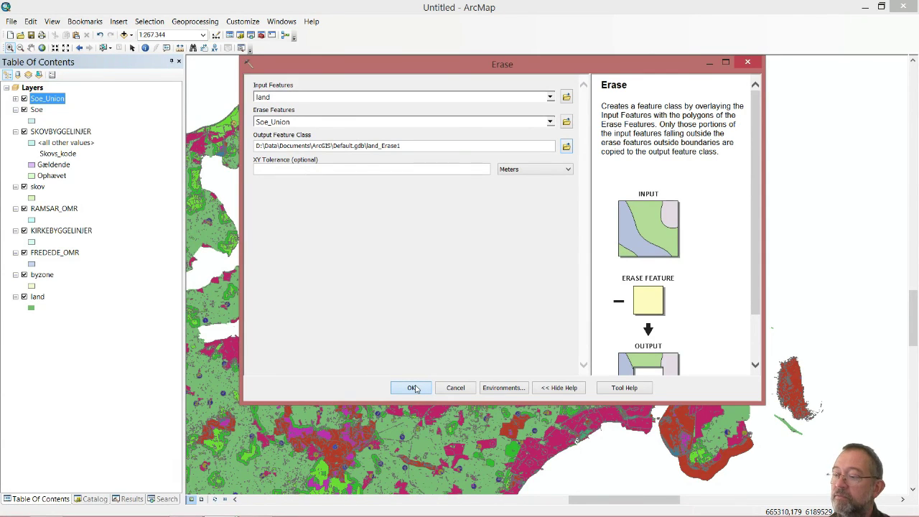
pyautogui.click(414, 389)
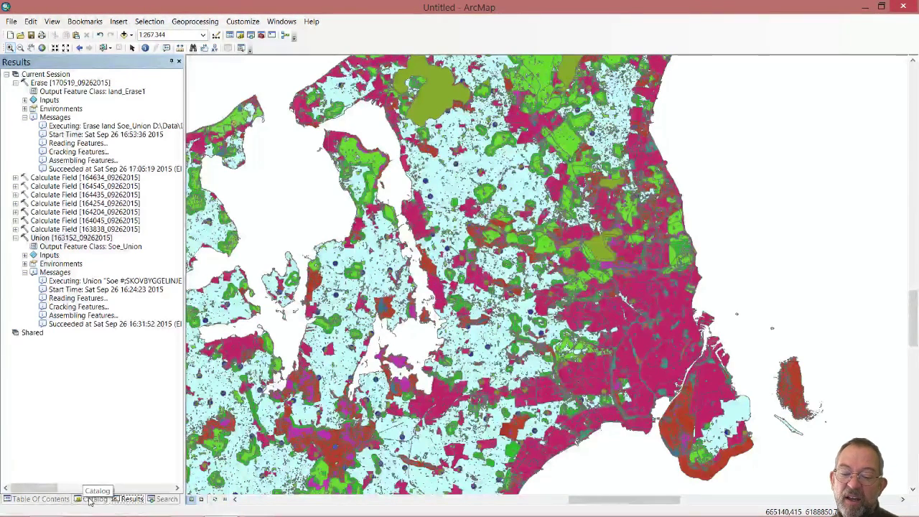
# Open the land_Erase1 attribute table.
pyautogui.click(40, 498)
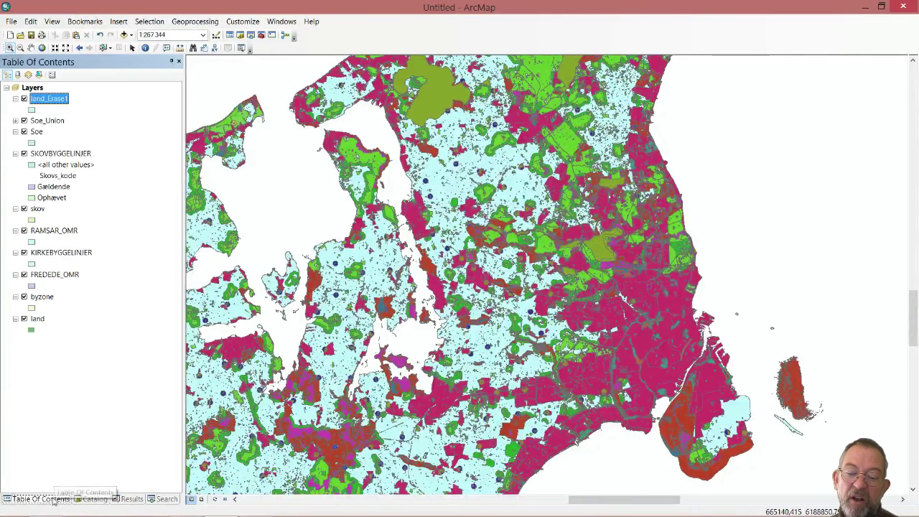
pyautogui.rightClick(64, 102)
pyautogui.click(77, 133)
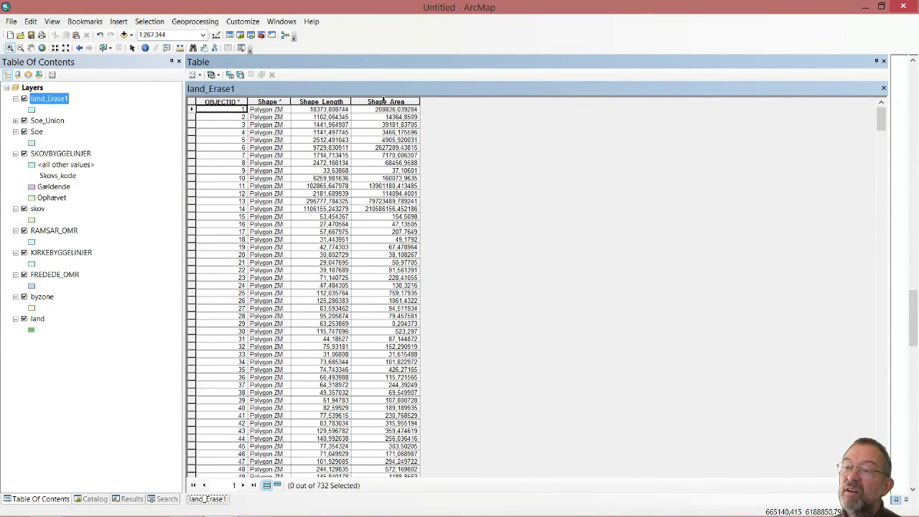
pyautogui.click(384, 102)
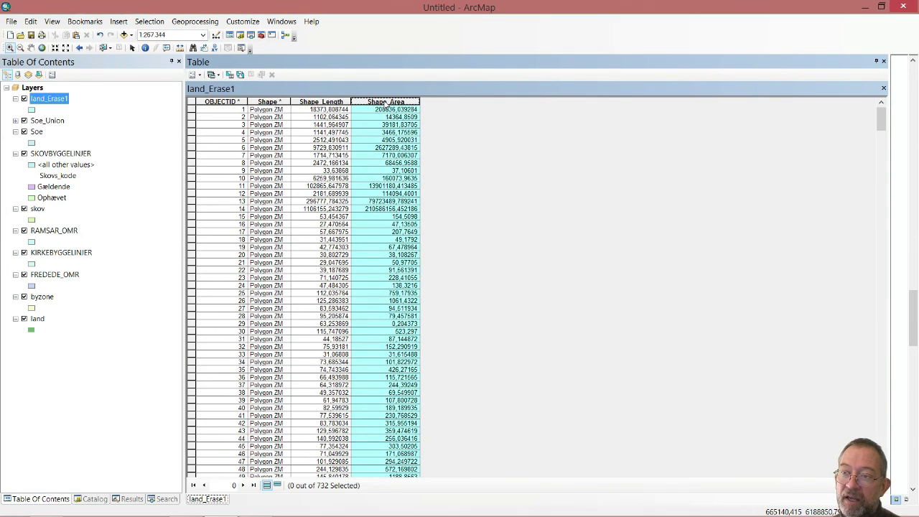
pyautogui.rightClick(387, 105)
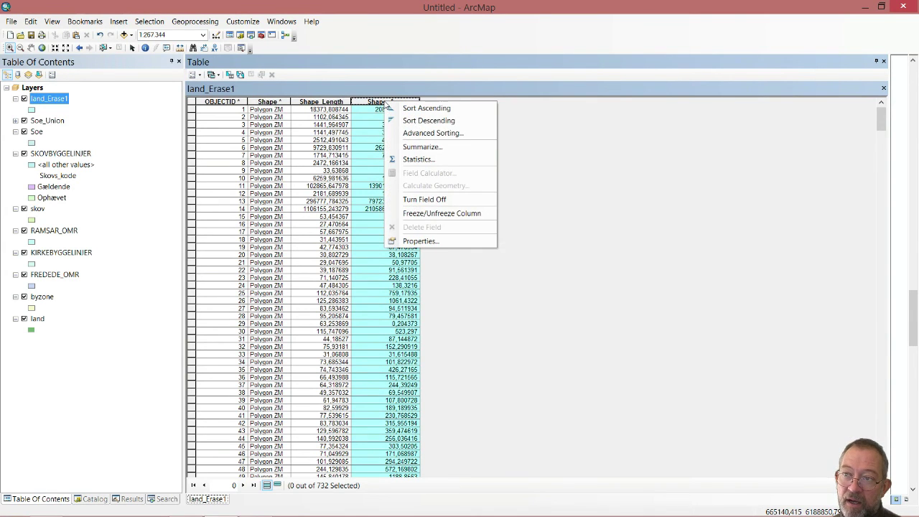
pyautogui.click(406, 159)
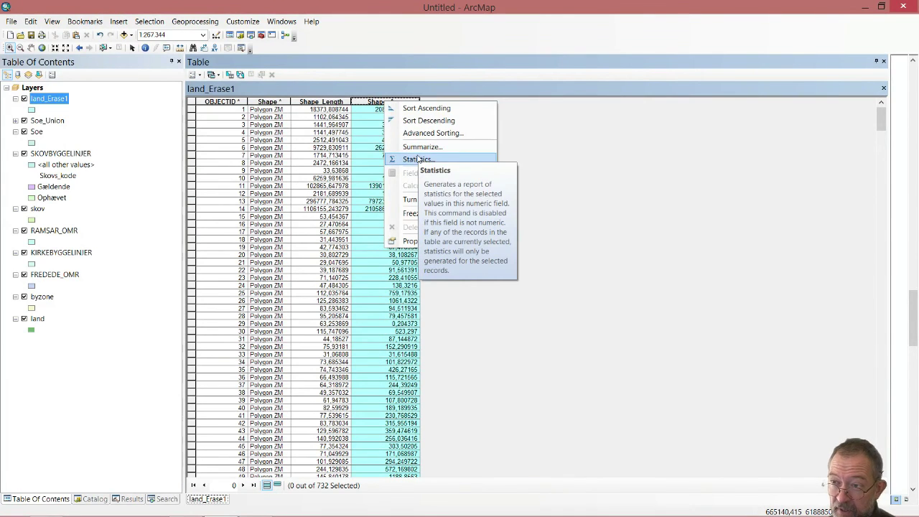
pyautogui.click(418, 159)
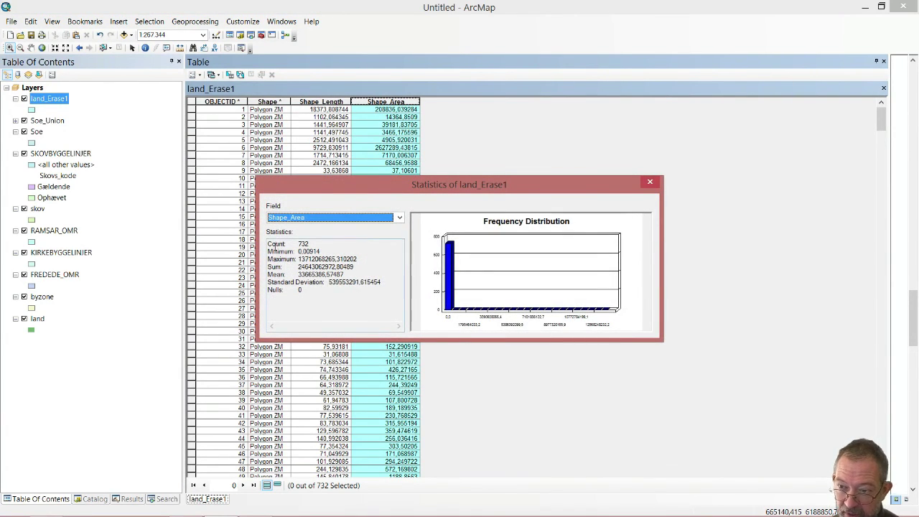
pyautogui.moveTo(299, 266); pyautogui.dragTo(328, 266)
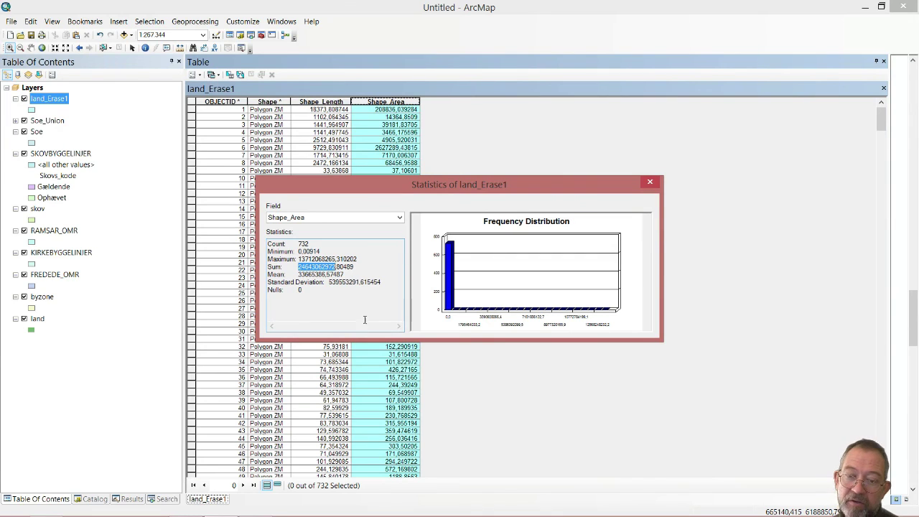
pyautogui.click(650, 182)
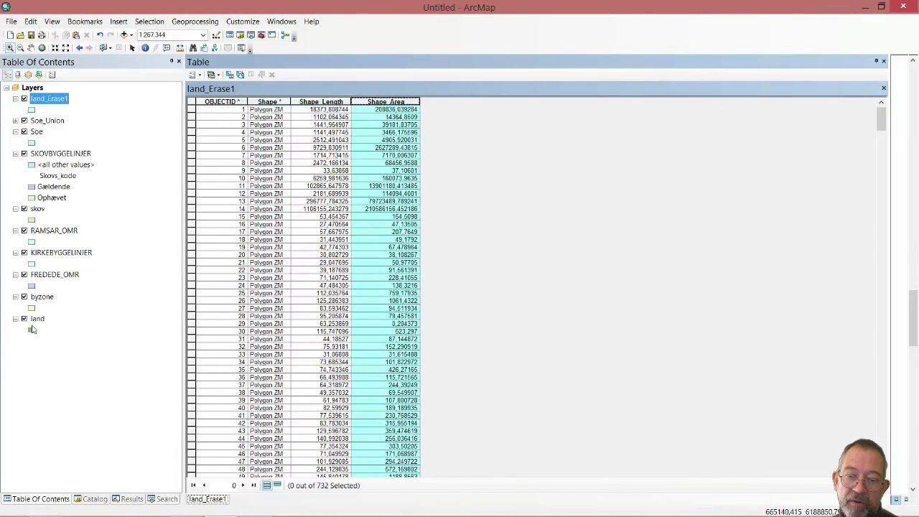
# Open and then close the land layer's Layer Properties.
pyautogui.rightClick(36, 319)
pyautogui.click(64, 314)
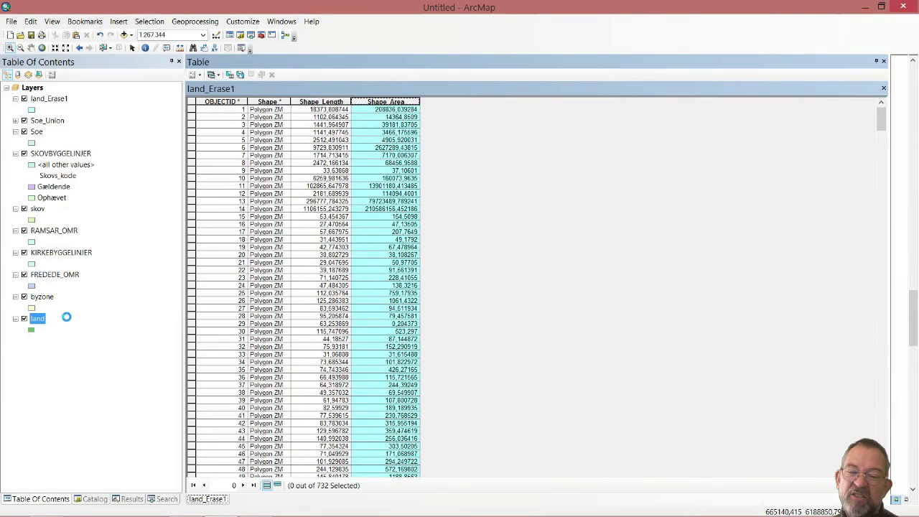
pyautogui.click(29, 324)
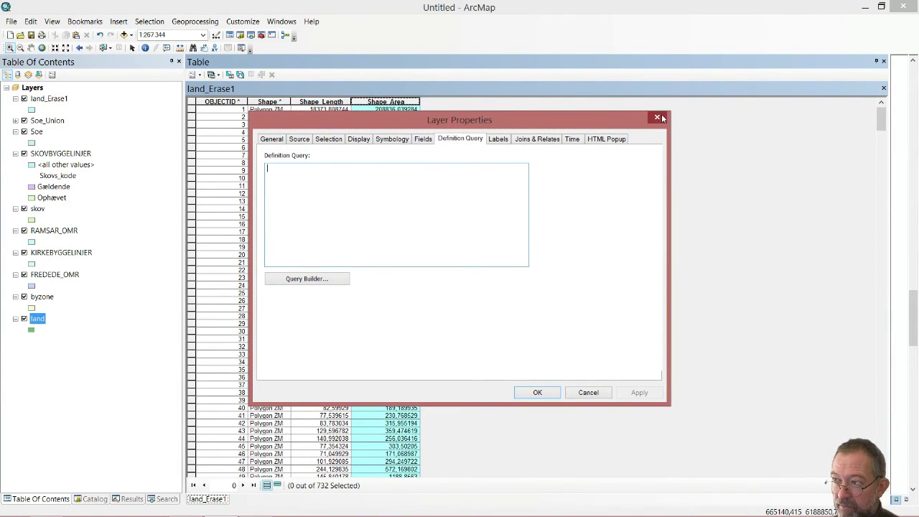
pyautogui.click(657, 117)
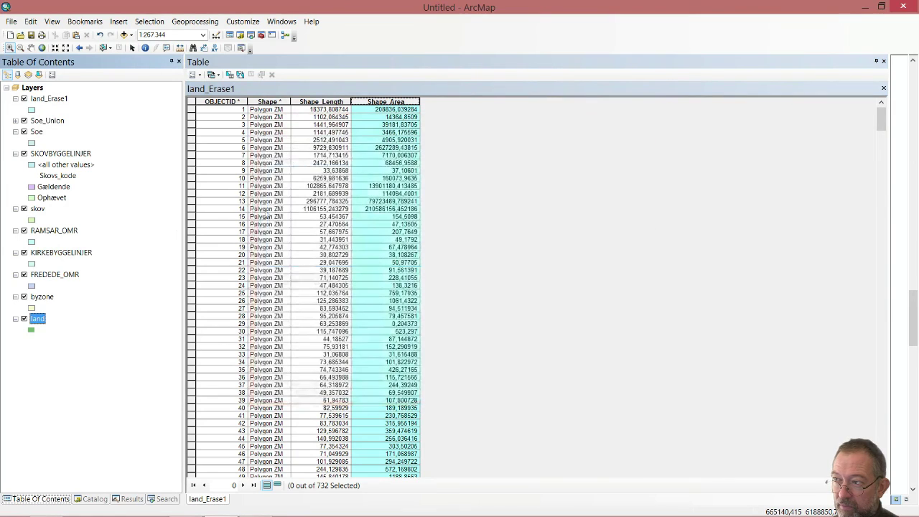
pyautogui.rightClick(34, 318)
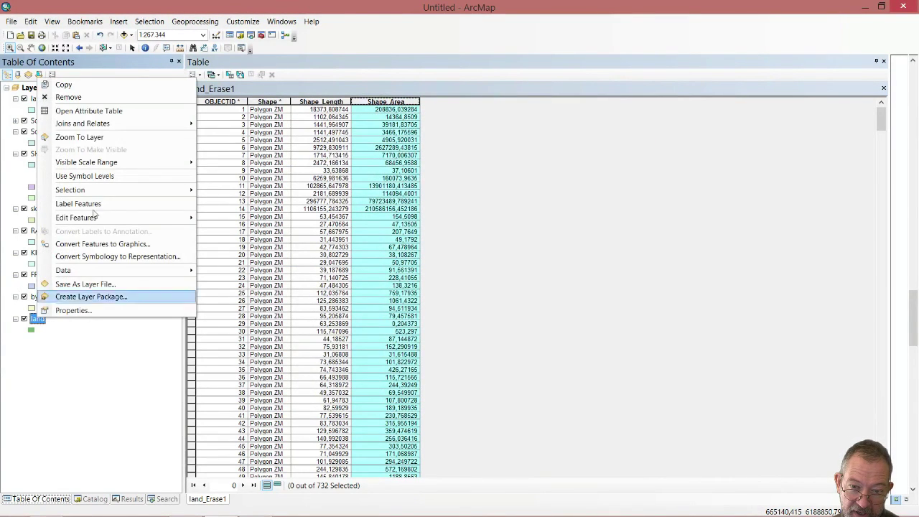
pyautogui.click(118, 110)
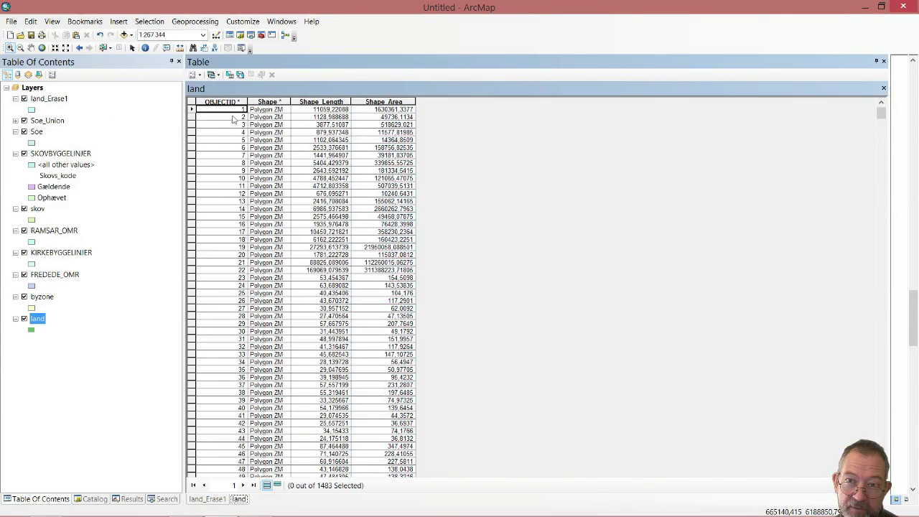
pyautogui.click(377, 103)
pyautogui.rightClick(378, 103)
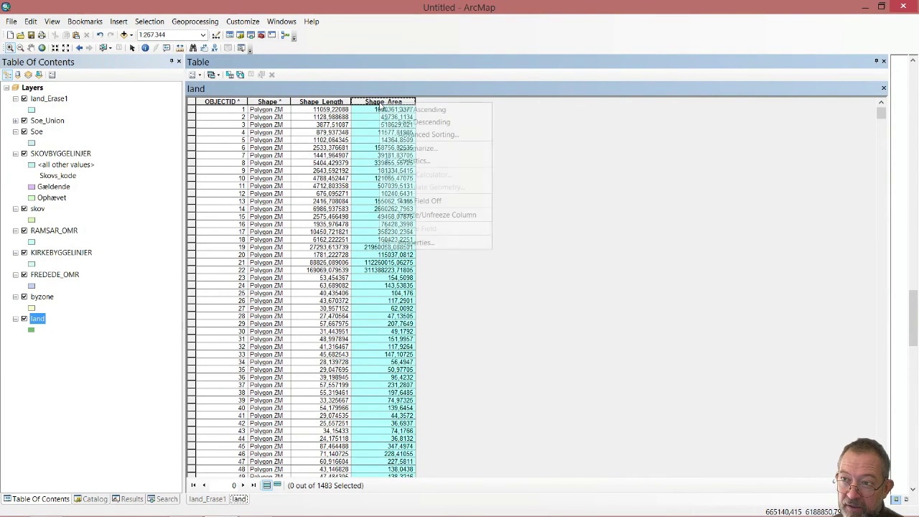
pyautogui.click(406, 161)
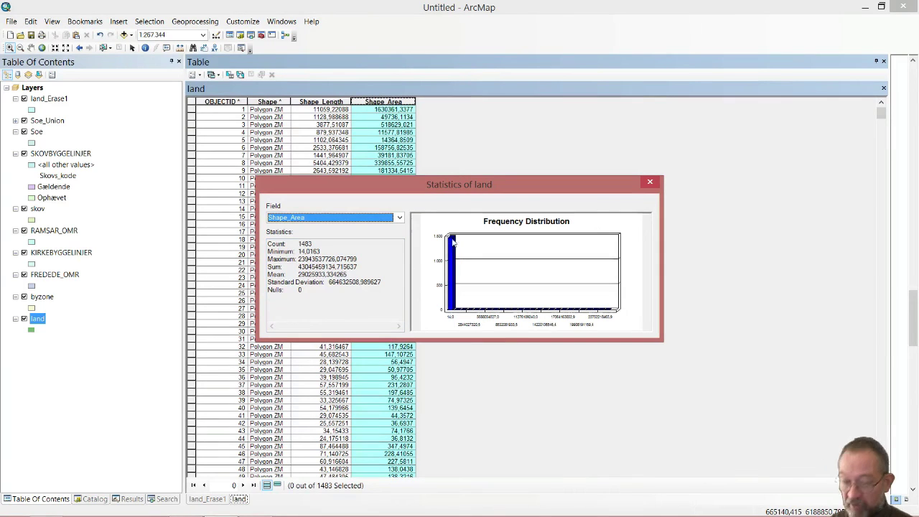
pyautogui.click(651, 182)
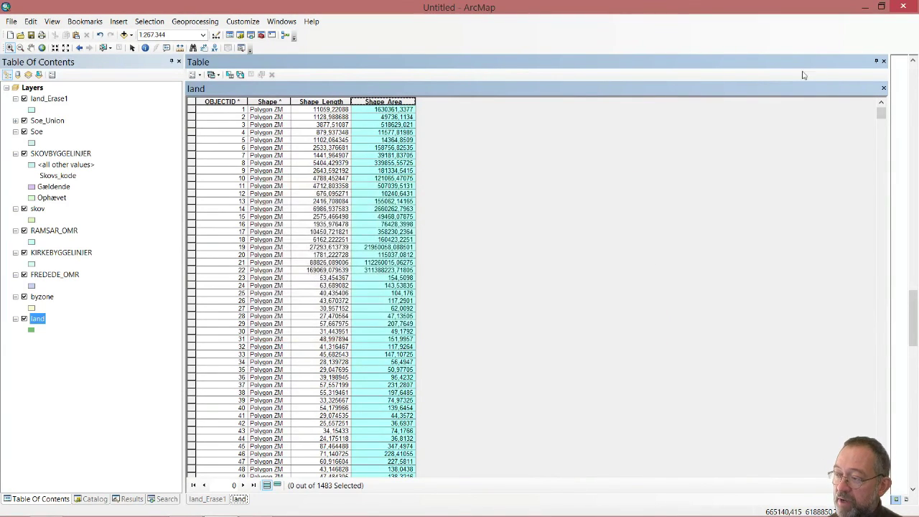
pyautogui.click(884, 62)
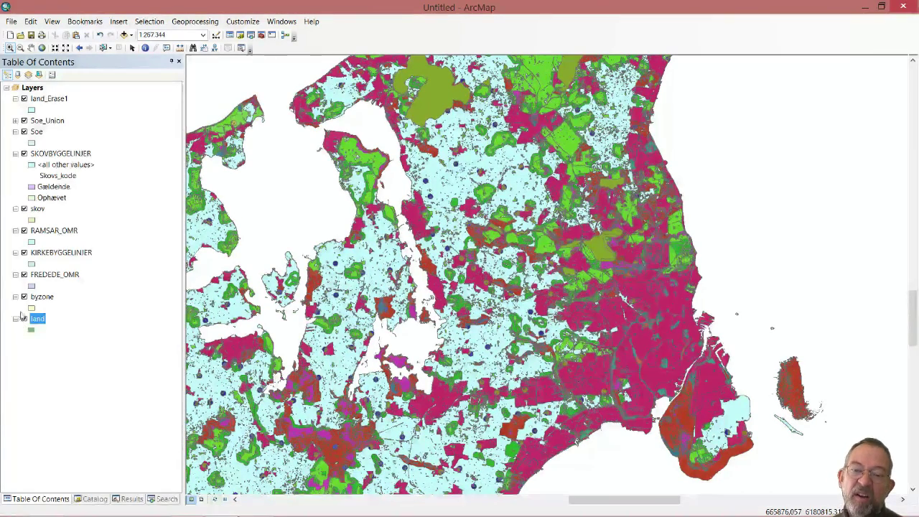
# Hide byzone, FREDEDE_OMR, KIRKEBYGGELINJER, RAMSAR_OMR, skov, SKOVBYGGELINJER, Soe and Soe_Union.
pyautogui.click(23, 297)
pyautogui.click(24, 274)
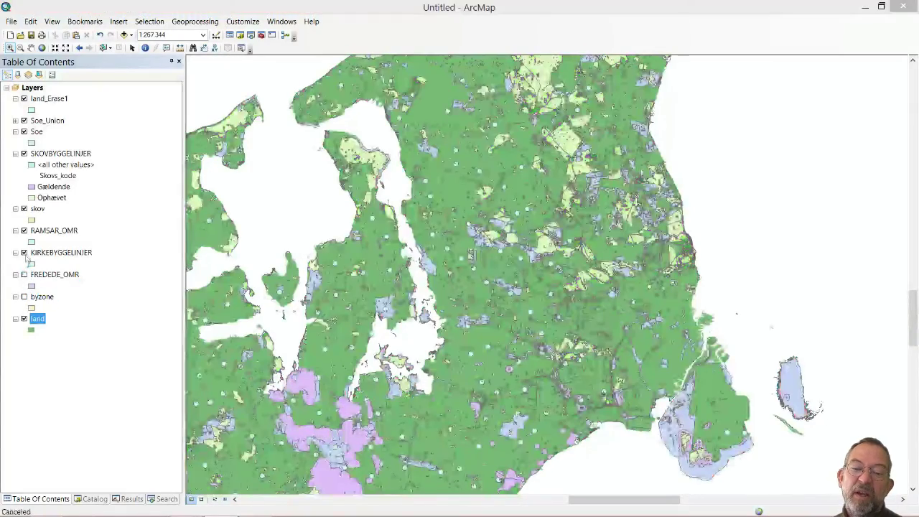
pyautogui.click(24, 253)
pyautogui.click(24, 230)
pyautogui.click(24, 209)
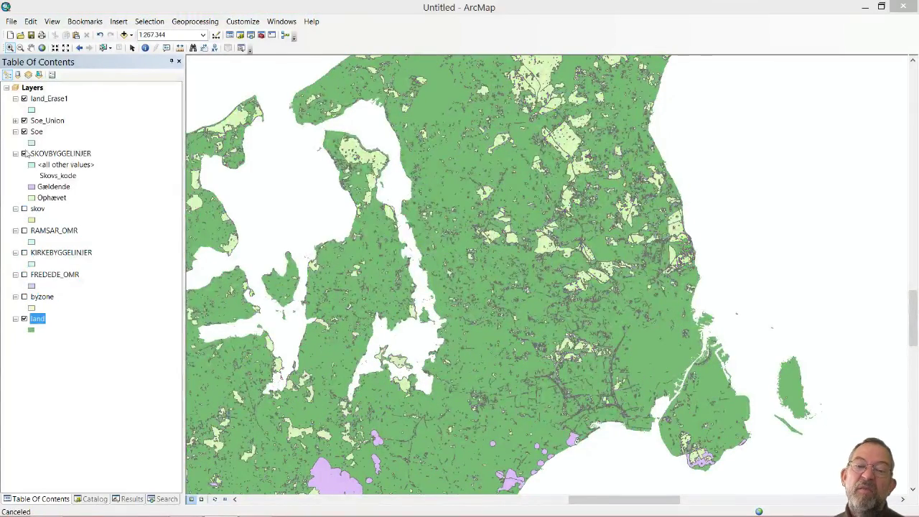
pyautogui.click(23, 154)
pyautogui.click(24, 131)
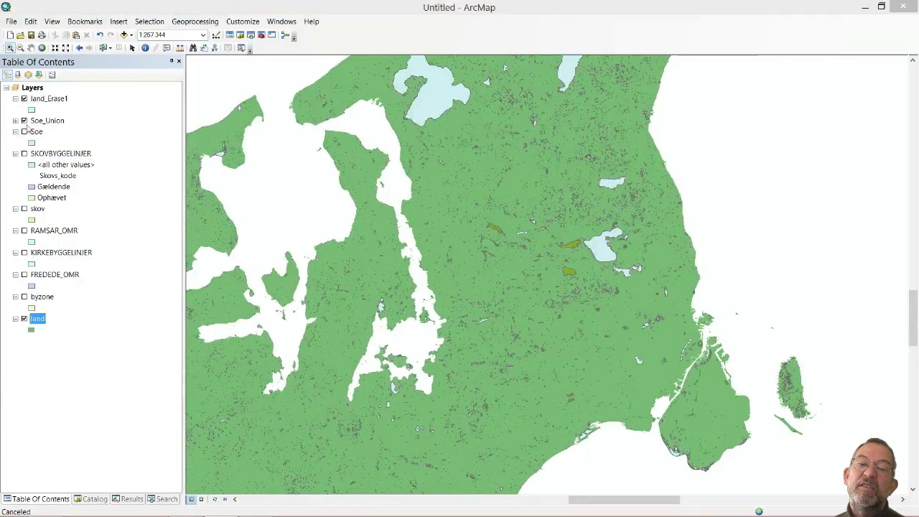
pyautogui.click(24, 120)
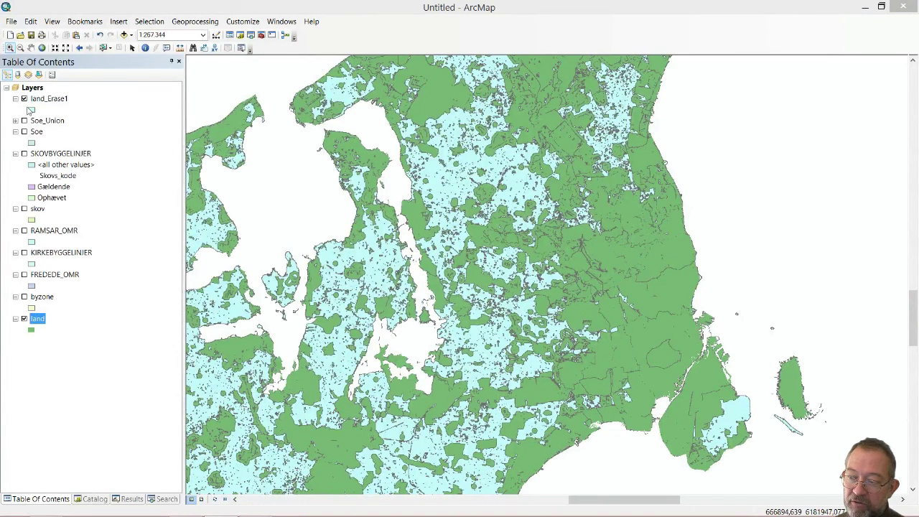
# Give the land layer a Rose pink fill.
pyautogui.click(31, 330)
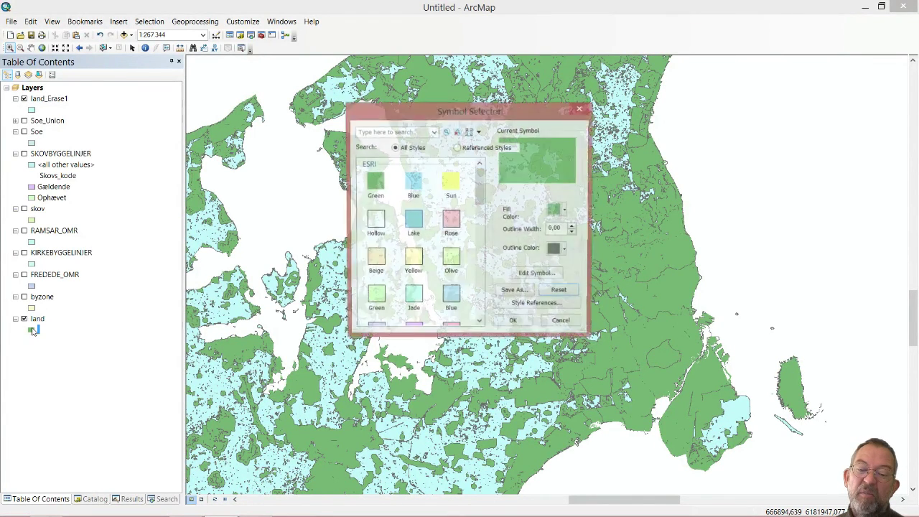
pyautogui.click(451, 222)
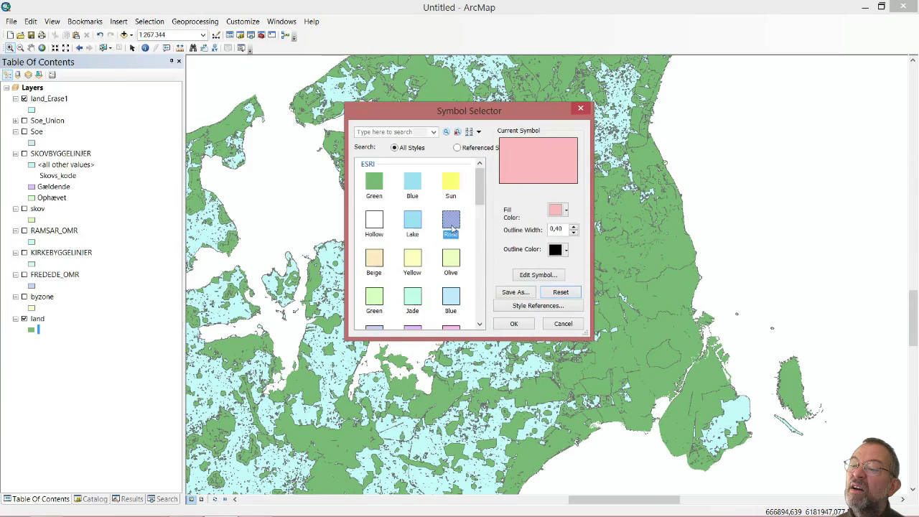
pyautogui.click(514, 324)
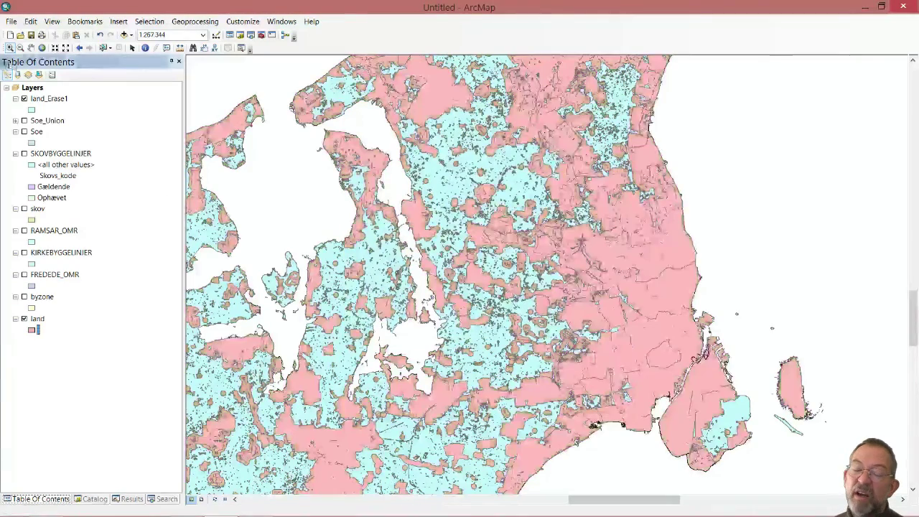
# Give land_Erase1 a Green fill and zoom to the full extent of Denmark.
pyautogui.click(31, 109)
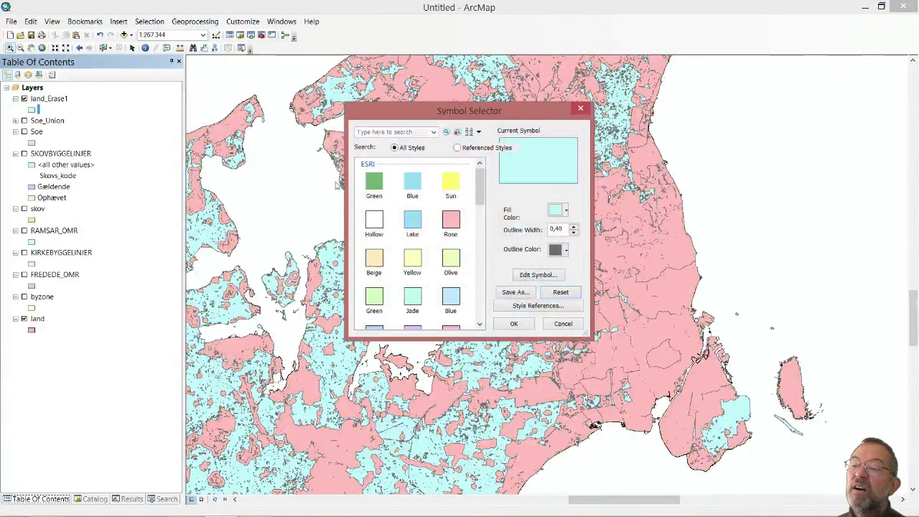
pyautogui.click(370, 186)
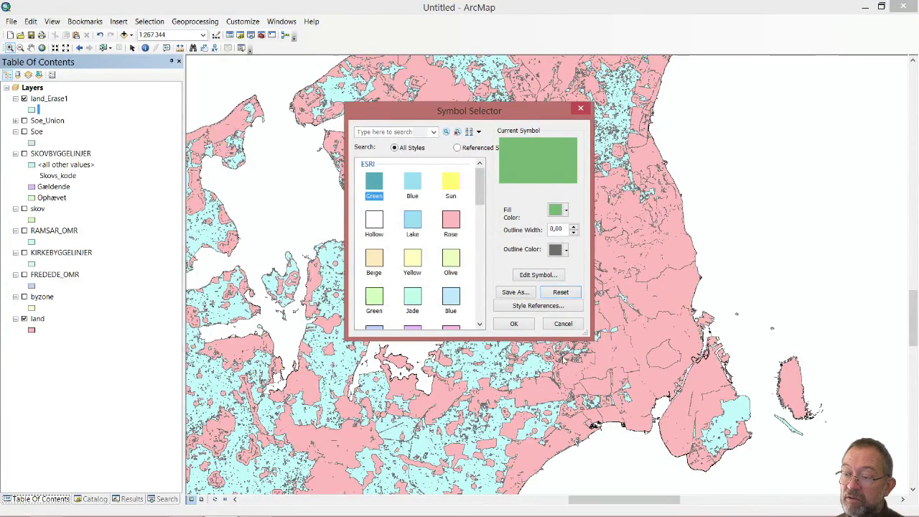
pyautogui.click(514, 324)
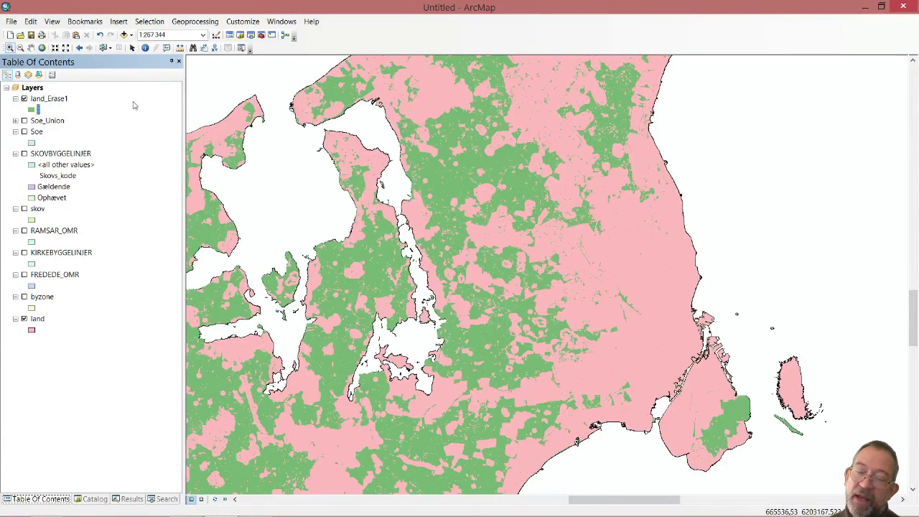
pyautogui.click(41, 49)
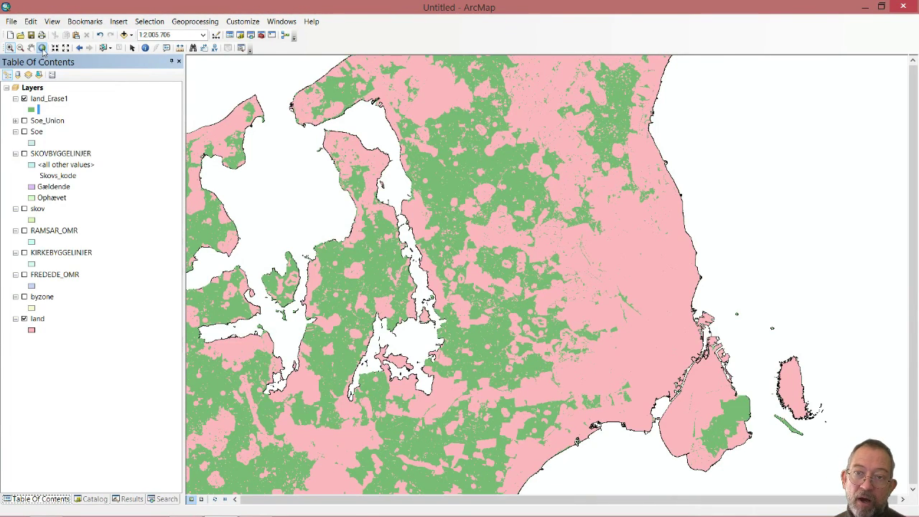
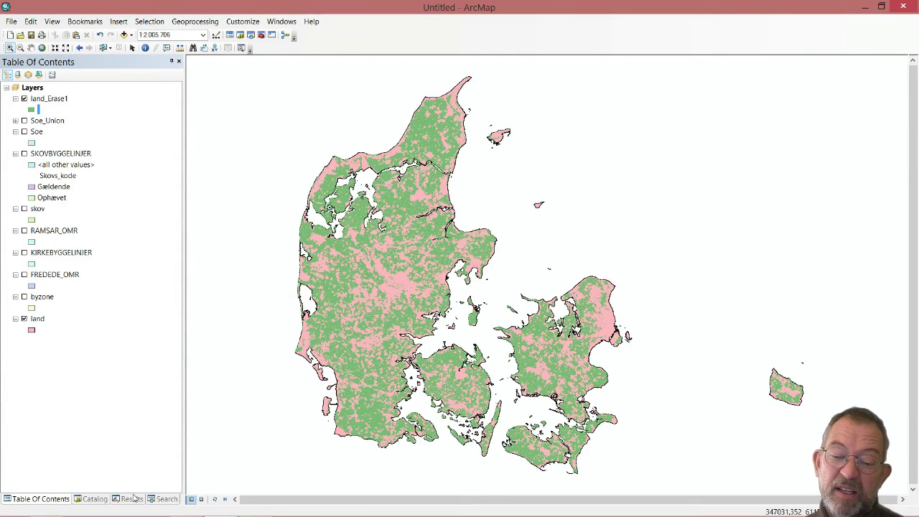
# Add the vindmoele turbine points from vindmølle.gdb to the map and zoom in on Zealand.
pyautogui.click(81, 500)
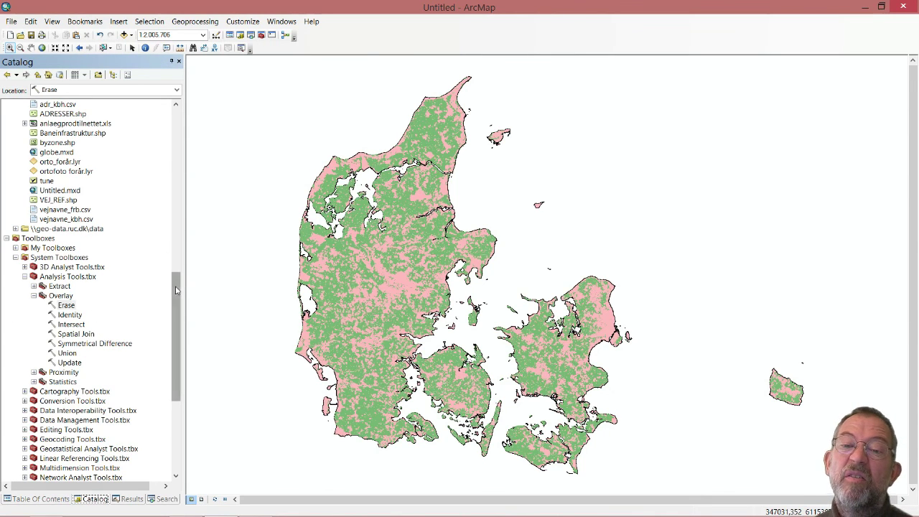
pyautogui.moveTo(179, 293); pyautogui.dragTo(185, 206)
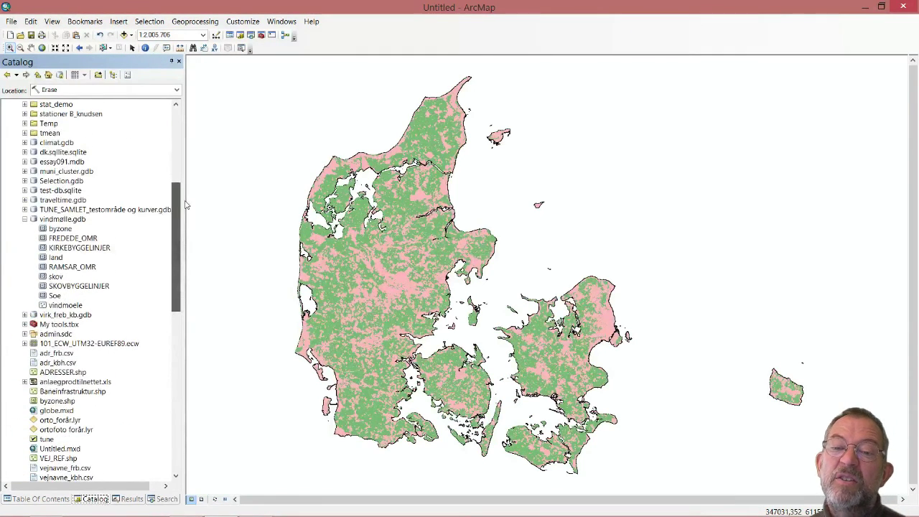
pyautogui.click(45, 306)
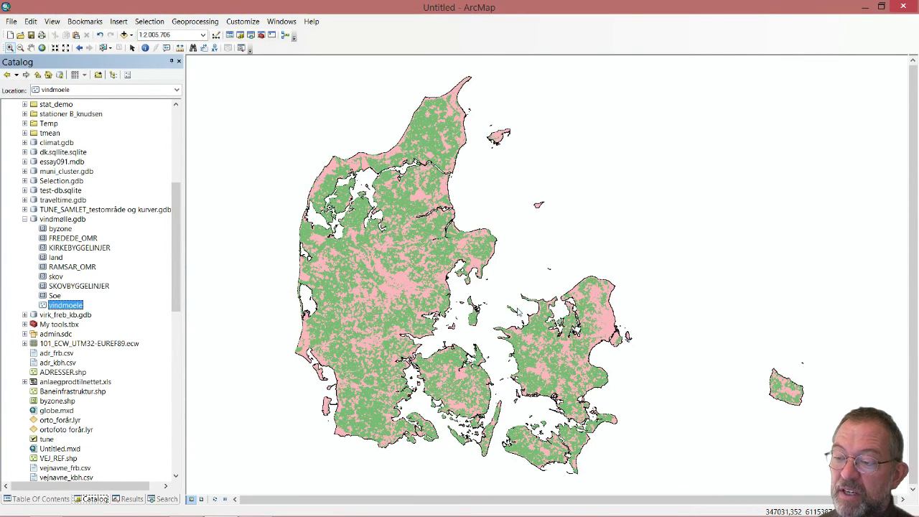
pyautogui.moveTo(517, 310); pyautogui.dragTo(518, 312)
pyautogui.click(564, 361)
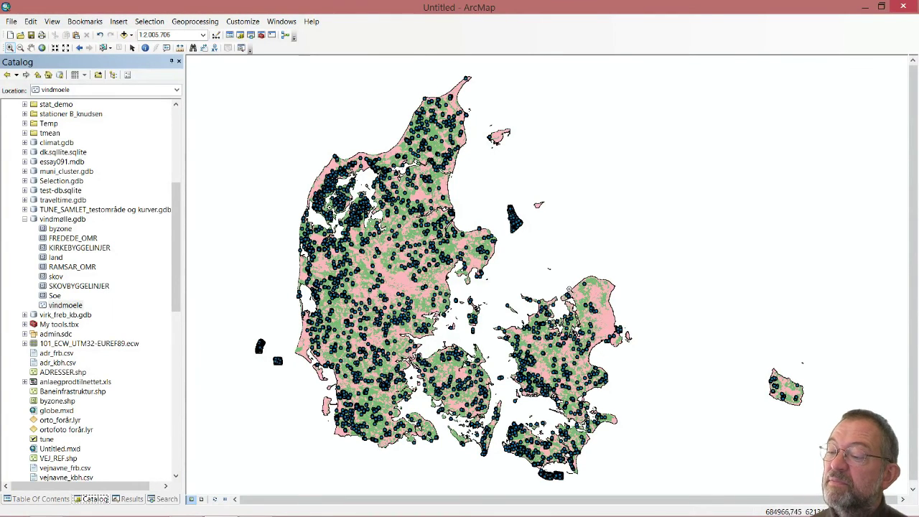
pyautogui.moveTo(573, 273); pyautogui.dragTo(617, 349)
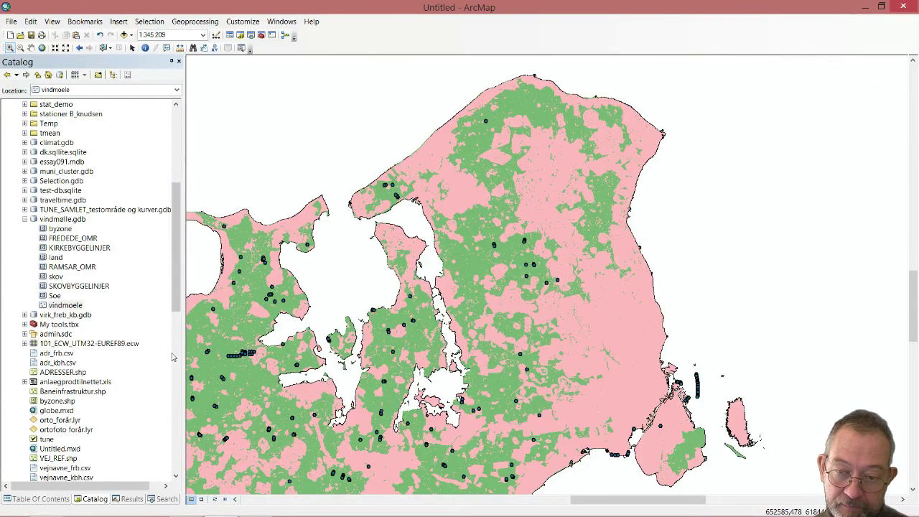
pyautogui.moveTo(174, 312); pyautogui.dragTo(160, 383)
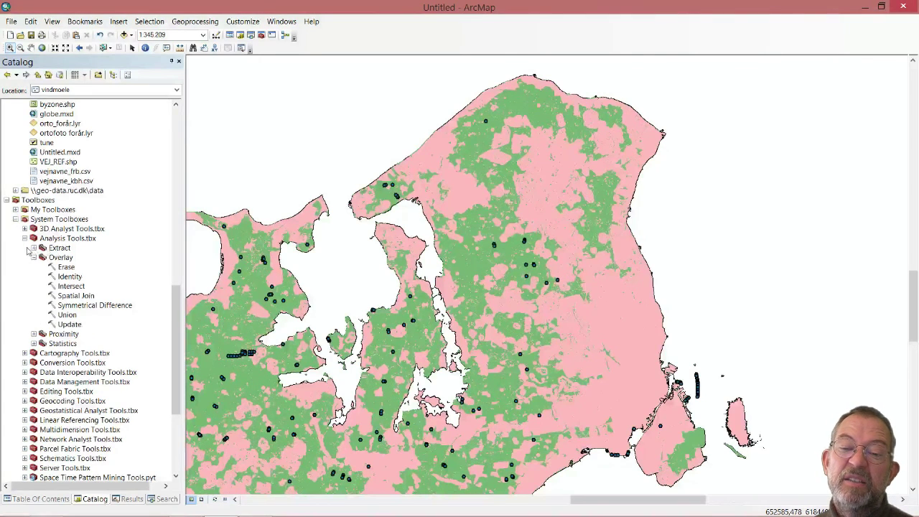
# Buffer the vindmoele turbine points by 500 metres to create vindmoele_Buffer.
pyautogui.click(34, 333)
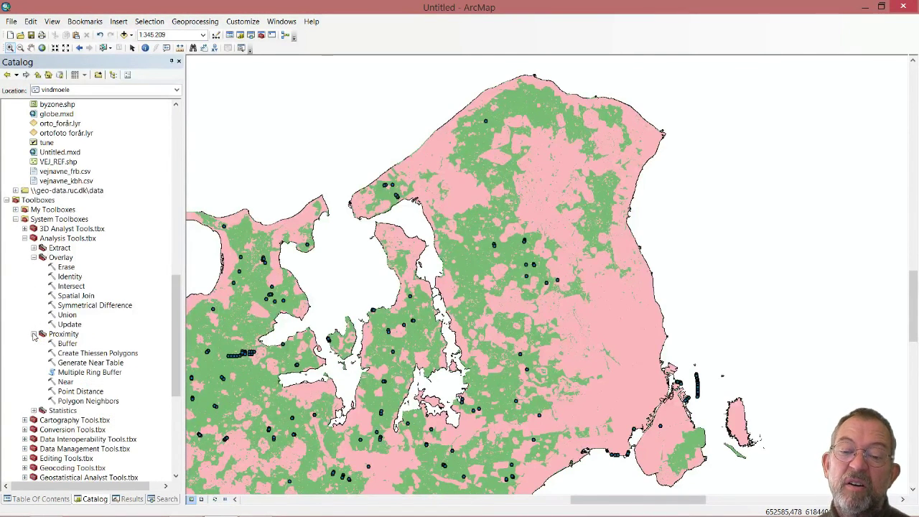
pyautogui.doubleClick(67, 344)
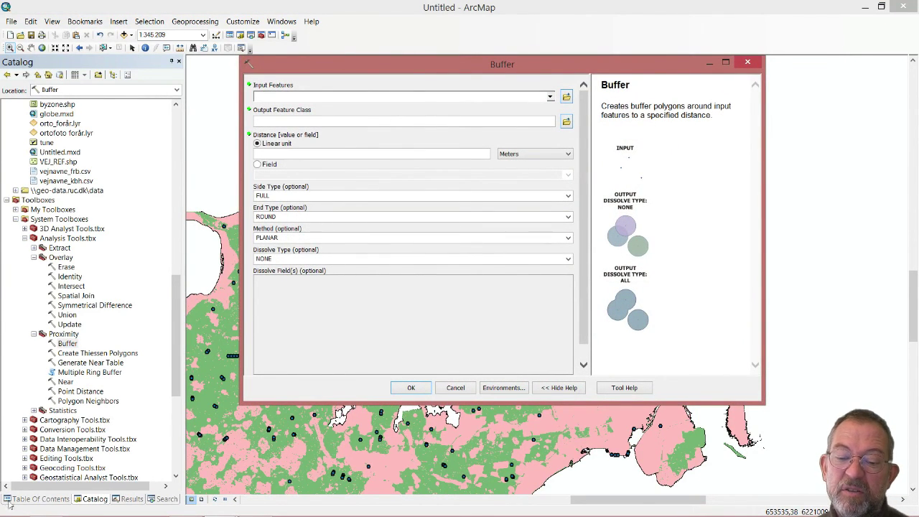
pyautogui.click(36, 499)
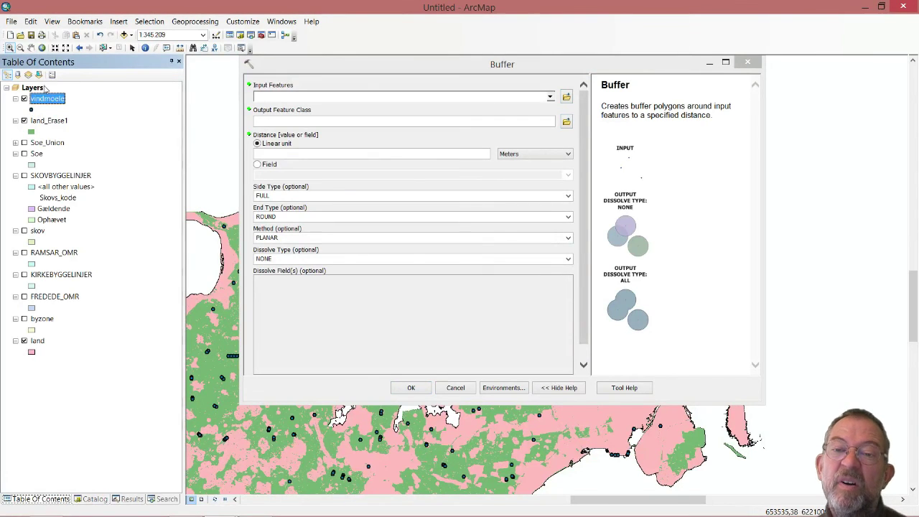
pyautogui.moveTo(45, 99); pyautogui.dragTo(323, 99)
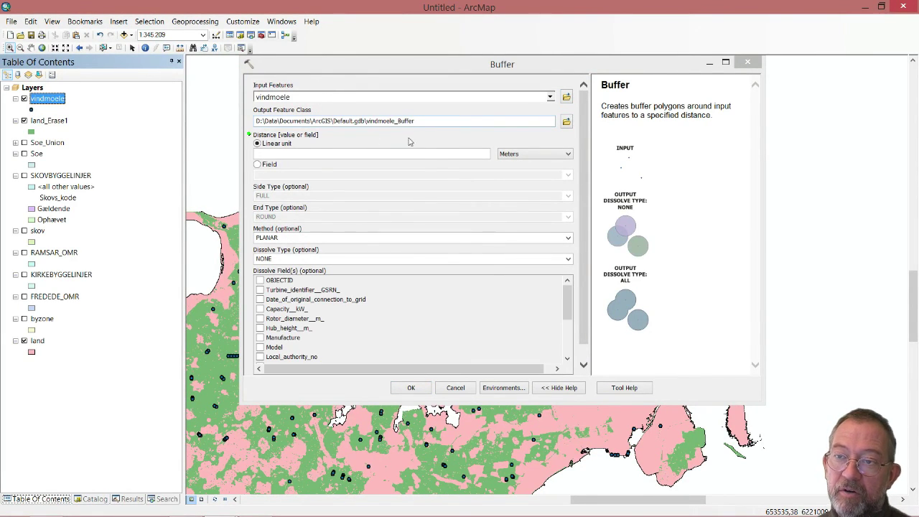
pyautogui.click(437, 158)
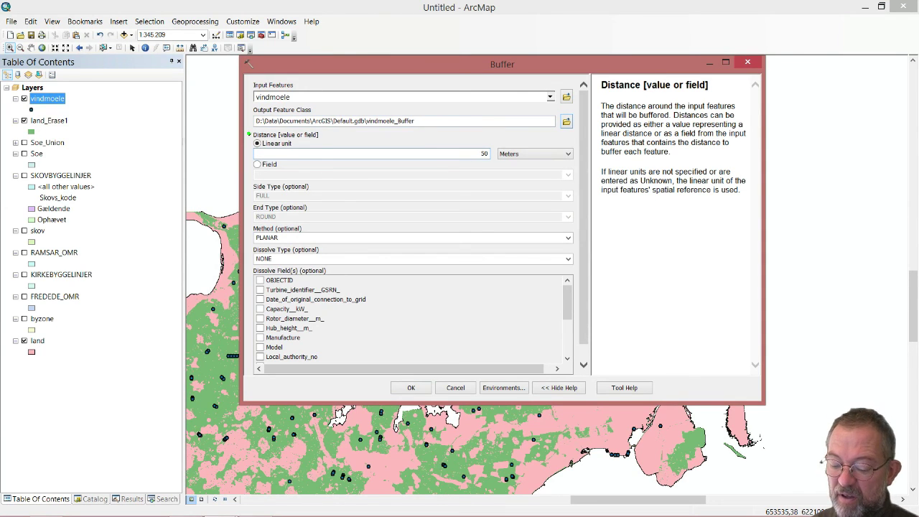
pyautogui.click(412, 388)
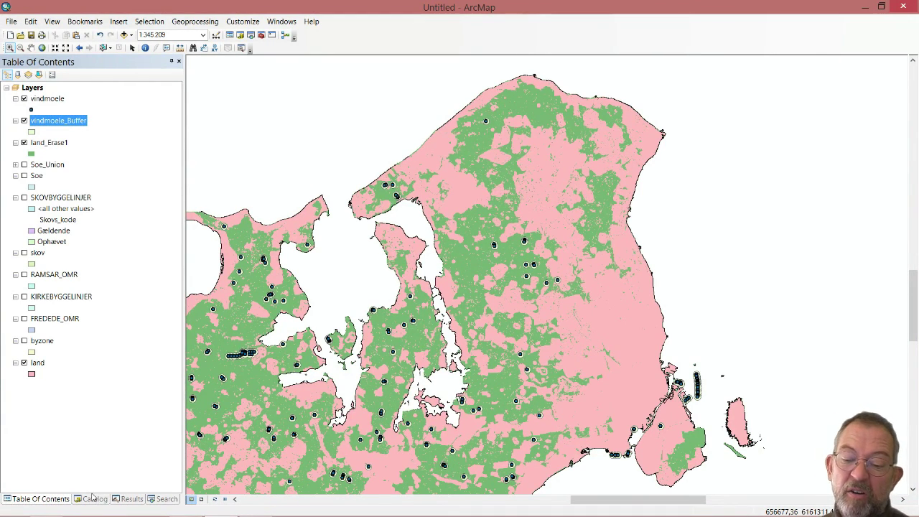
pyautogui.click(91, 499)
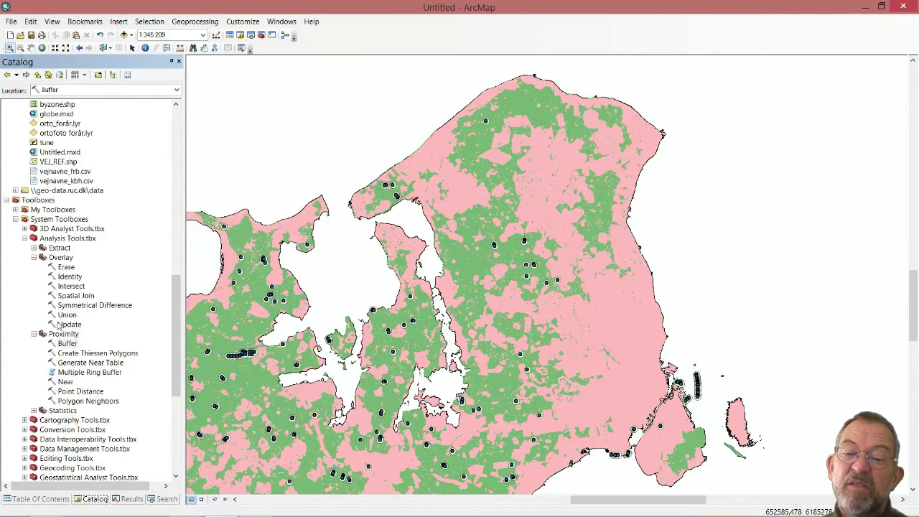
# Intersect vindmoele_Buffer with Soe_Union to produce vindmoele_Buffer_Intersect.
pyautogui.doubleClick(71, 287)
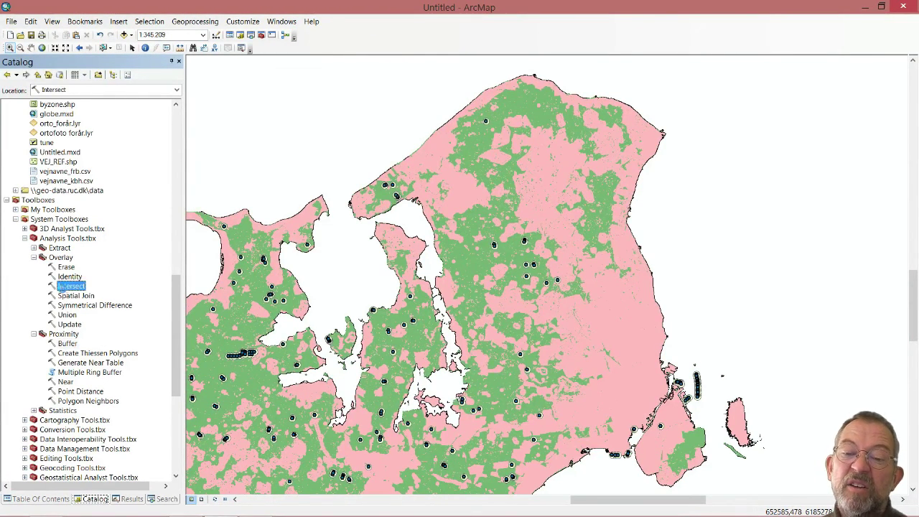
pyautogui.click(35, 500)
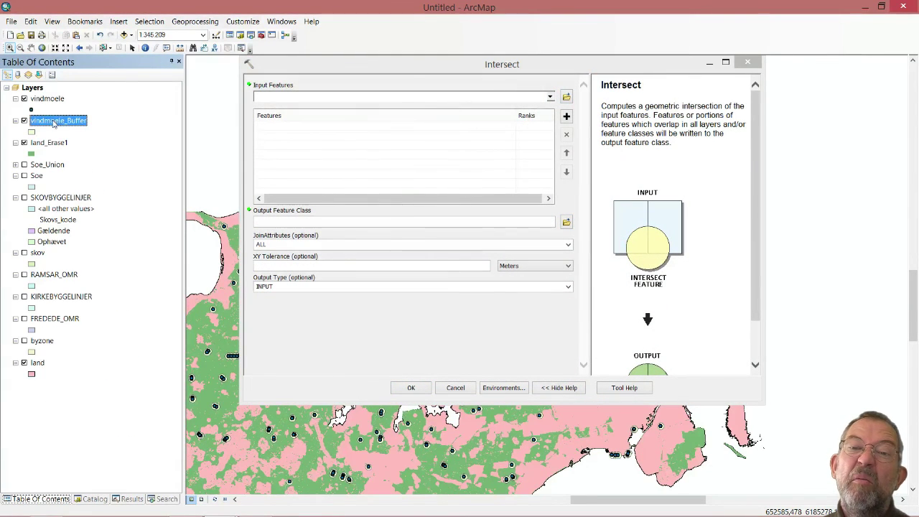
pyautogui.moveTo(55, 122); pyautogui.dragTo(281, 139)
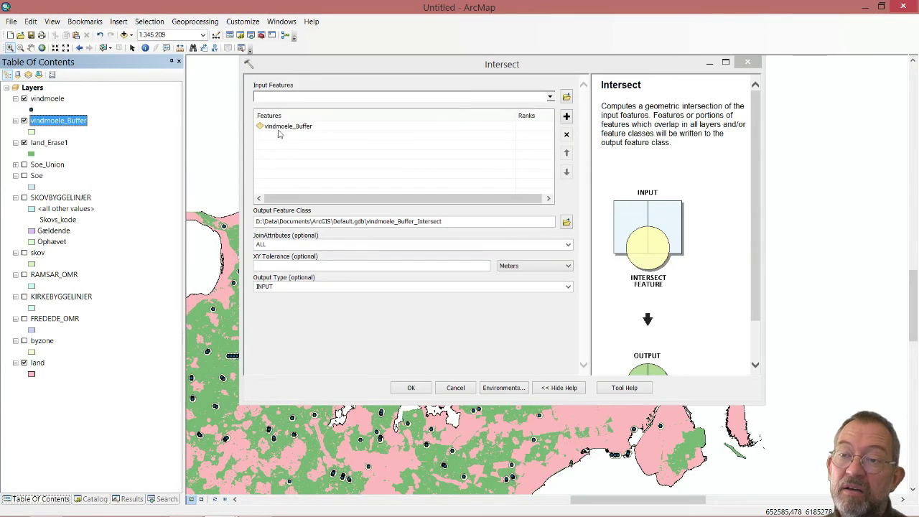
pyautogui.moveTo(47, 170); pyautogui.dragTo(341, 139)
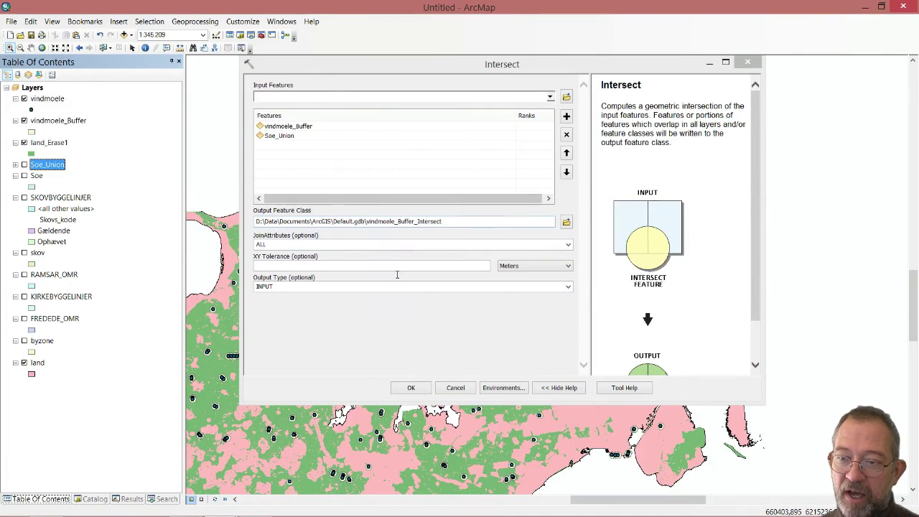
pyautogui.click(412, 388)
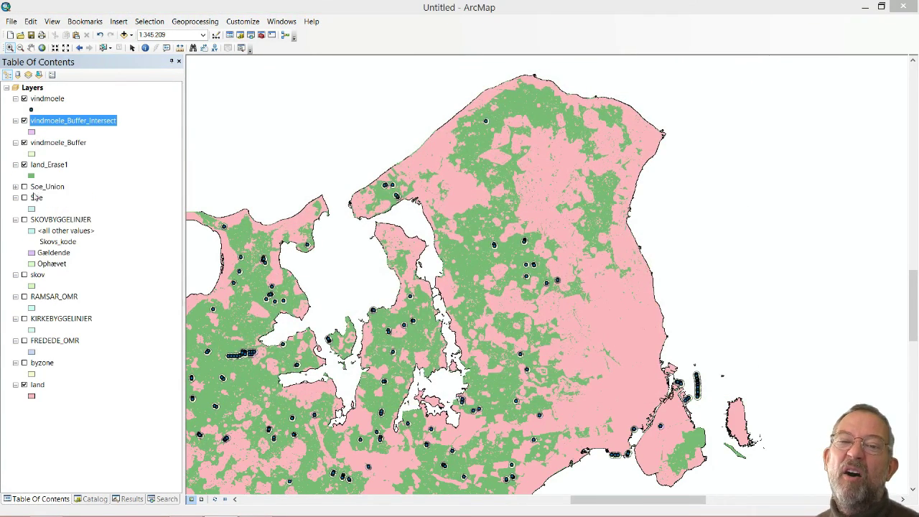
pyautogui.rightClick(86, 127)
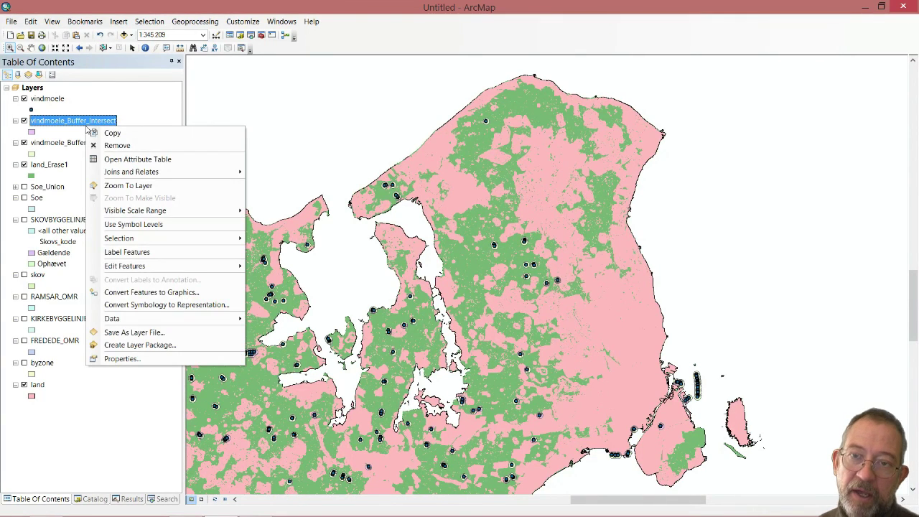
pyautogui.click(127, 160)
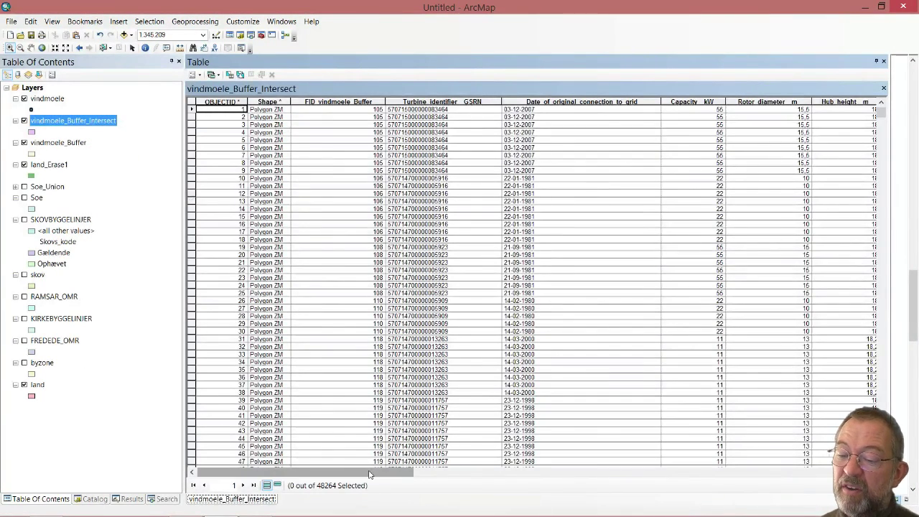
pyautogui.moveTo(370, 474); pyautogui.dragTo(819, 474)
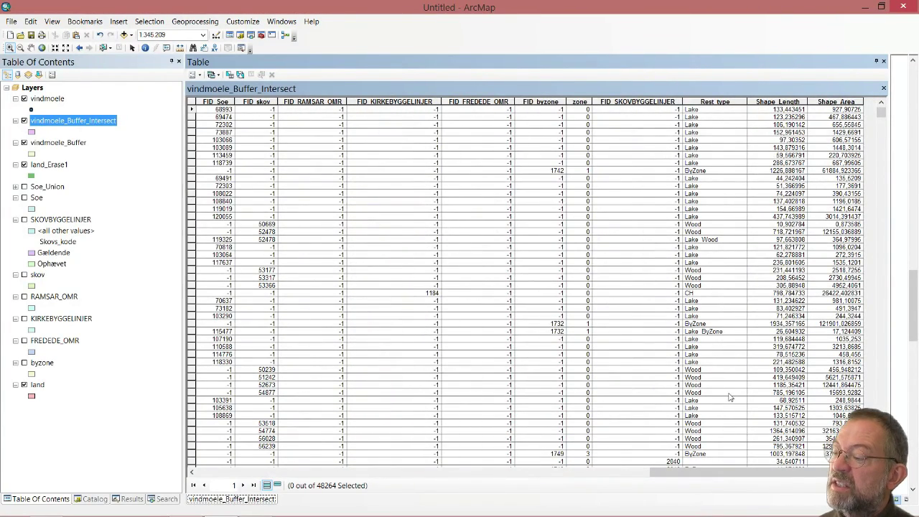
pyautogui.moveTo(881, 116); pyautogui.dragTo(881, 336)
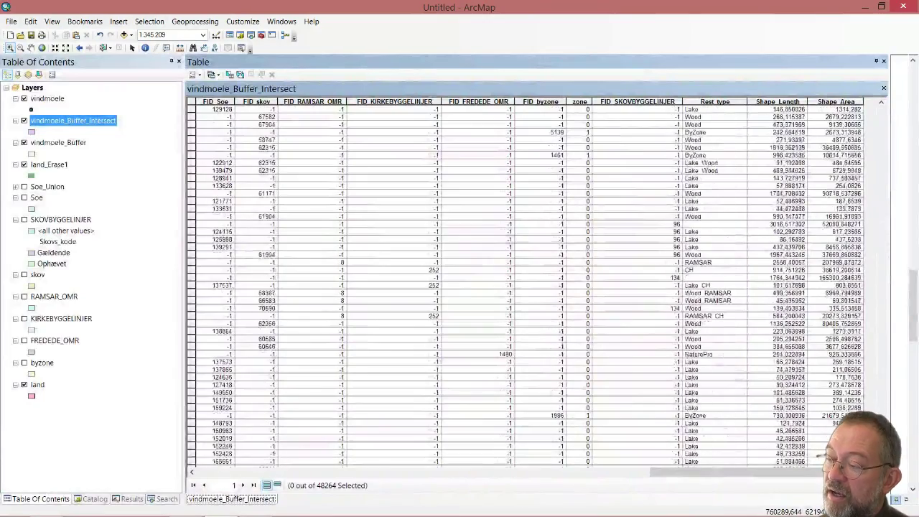
pyautogui.scroll(-4, 532, 284)
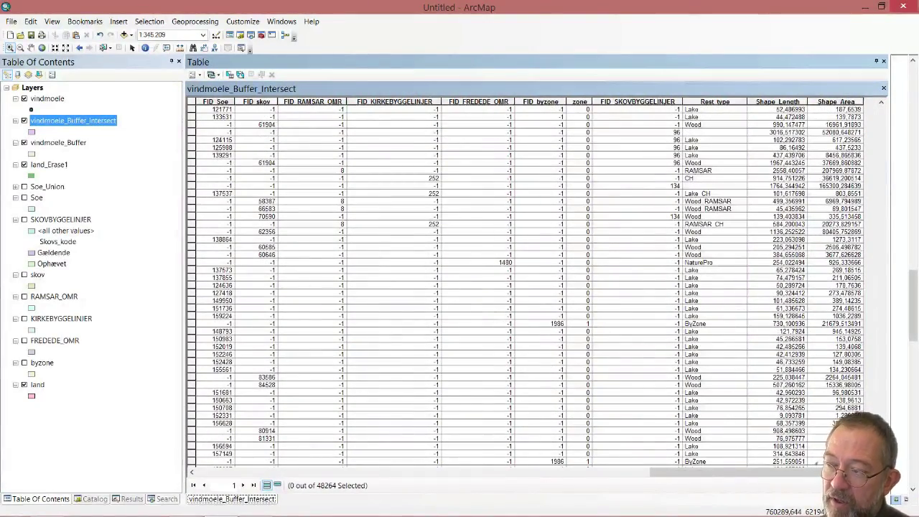
pyautogui.scroll(-1, 532, 284)
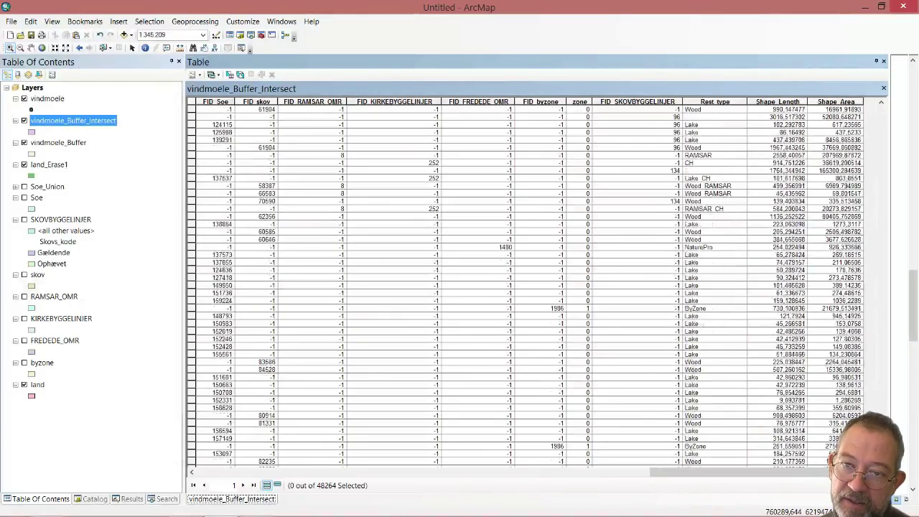
pyautogui.scroll(-15, 858, 244)
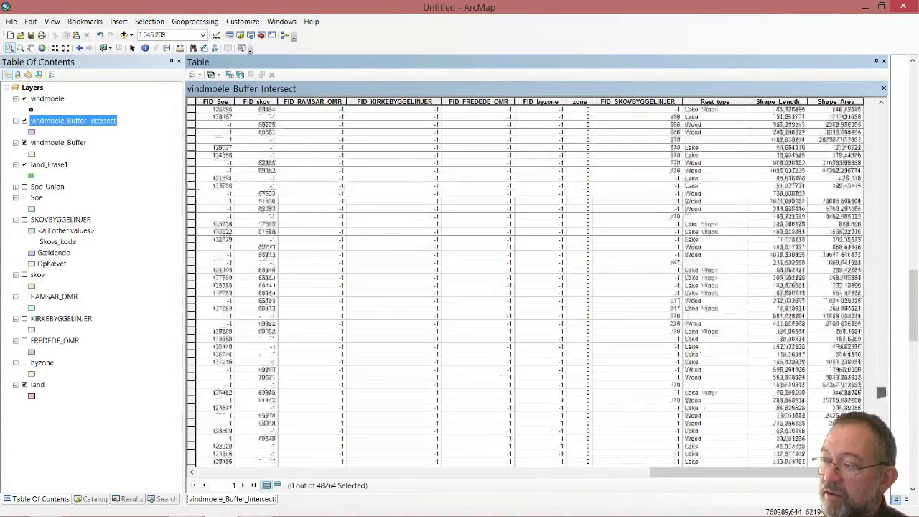
pyautogui.moveTo(859, 246); pyautogui.dragTo(881, 280)
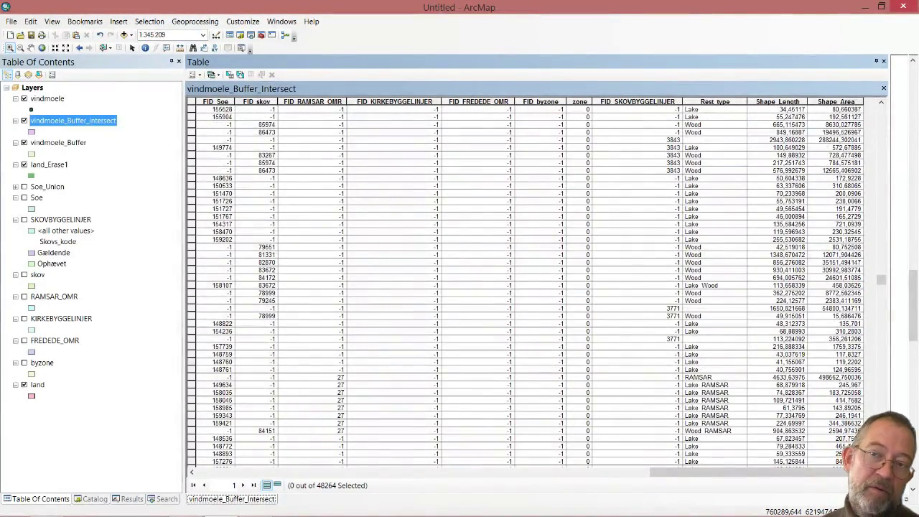
pyautogui.click(883, 62)
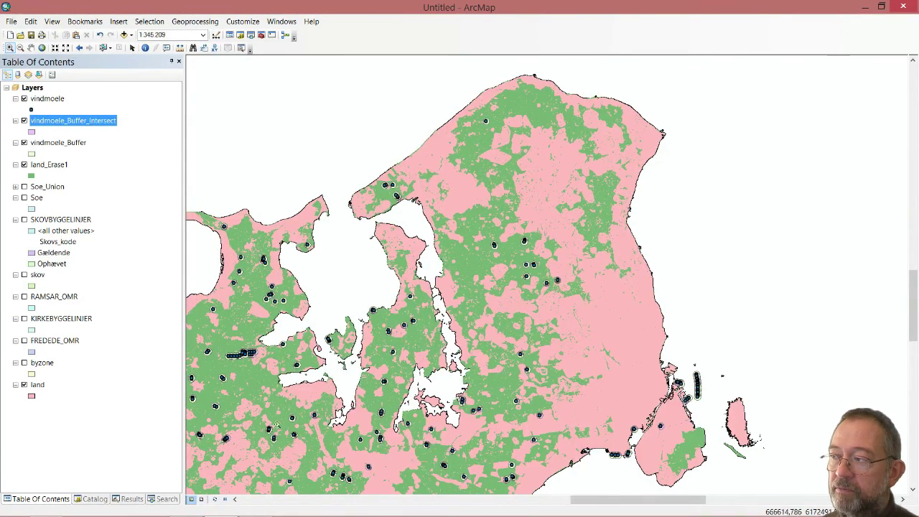
# Launch Summary Statistics from the Analysis Tools > Statistics toolset in Catalog.
pyautogui.click(94, 499)
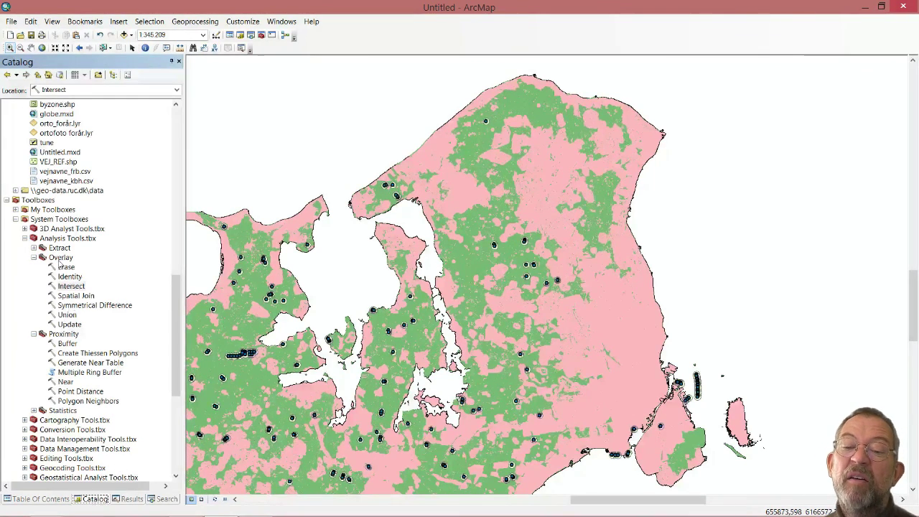
pyautogui.click(34, 411)
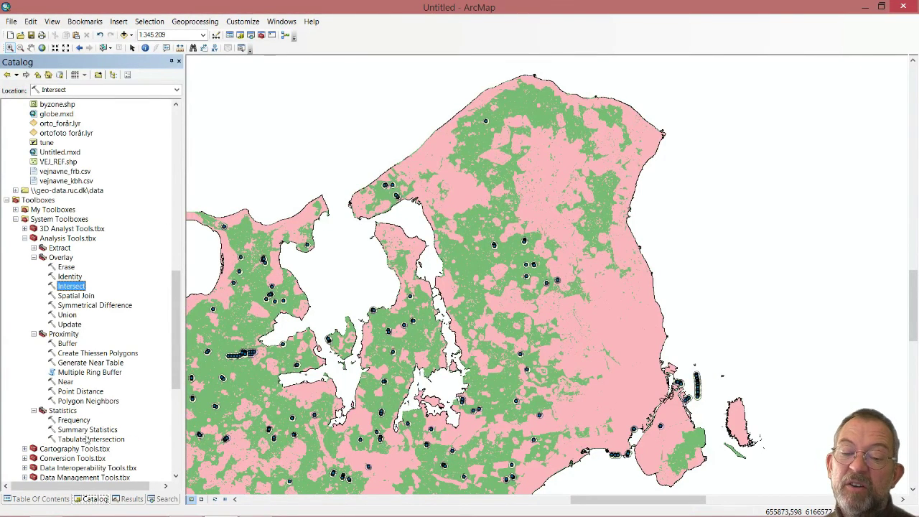
pyautogui.doubleClick(89, 430)
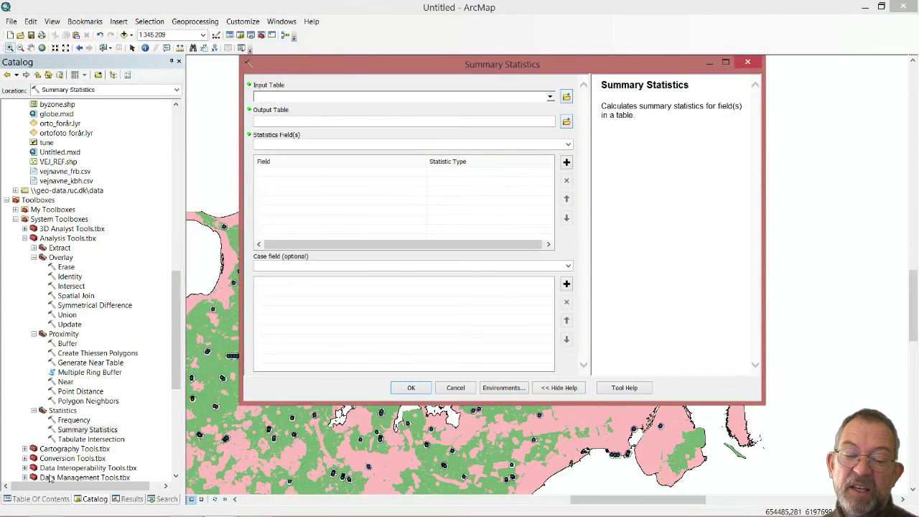
# Use vindmoele_Buffer_Intersect as input, Shape_Area as statistics field and Rest_type as case field.
pyautogui.click(37, 499)
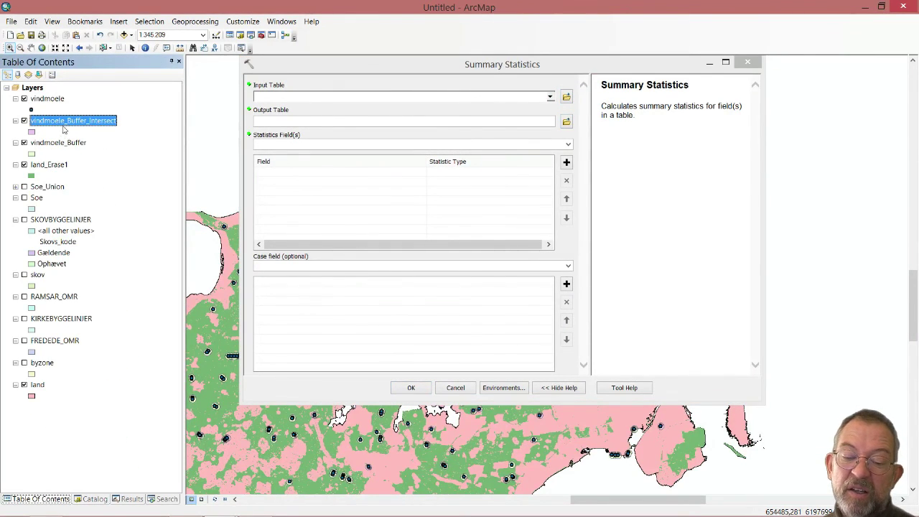
pyautogui.moveTo(63, 128); pyautogui.dragTo(307, 101)
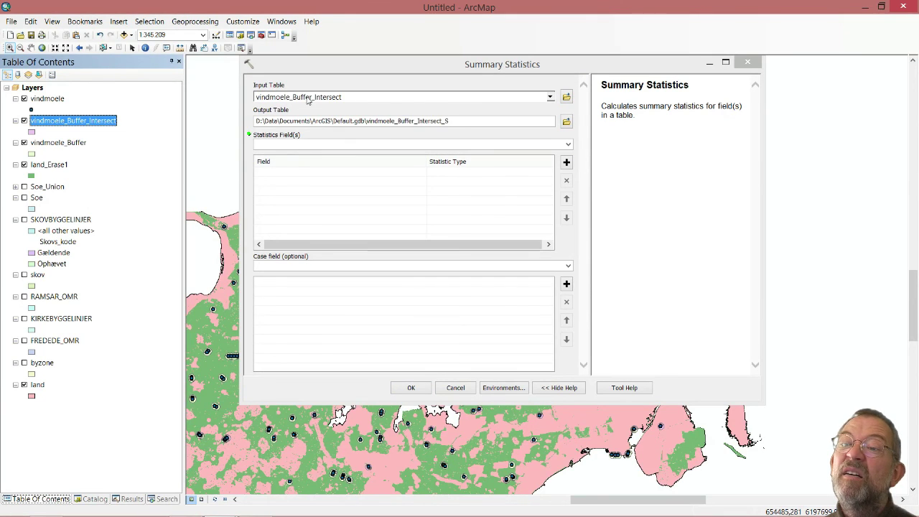
pyautogui.click(568, 144)
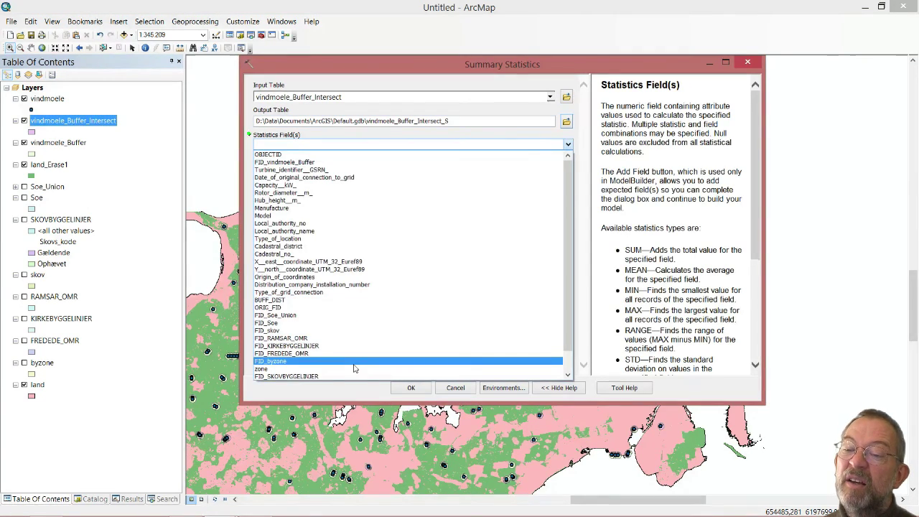
pyautogui.scroll(-5, 567, 298)
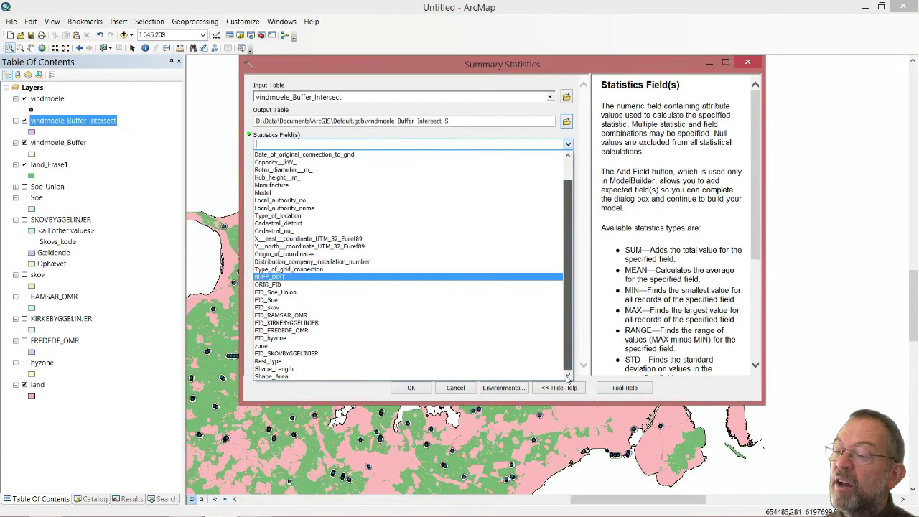
pyautogui.click(302, 366)
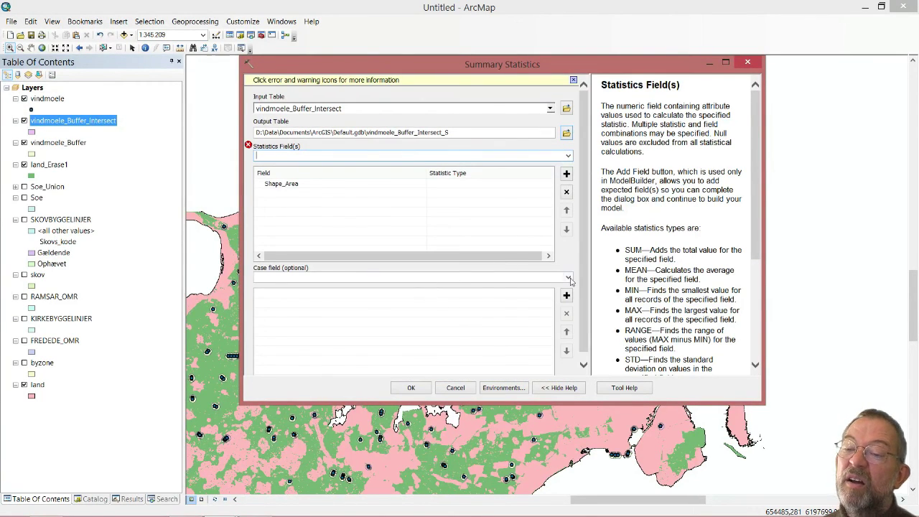
pyautogui.click(568, 278)
pyautogui.scroll(-2, 575, 420)
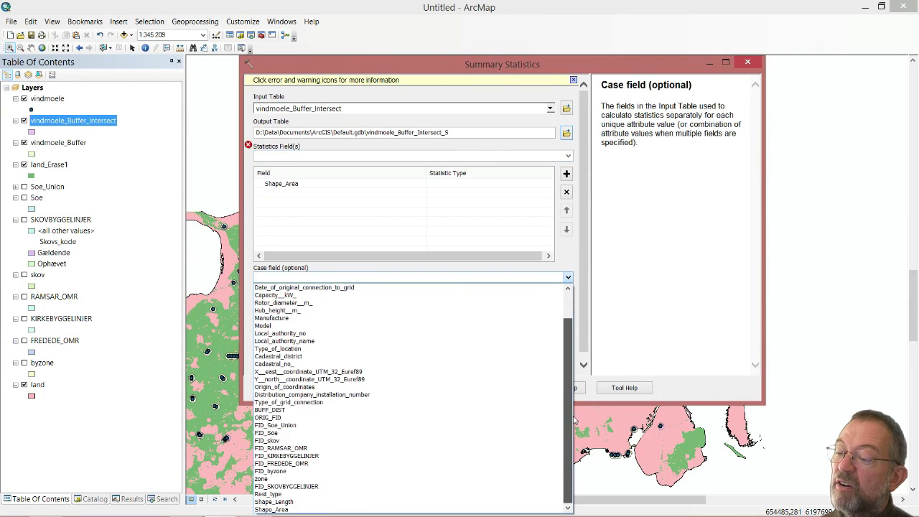
pyautogui.click(367, 495)
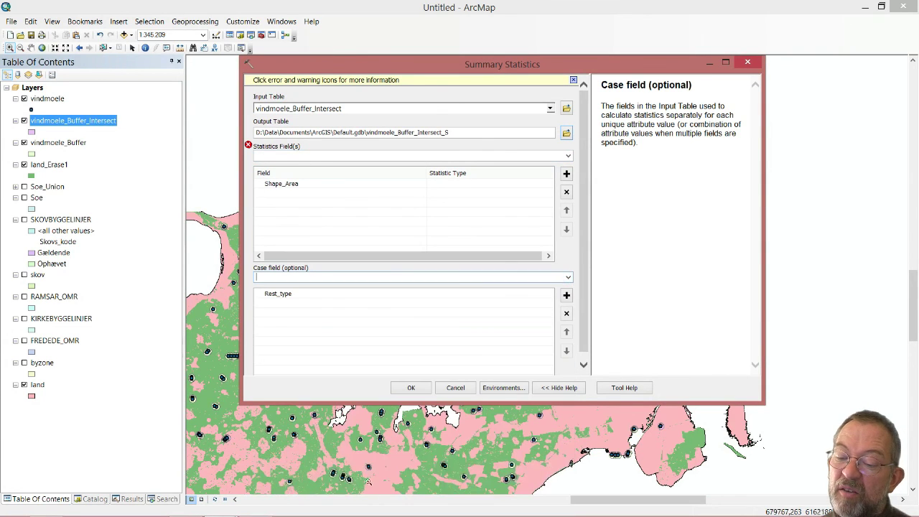
# Resolve the missing statistic error by setting Shape_Area to SUM, then run the tool.
pyautogui.click(412, 389)
pyautogui.click(565, 308)
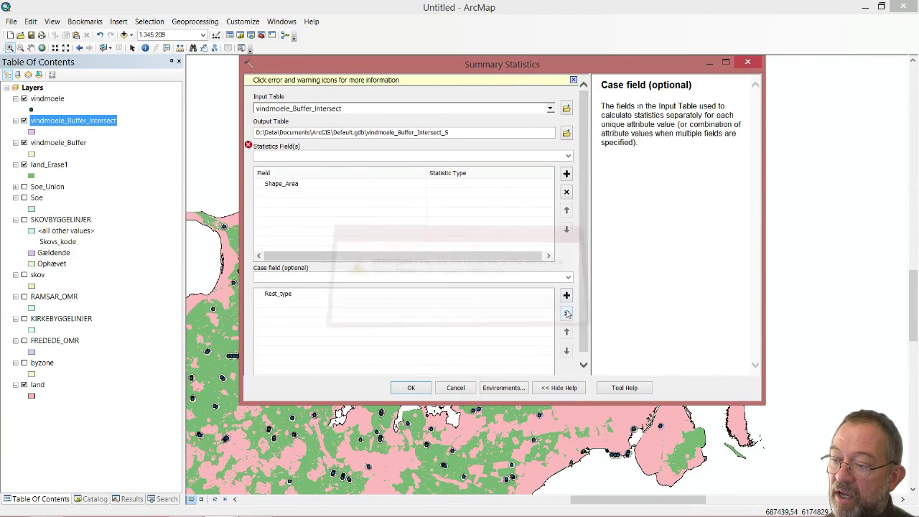
pyautogui.click(503, 206)
pyautogui.click(524, 188)
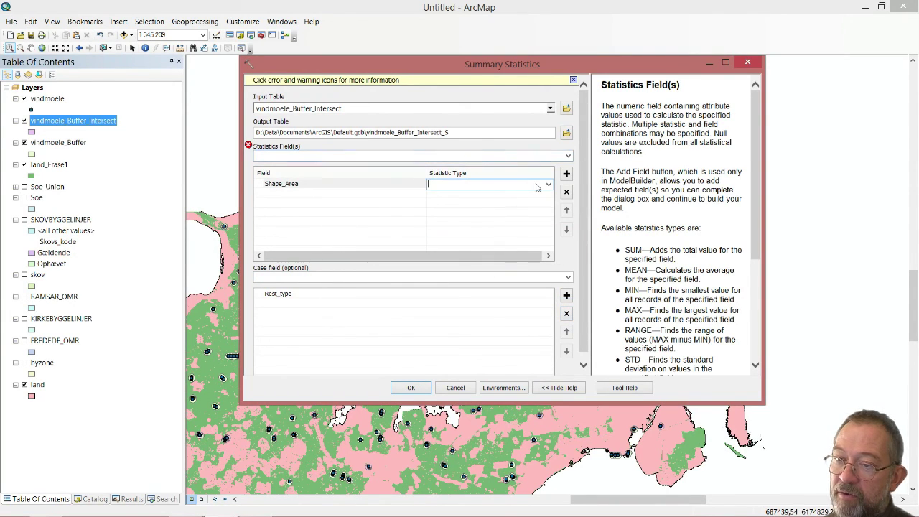
pyautogui.click(549, 185)
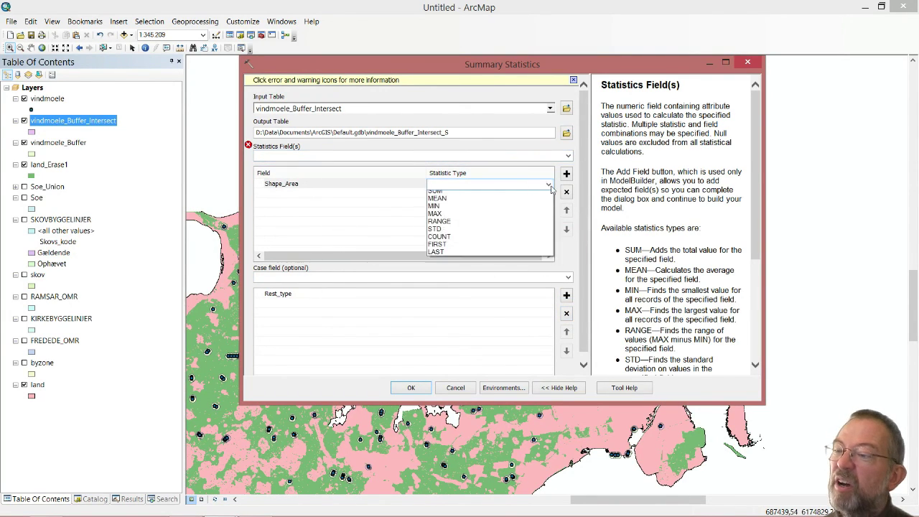
pyautogui.click(486, 194)
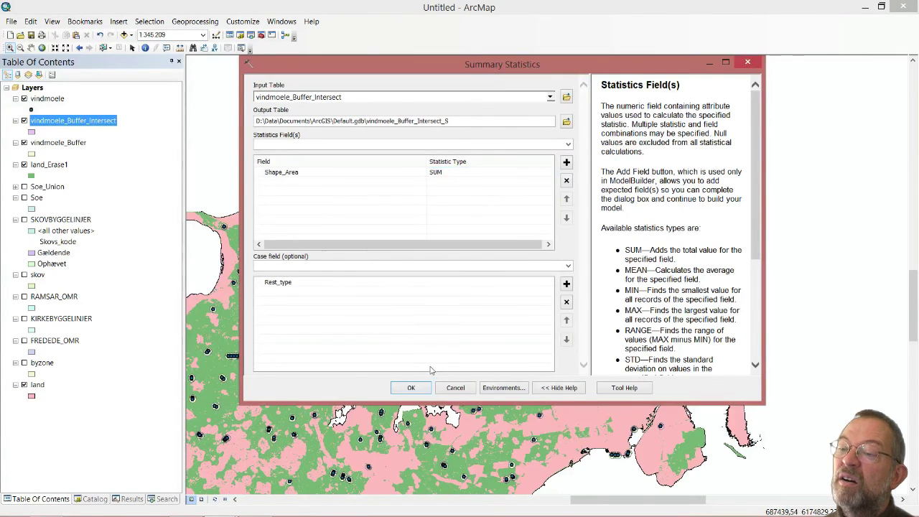
pyautogui.click(411, 389)
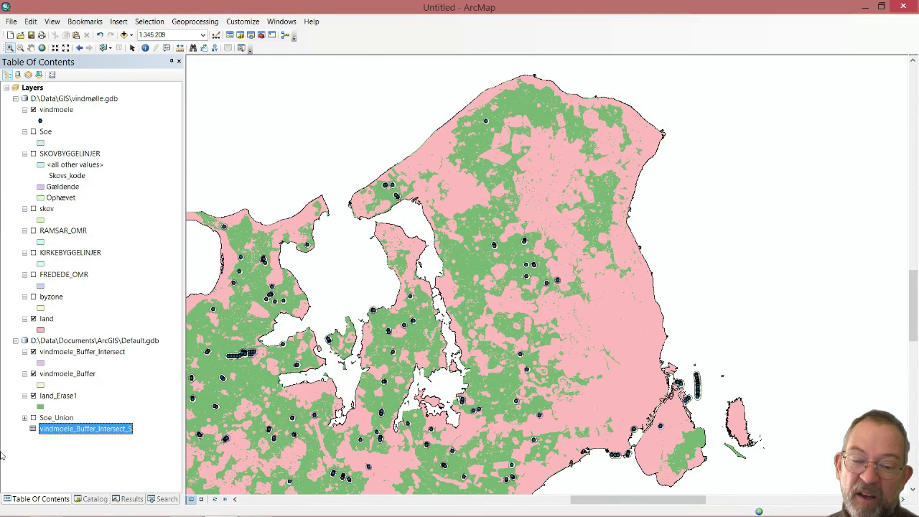
# Open the vindmoele_Buffer_Intersect_S table and select its SUM_Shape_Area column.
pyautogui.rightClick(80, 434)
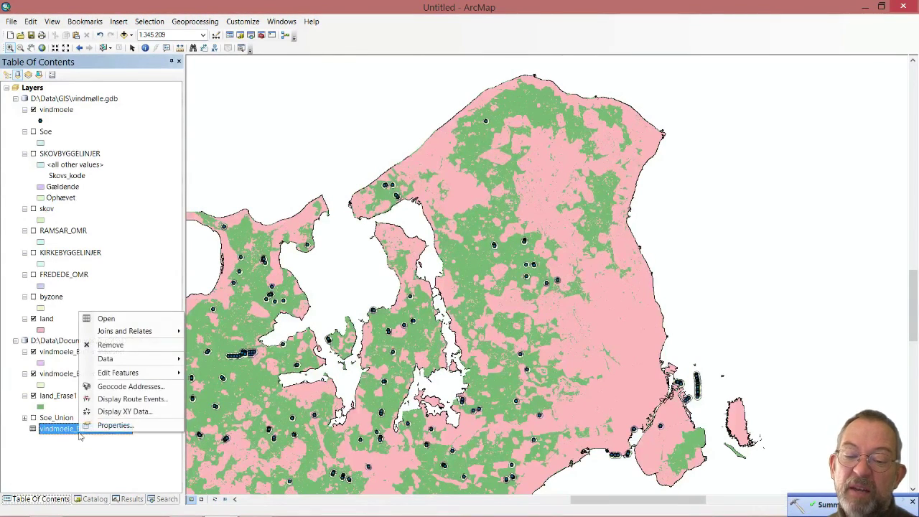
pyautogui.click(132, 319)
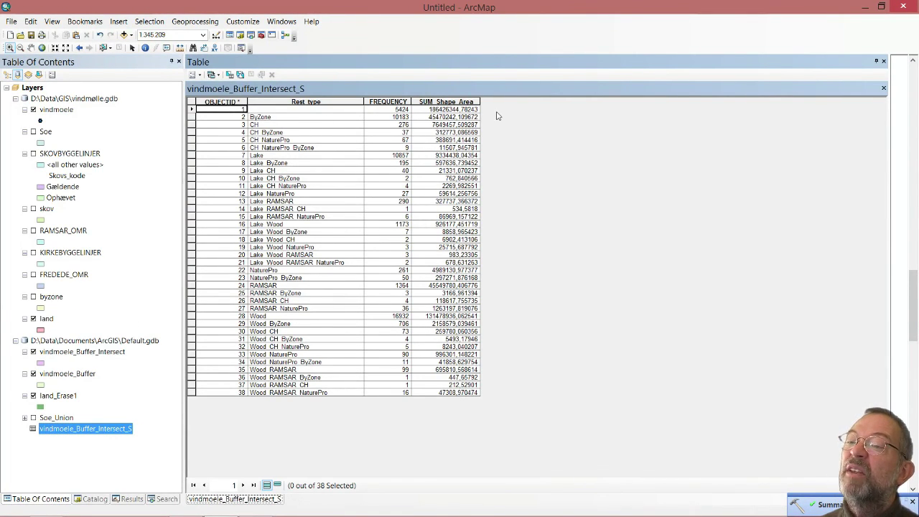
pyautogui.click(455, 101)
# Sort the summary table by SUM_Shape_Area in descending order.
pyautogui.rightClick(455, 101)
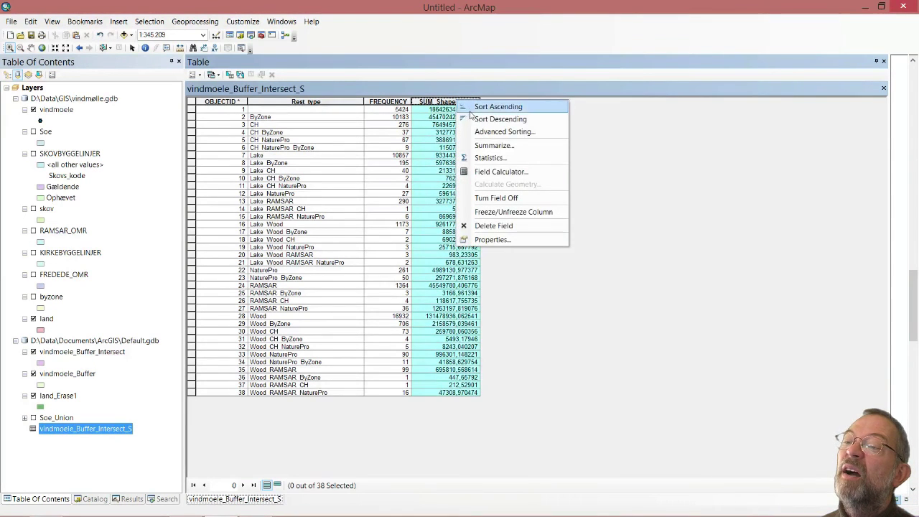
pyautogui.click(471, 113)
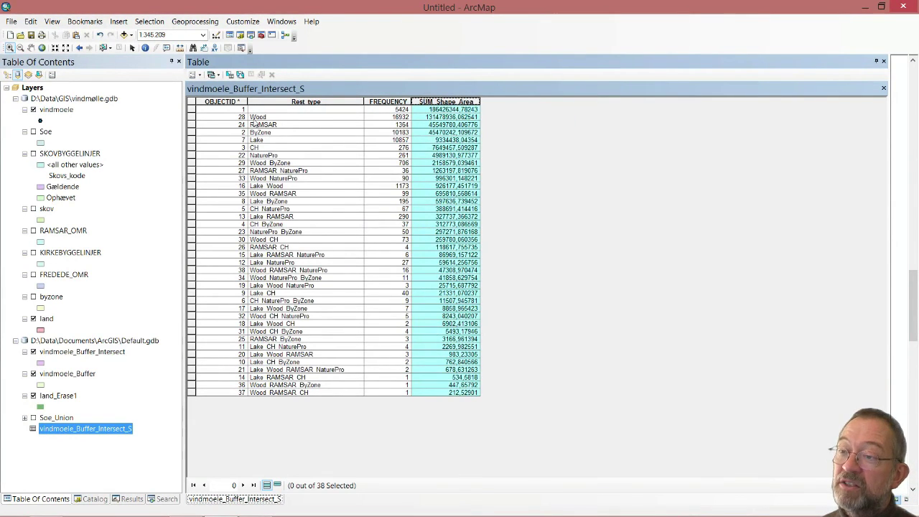
pyautogui.click(192, 110)
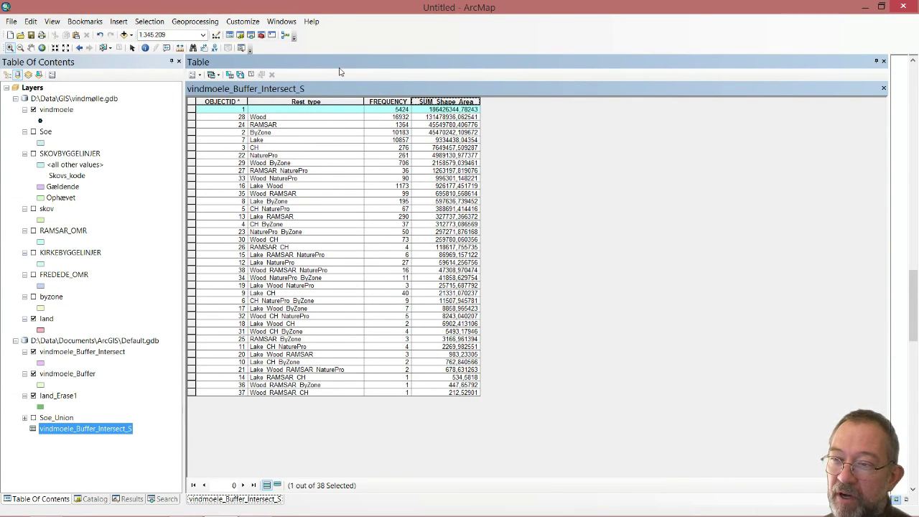
# Dock the table below the map and review the top rows: Wood, RAMSAR, ByZone, CH.
pyautogui.moveTo(340, 72); pyautogui.dragTo(332, 176)
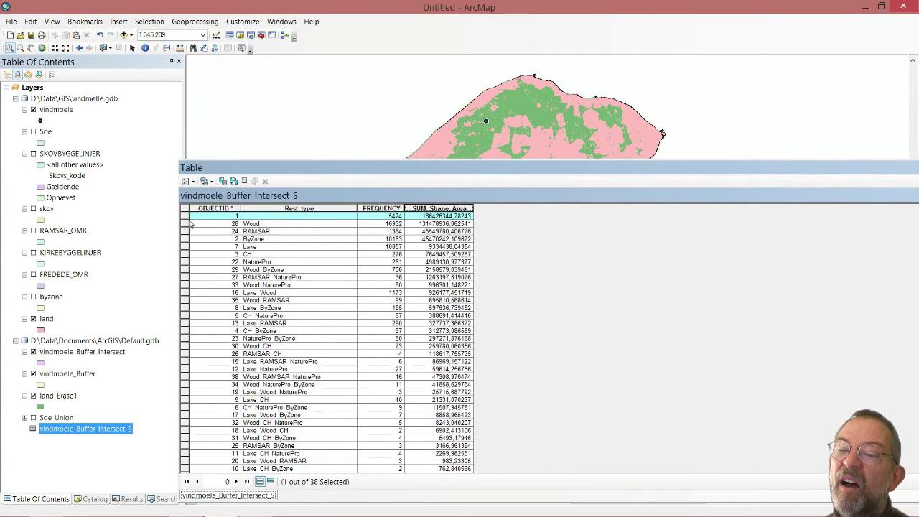
pyautogui.click(190, 224)
pyautogui.click(184, 231)
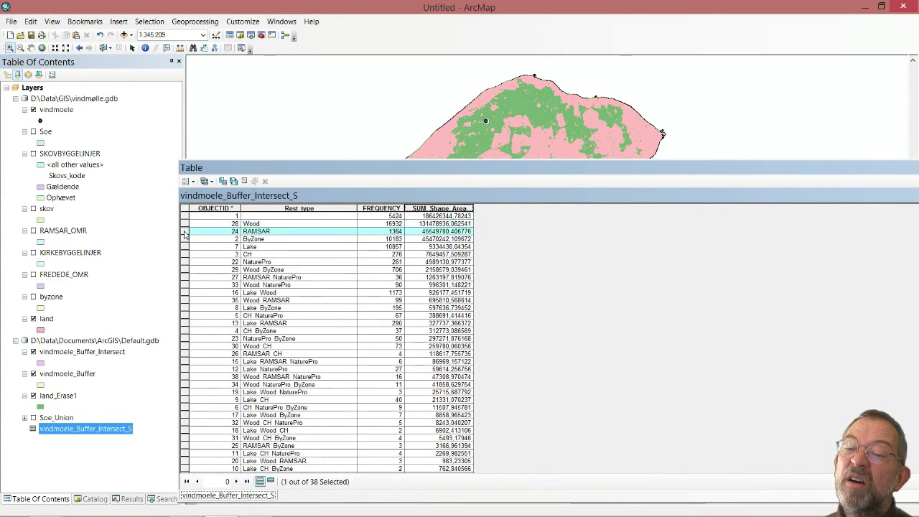
pyautogui.click(185, 240)
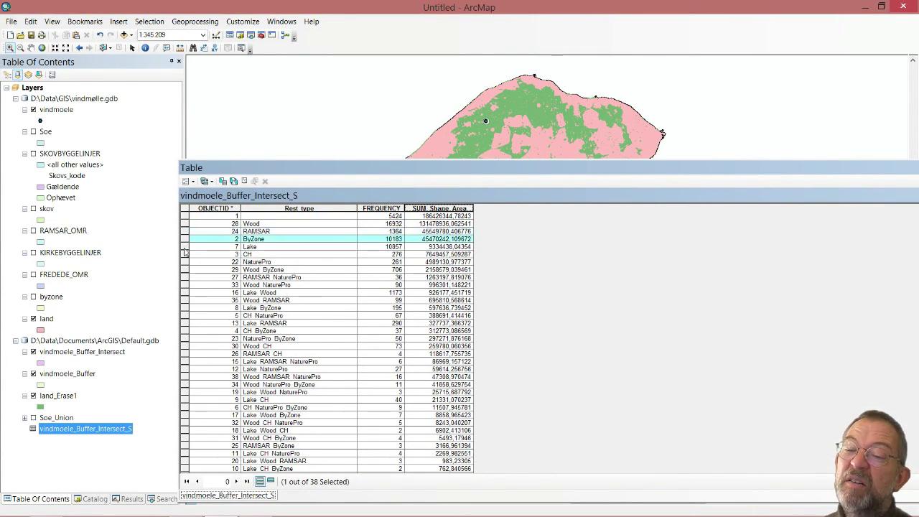
pyautogui.click(196, 256)
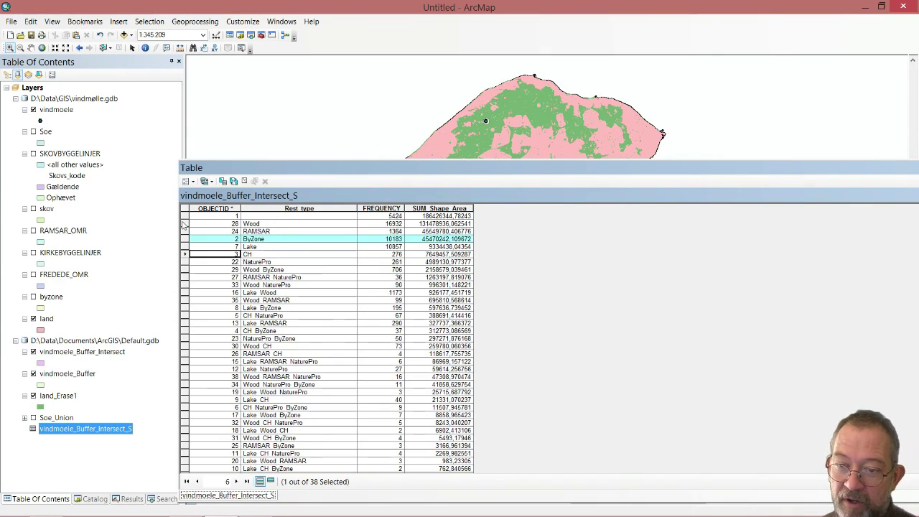
pyautogui.click(185, 224)
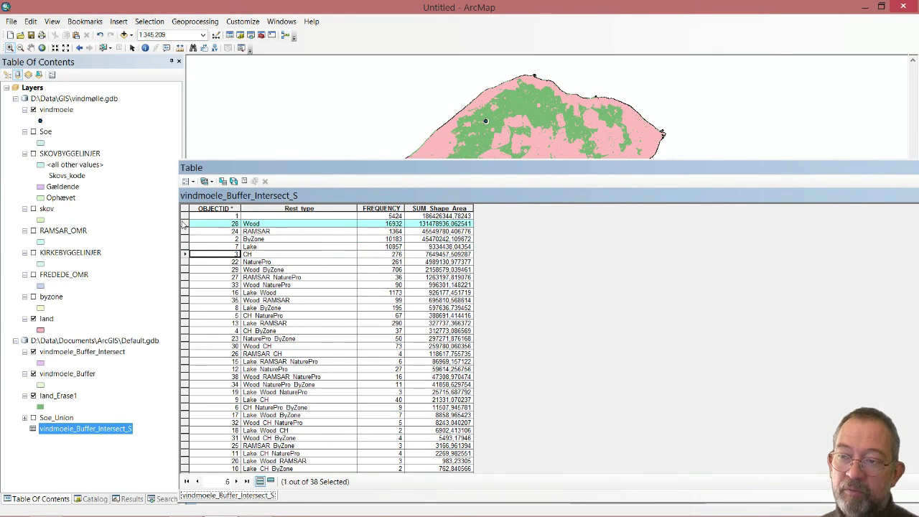